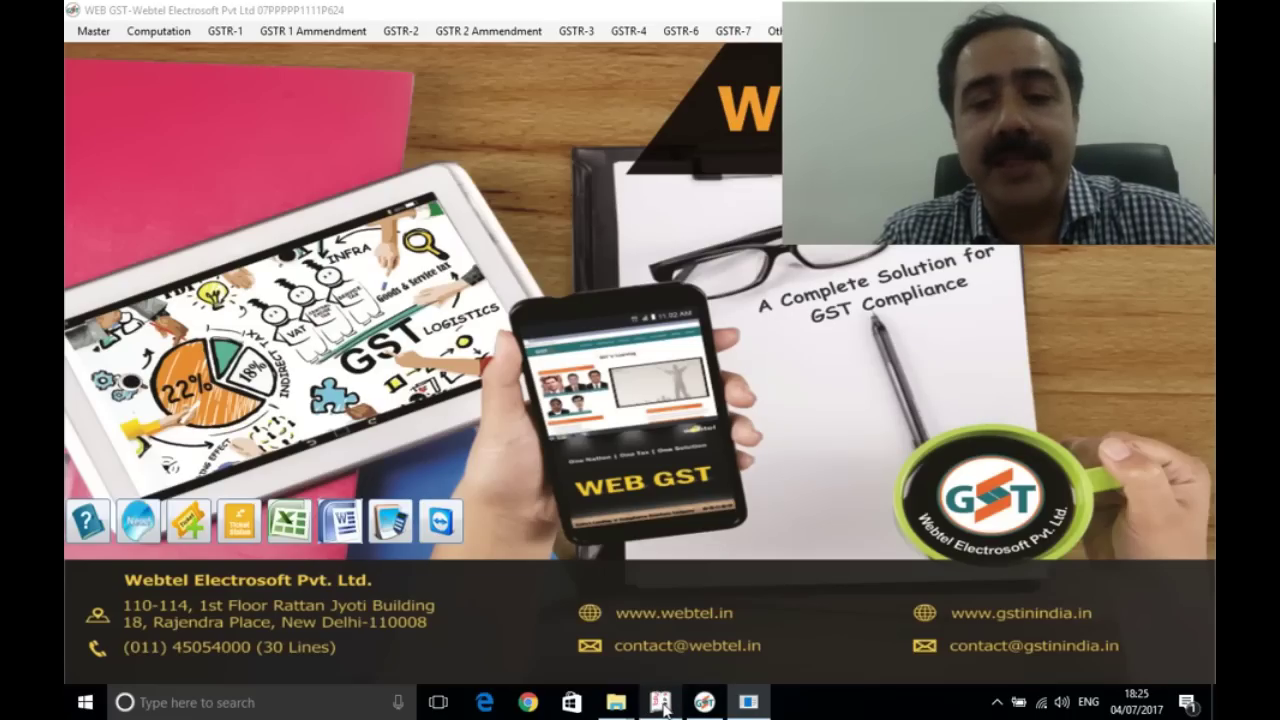
Step: Bring Tally's Gateway of Tally for Zed Company (1-7-2017 to 30-6-2018) to the front
left_click(661, 704)
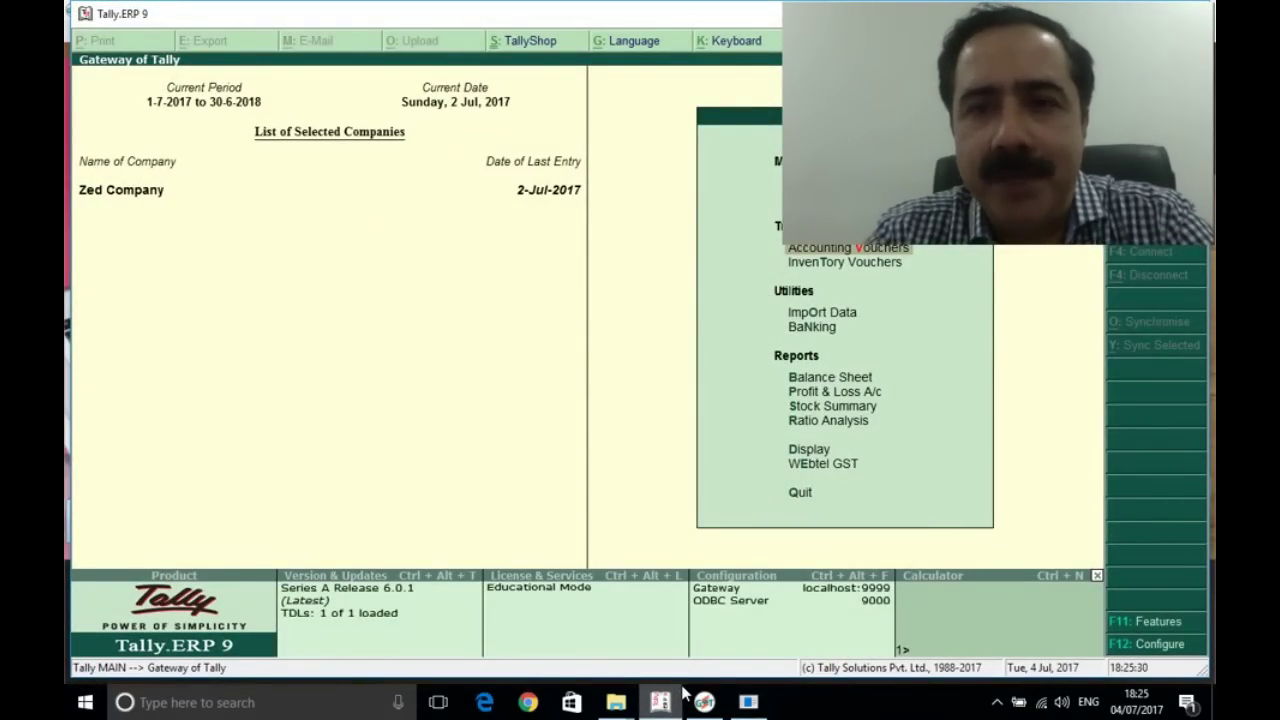
left_click(746, 705)
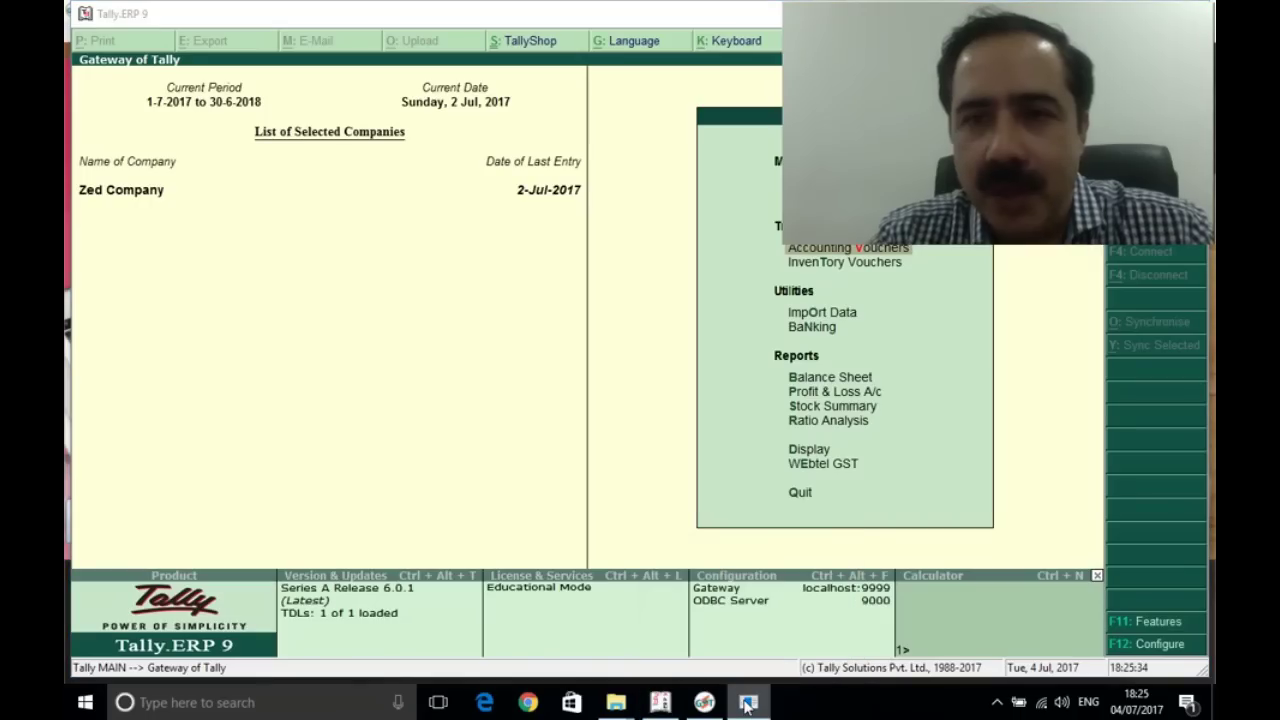
left_click(746, 705)
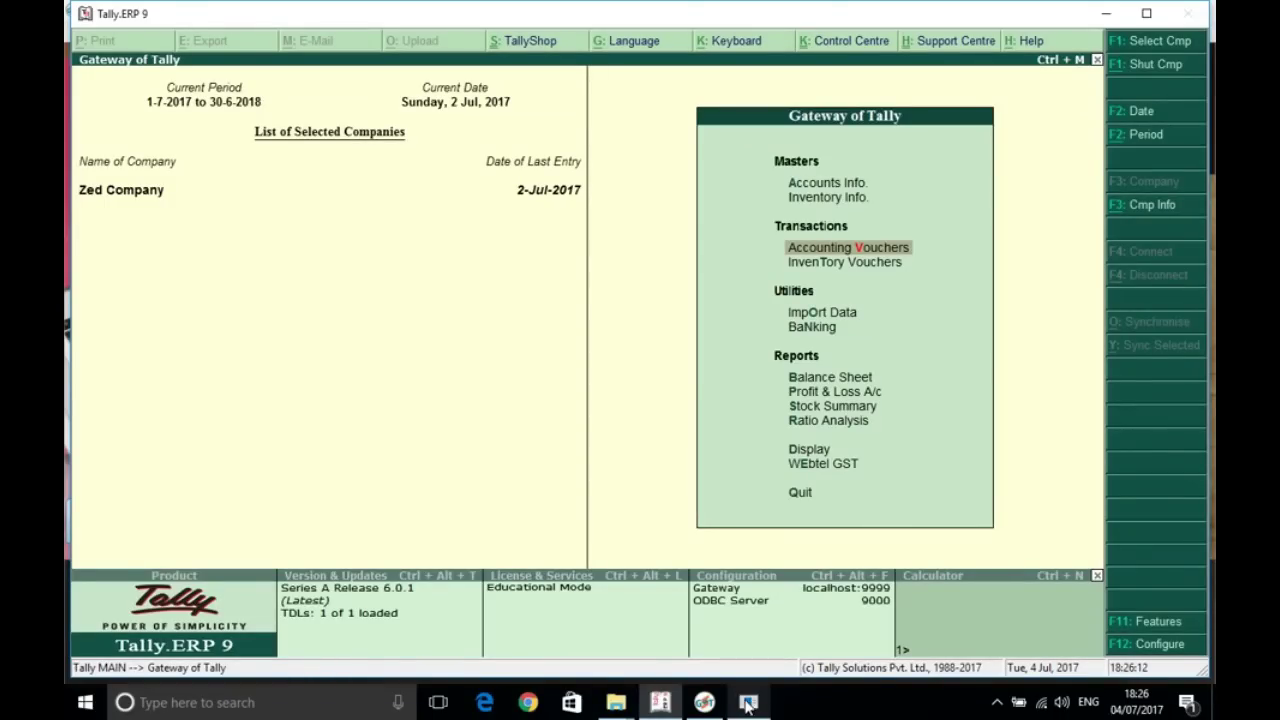
left_click(820, 466)
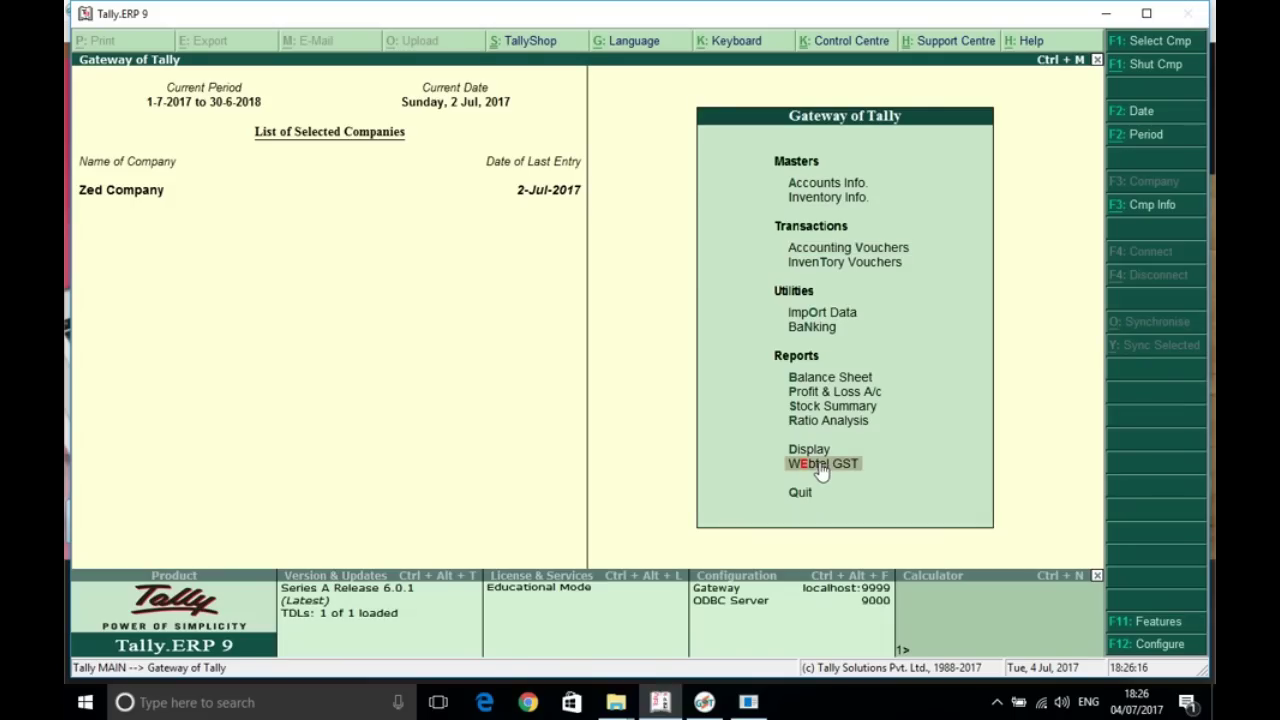
left_click(820, 466)
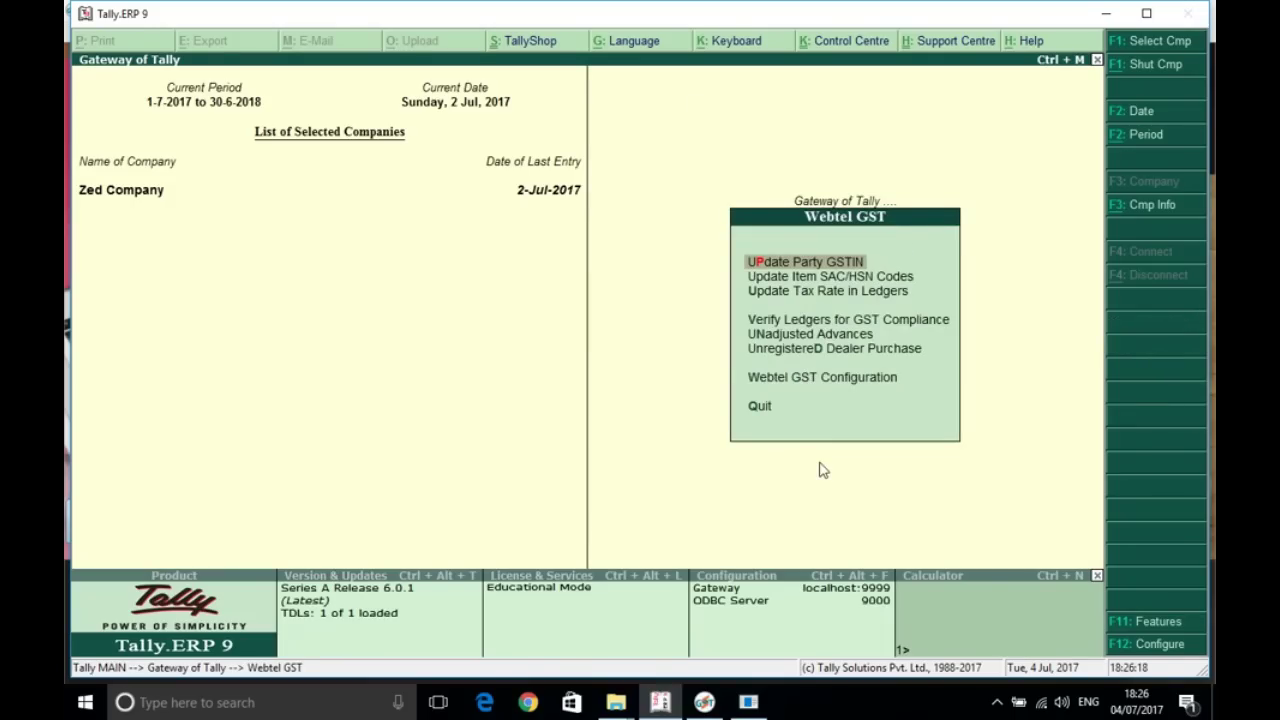
key("Escape")
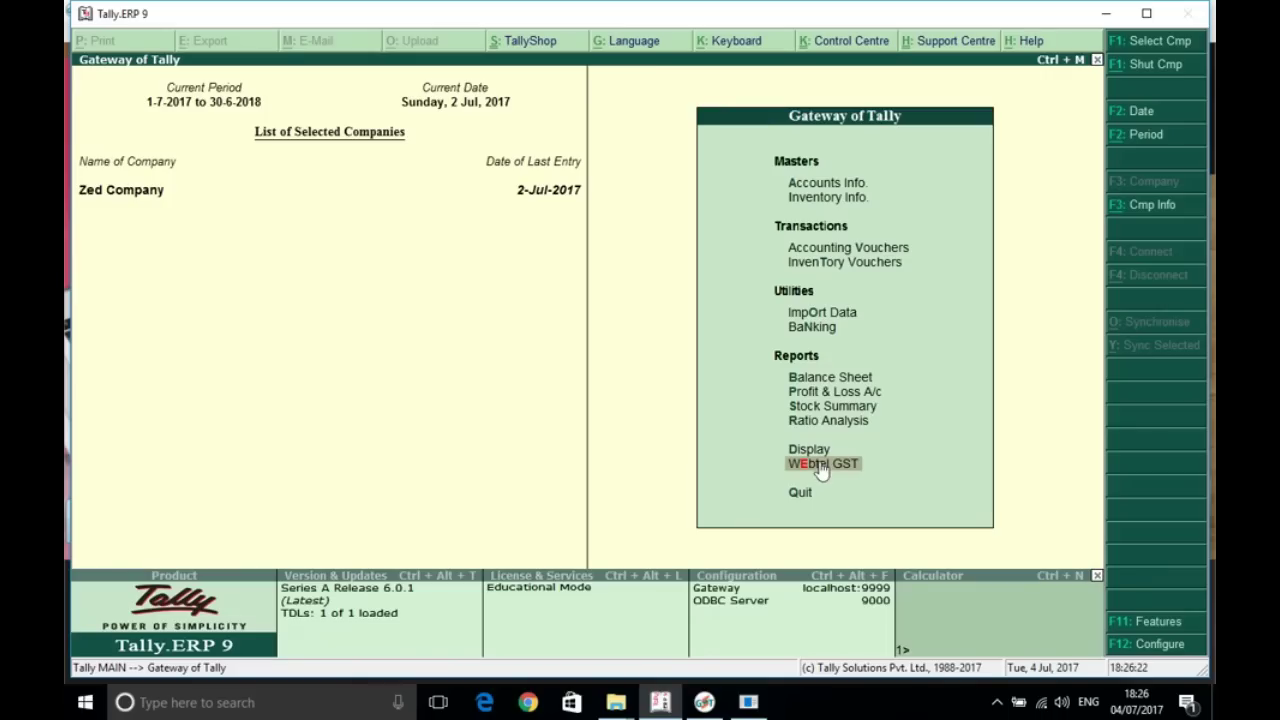
Step: Start a Sales accounting voucher dated 1.7.17, triggering the back-dated voucher error
left_click(857, 256)
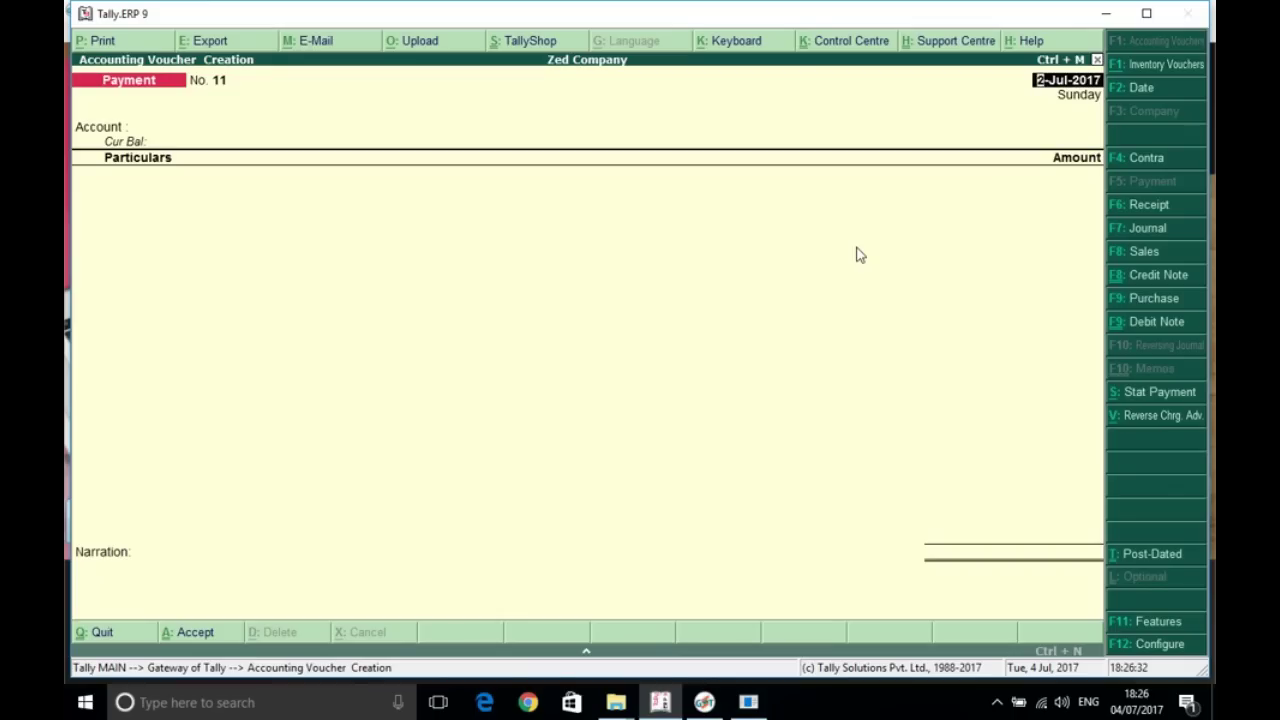
left_click(1141, 254)
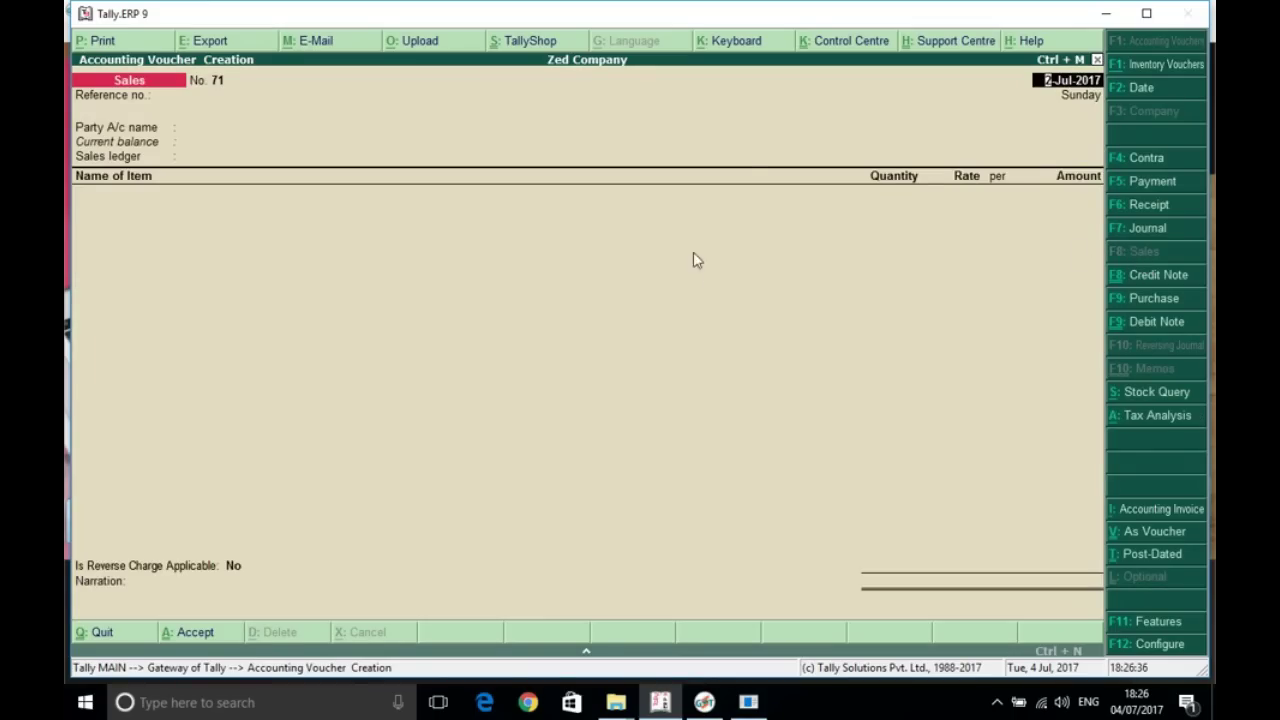
type("1.7.17")
key("Return")
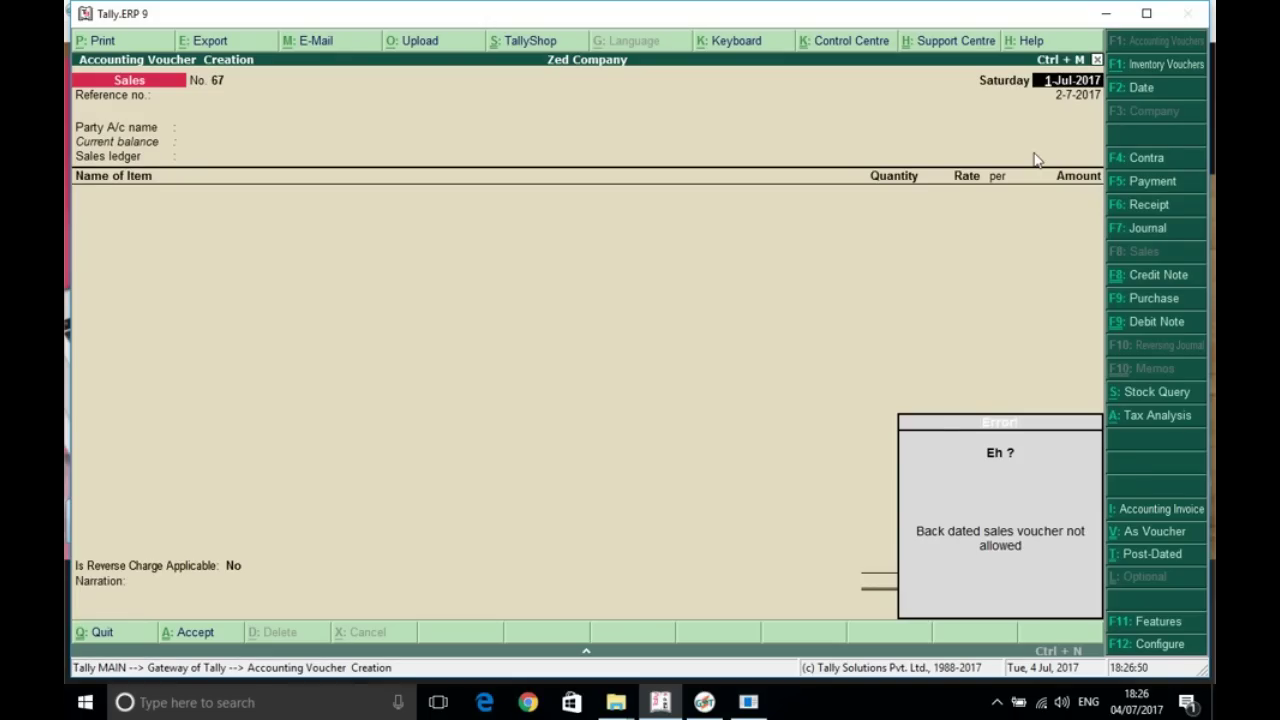
Step: Close the 'Back dated sales voucher not allowed' error, leaving voucher No. 67's date blank
left_click(910, 470)
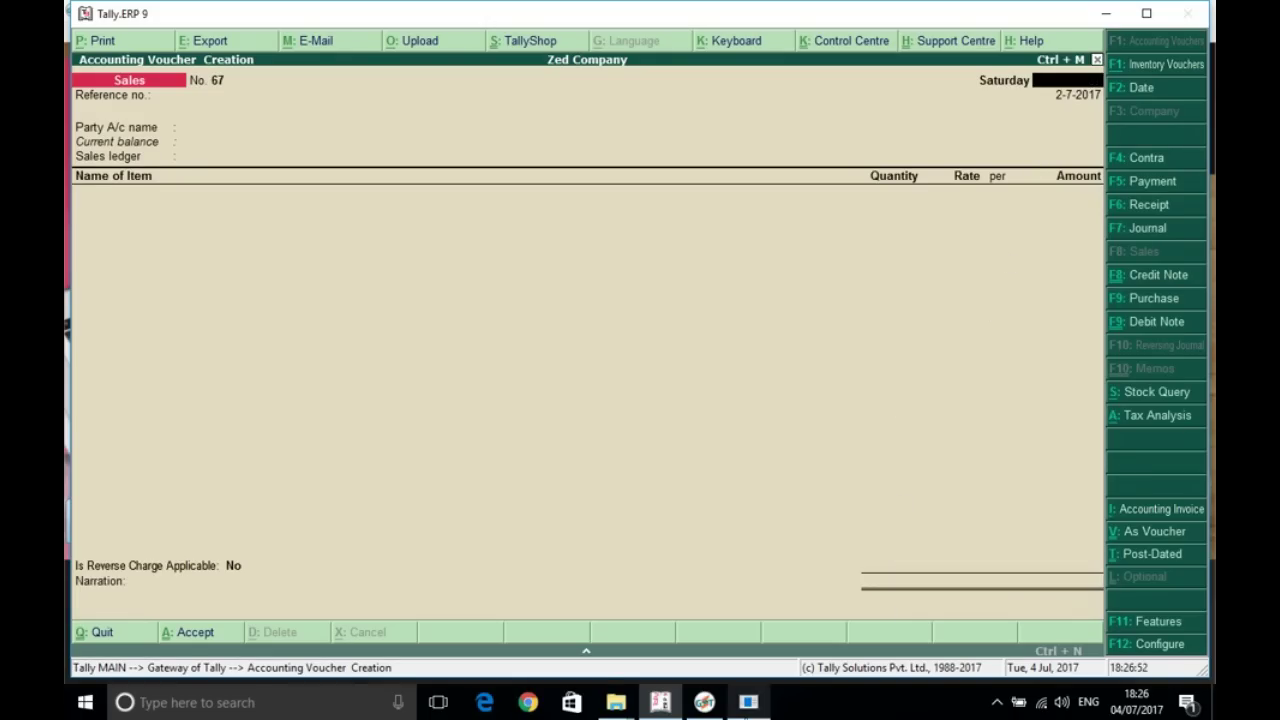
left_click(749, 705)
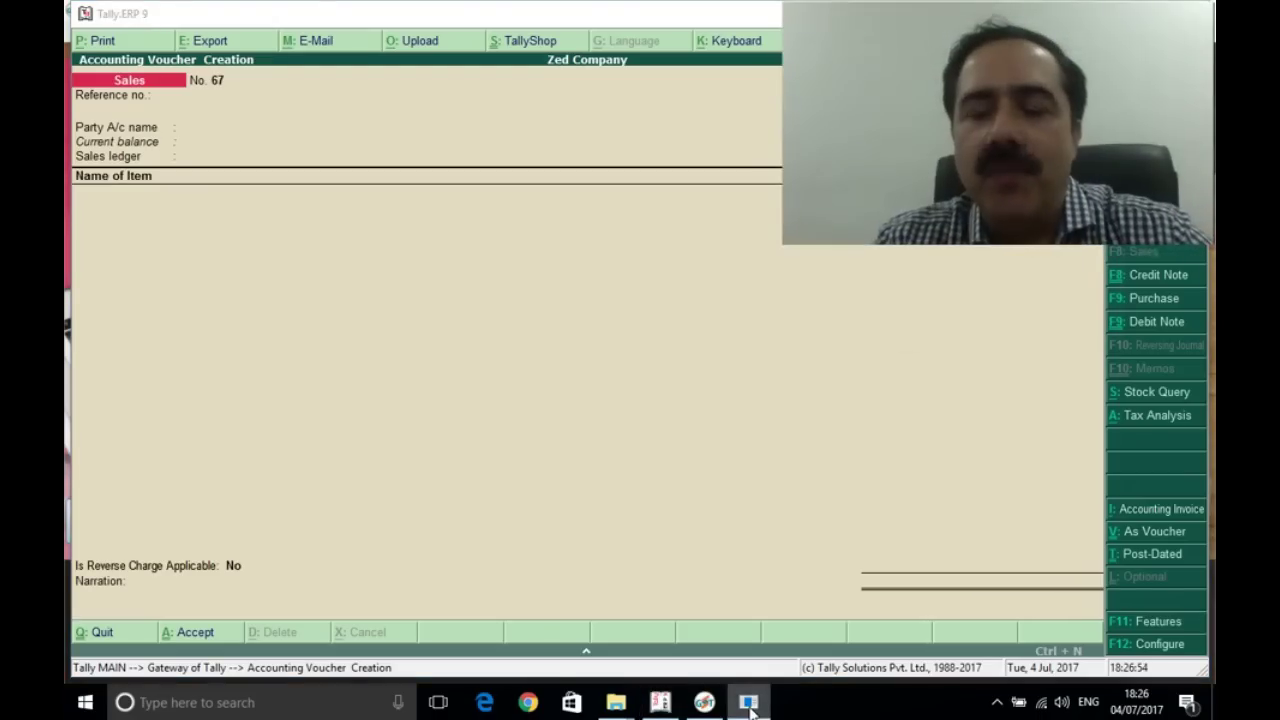
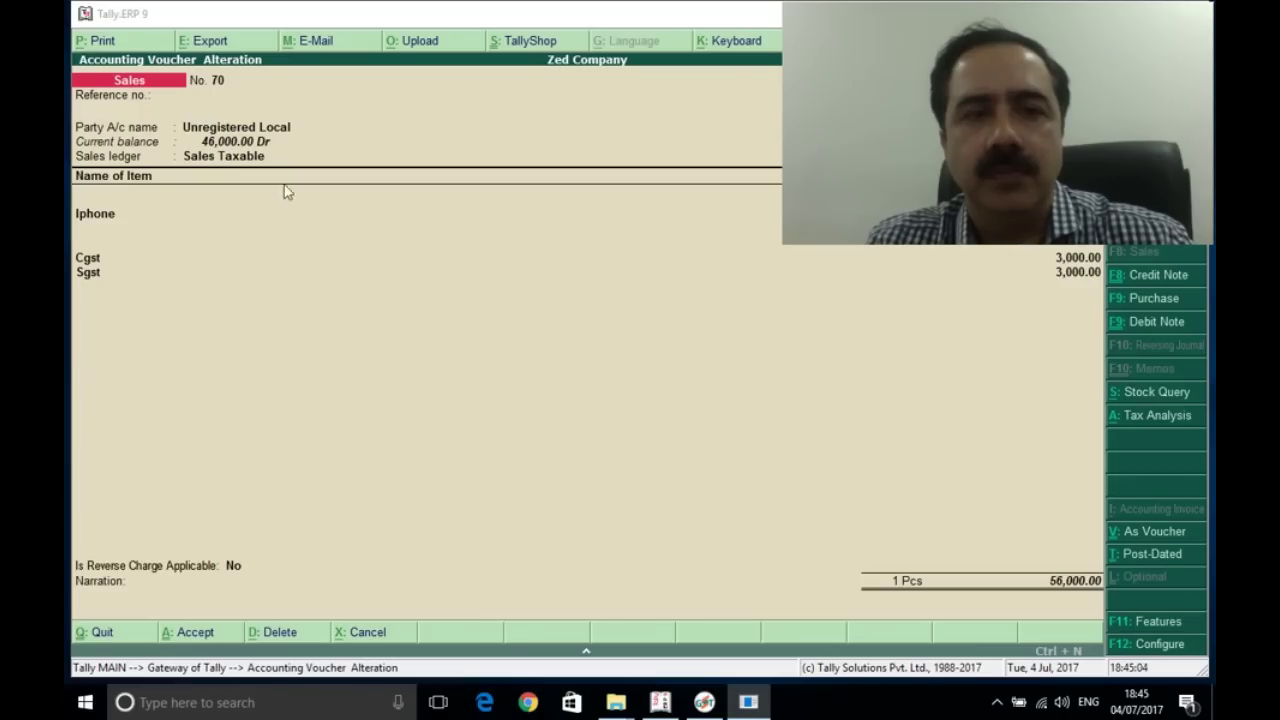
Step: Page back to Sales voucher No. 68 for Abc and Co and attempt deleting it with Alt+D
left_click(334, 287)
key("Page_Up")
key("Page_Up")
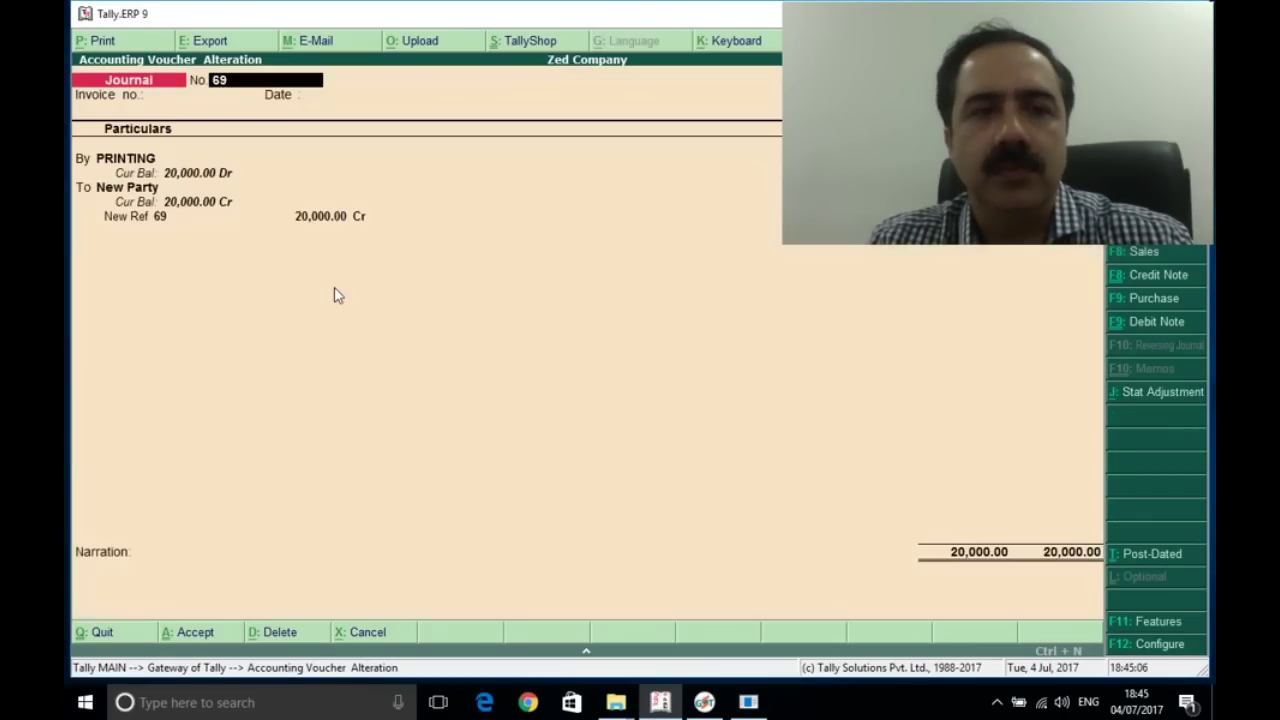
key("Page_Up")
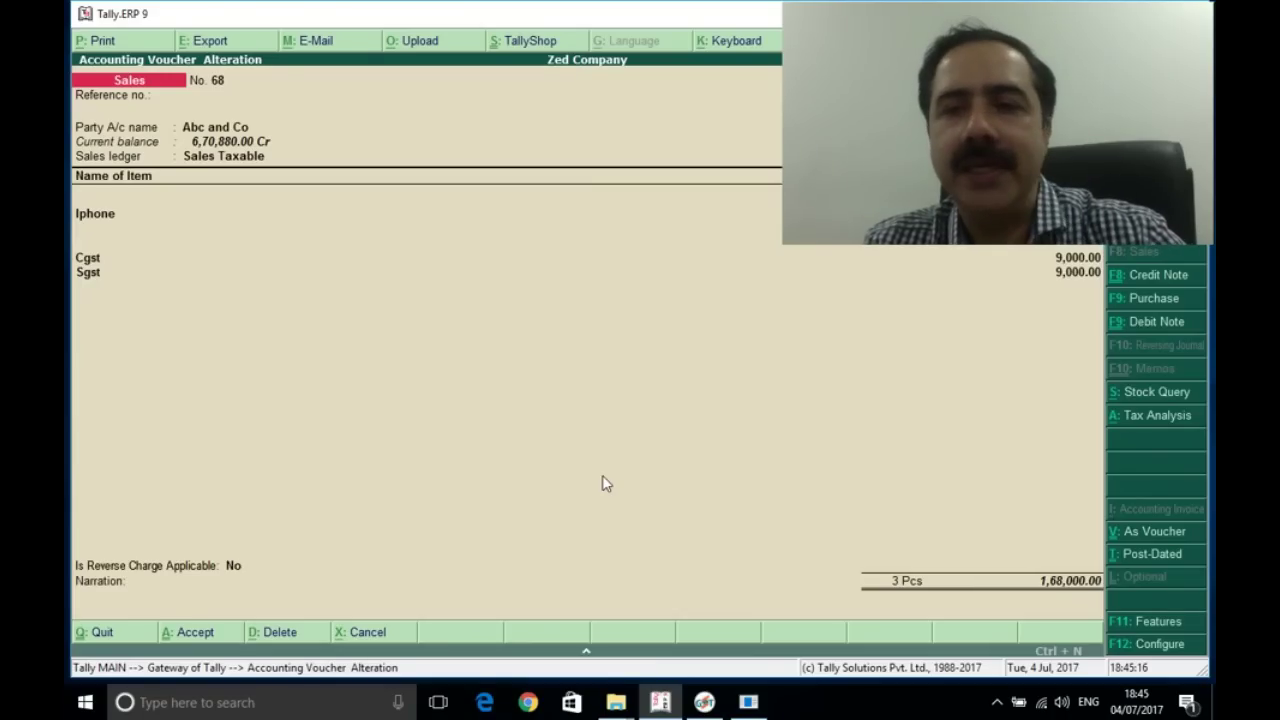
key("alt+d")
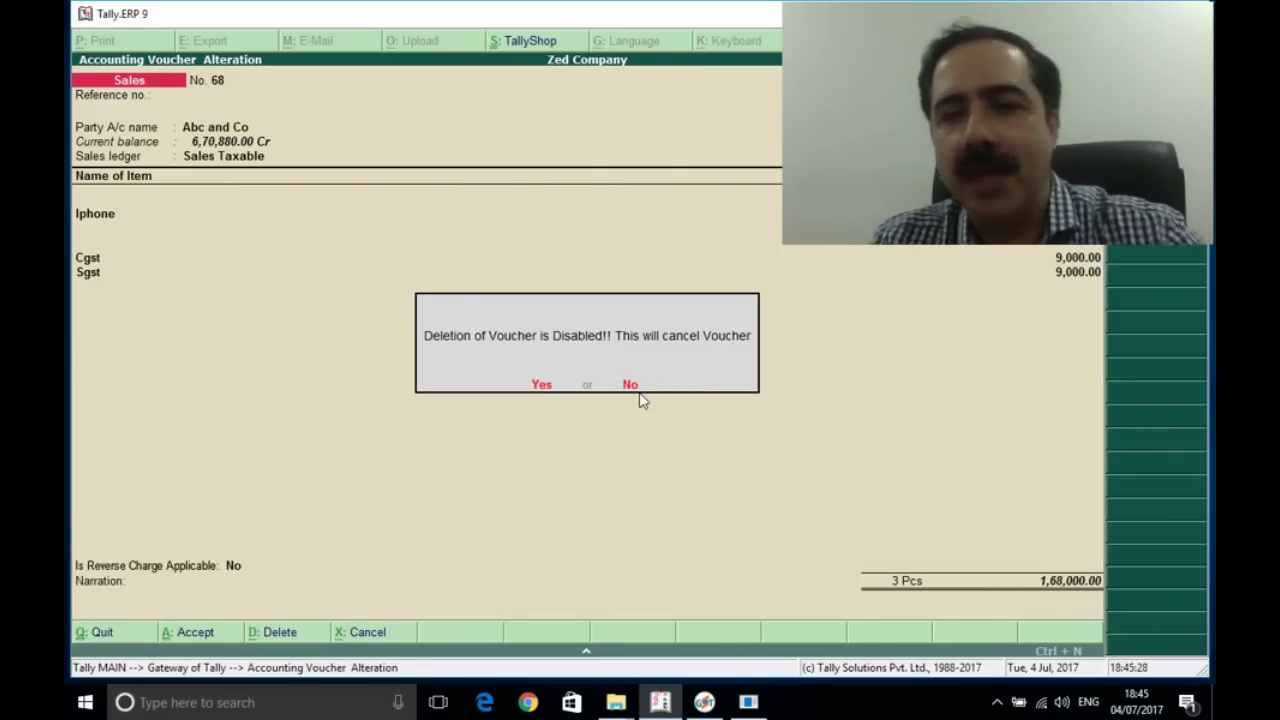
Step: Accept cancelling voucher No. 68 instead of deleting, then page back to Sales voucher No. 70 (Iphone, 56,000.00)
left_click(540, 387)
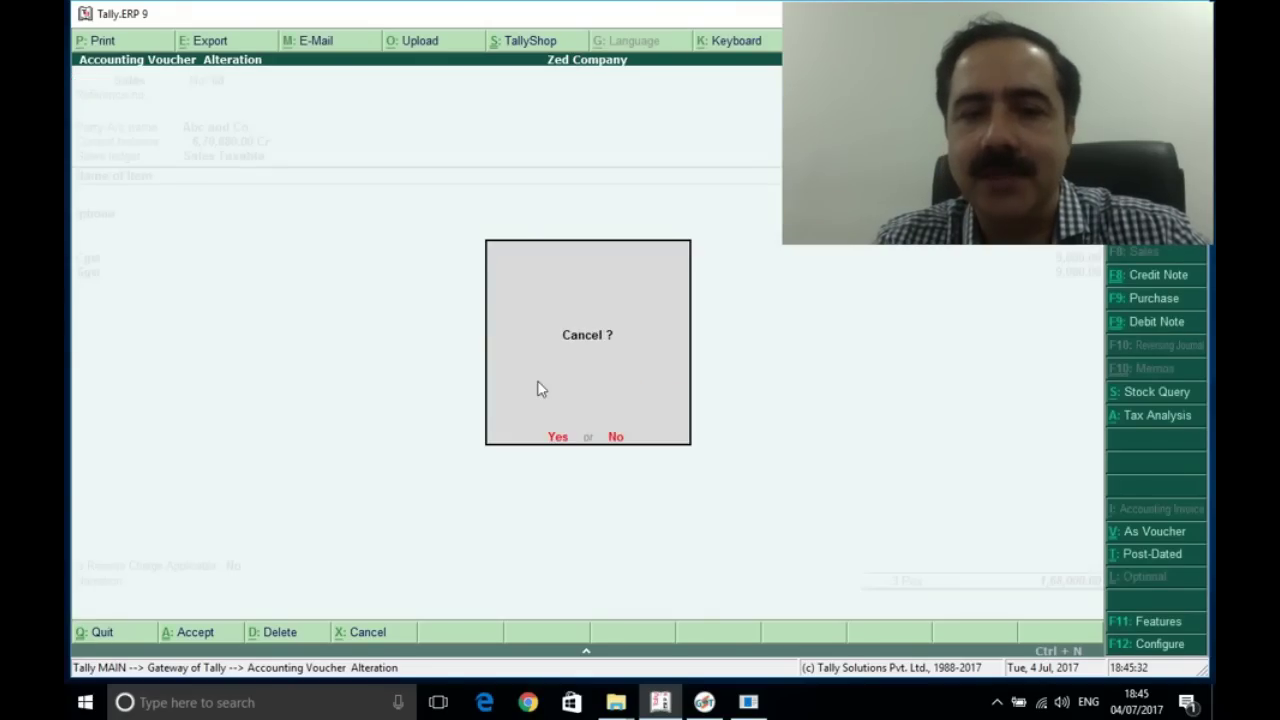
left_click(557, 440)
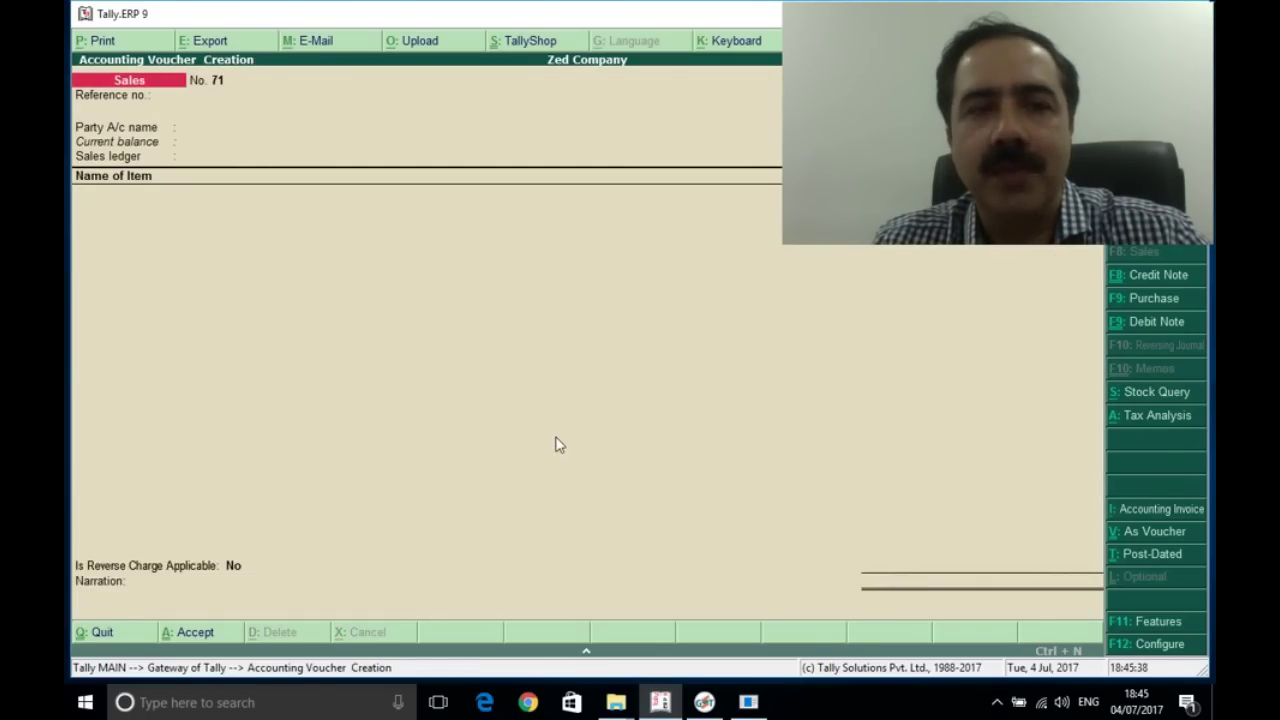
key("Page_Up")
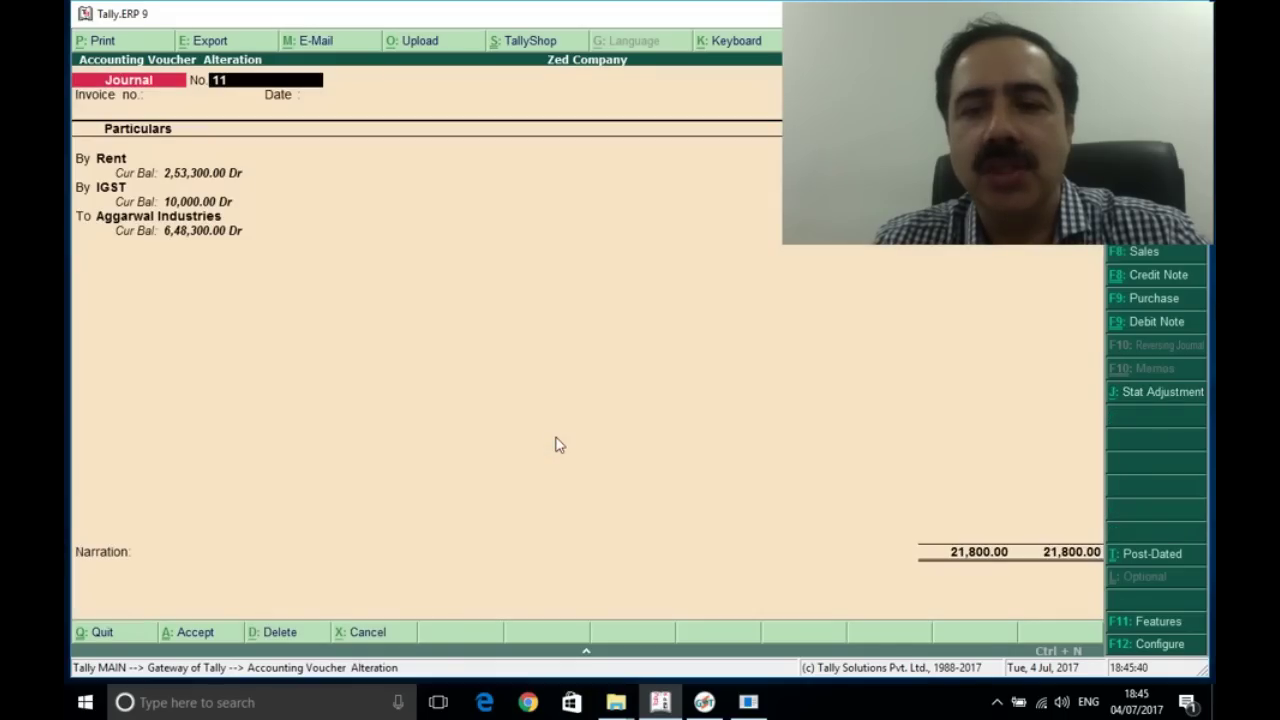
key("Page_Up")
key("Page_Up")
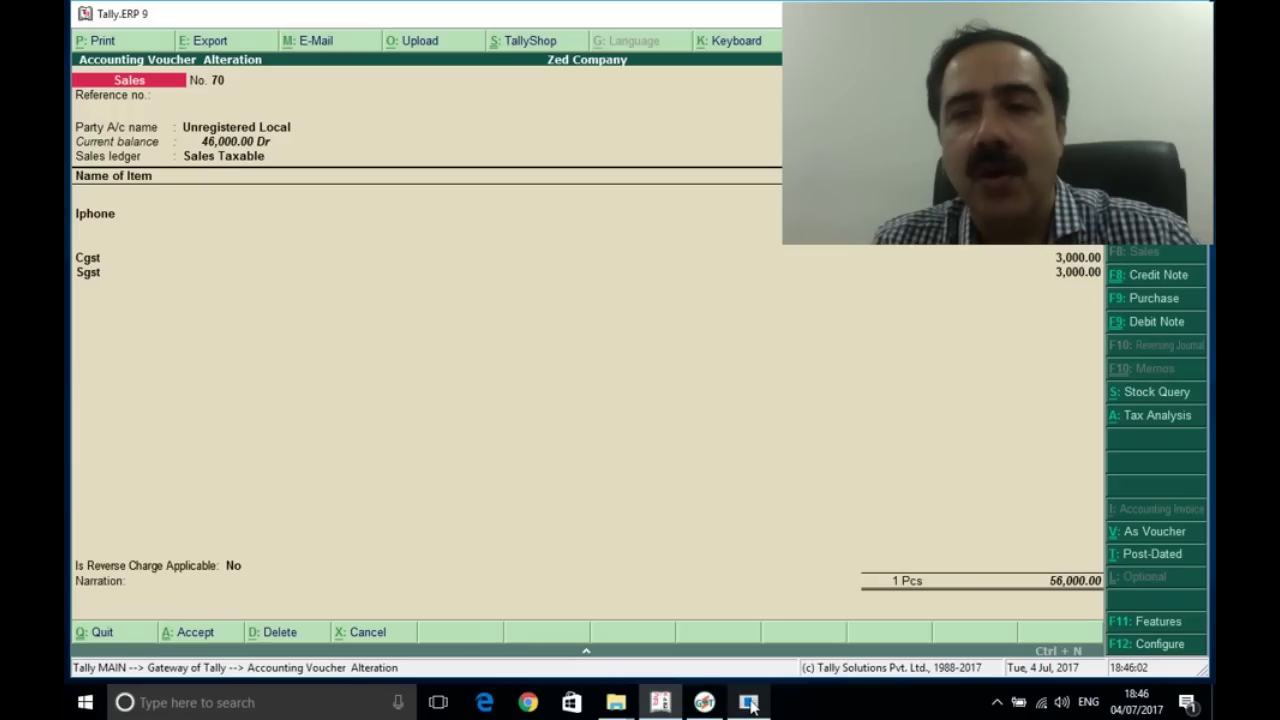
mouse_move(751, 706)
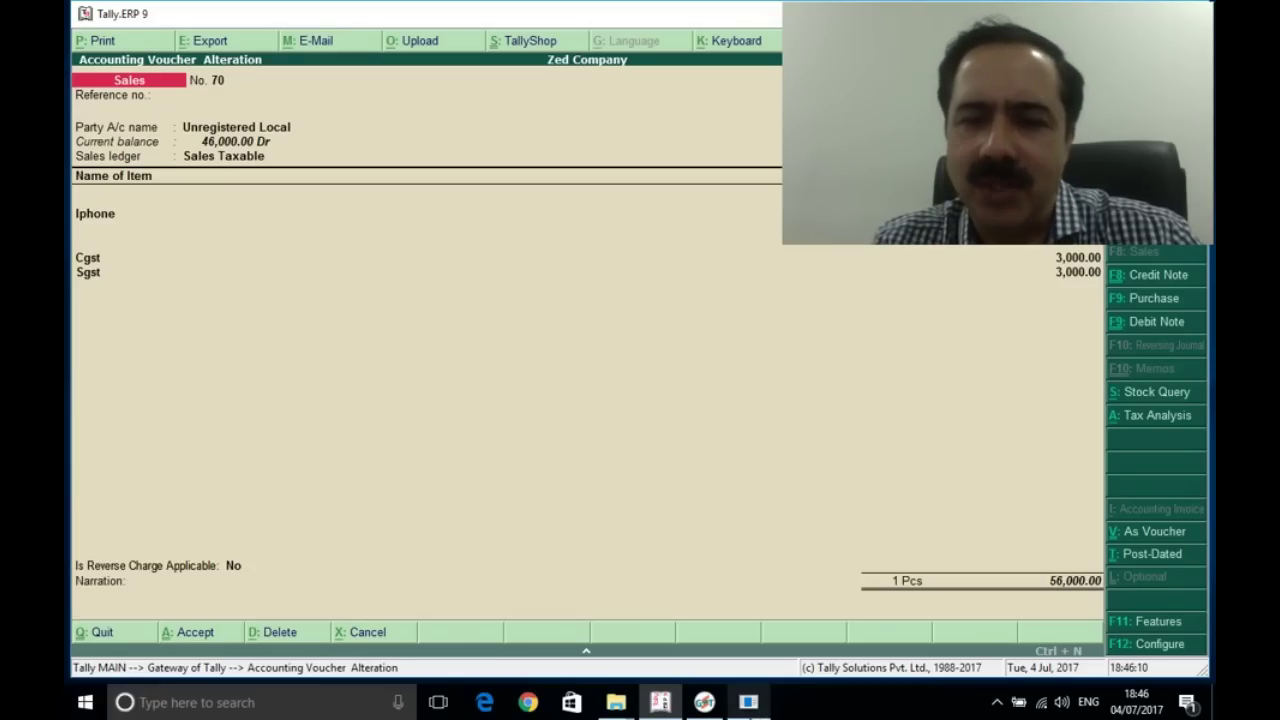
Step: Quit altering Sales voucher No. 70 and start a Payment voucher paid from Cash
left_click(750, 708)
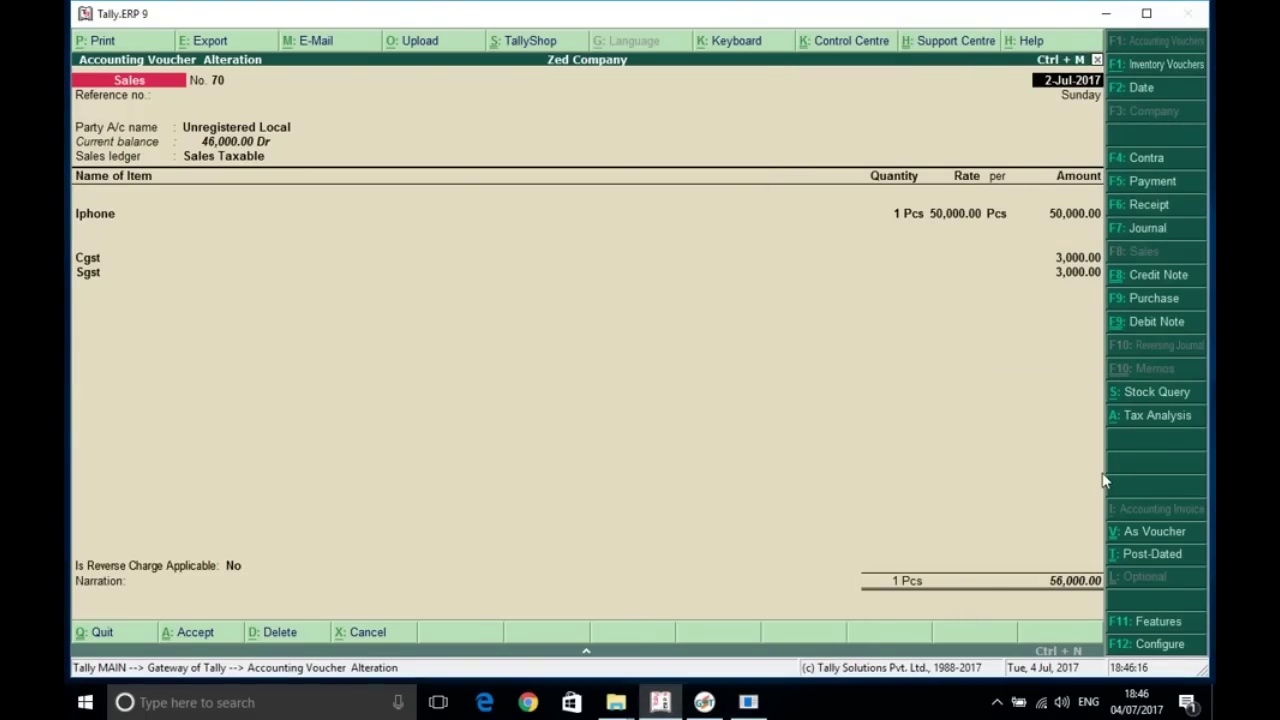
key("Escape")
key("y")
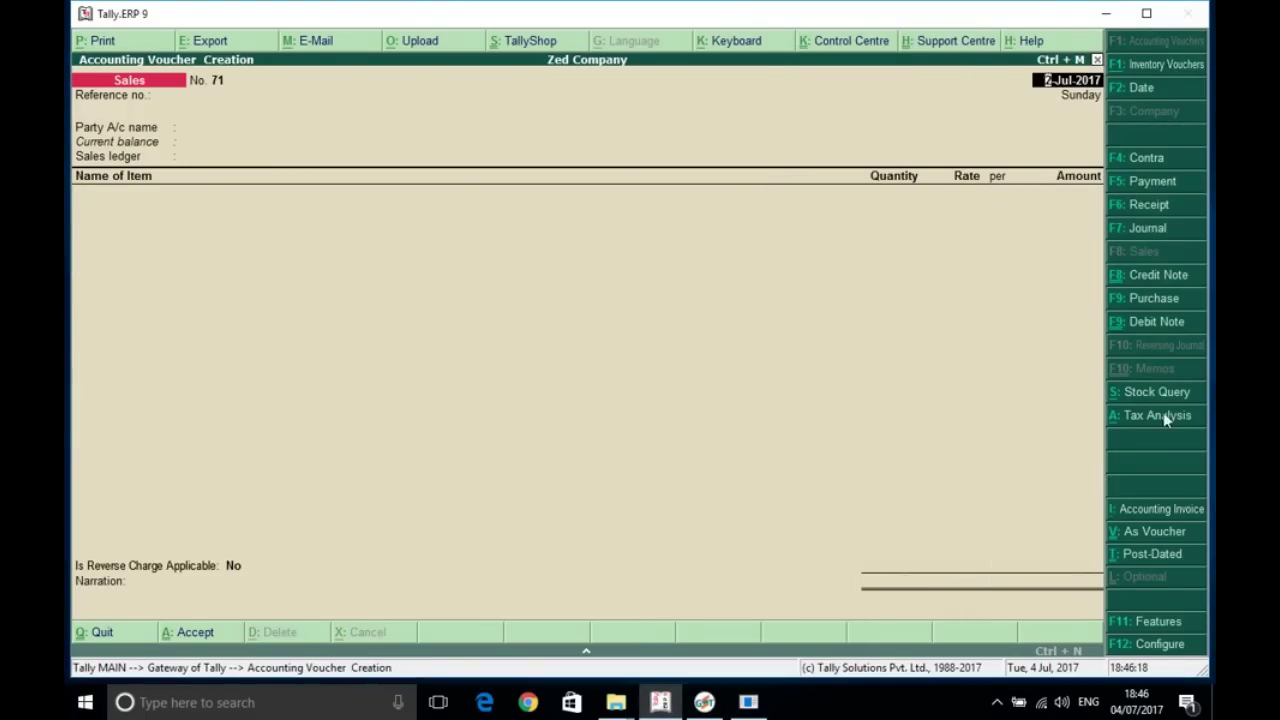
left_click(1153, 183)
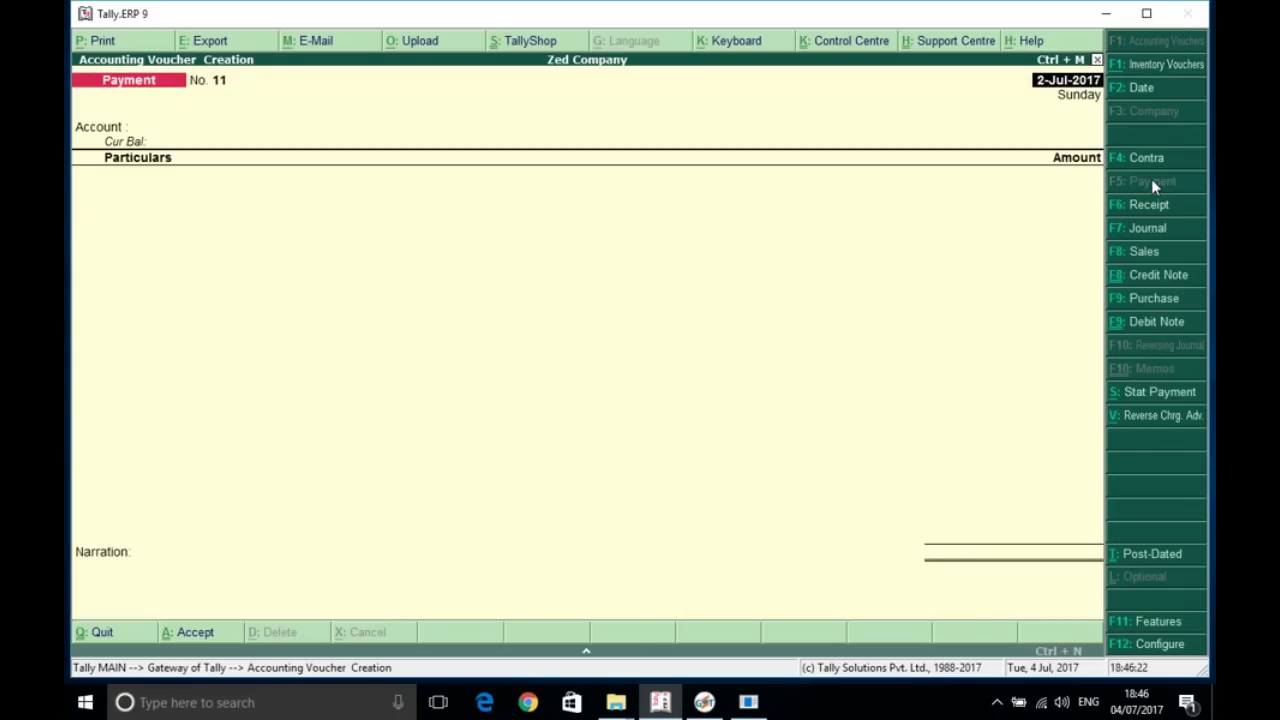
key("Return")
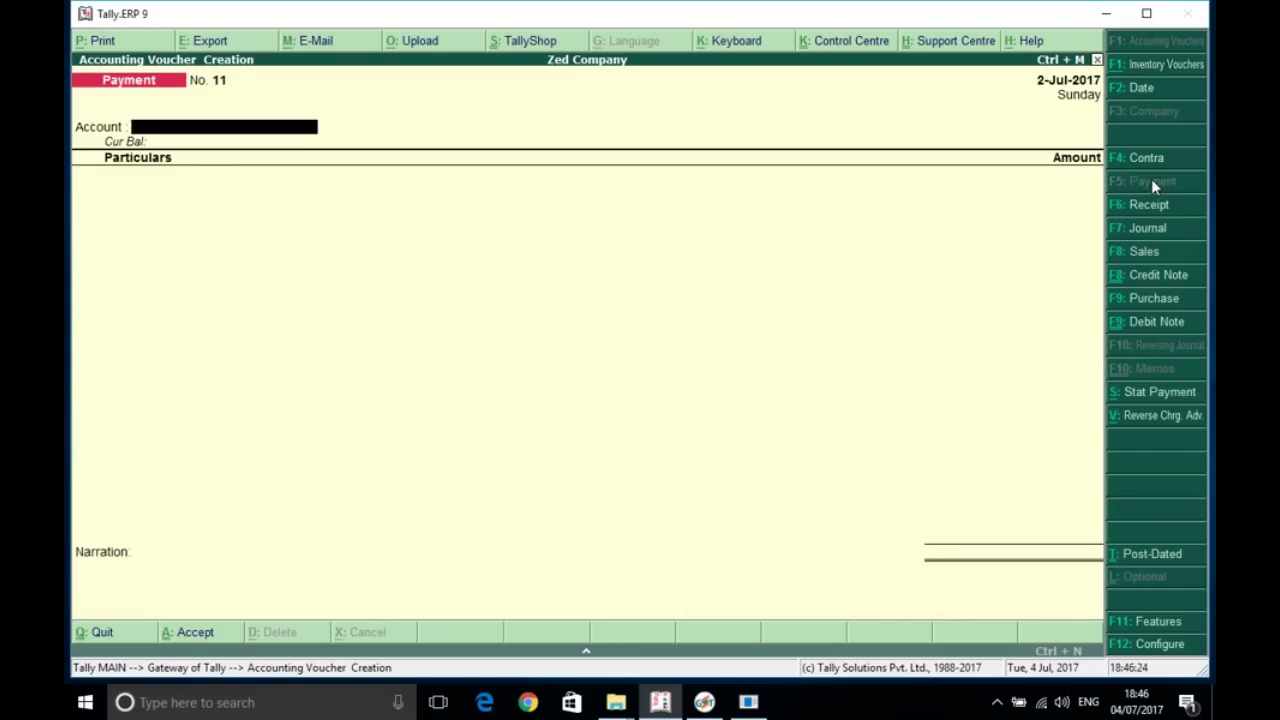
type("Cash")
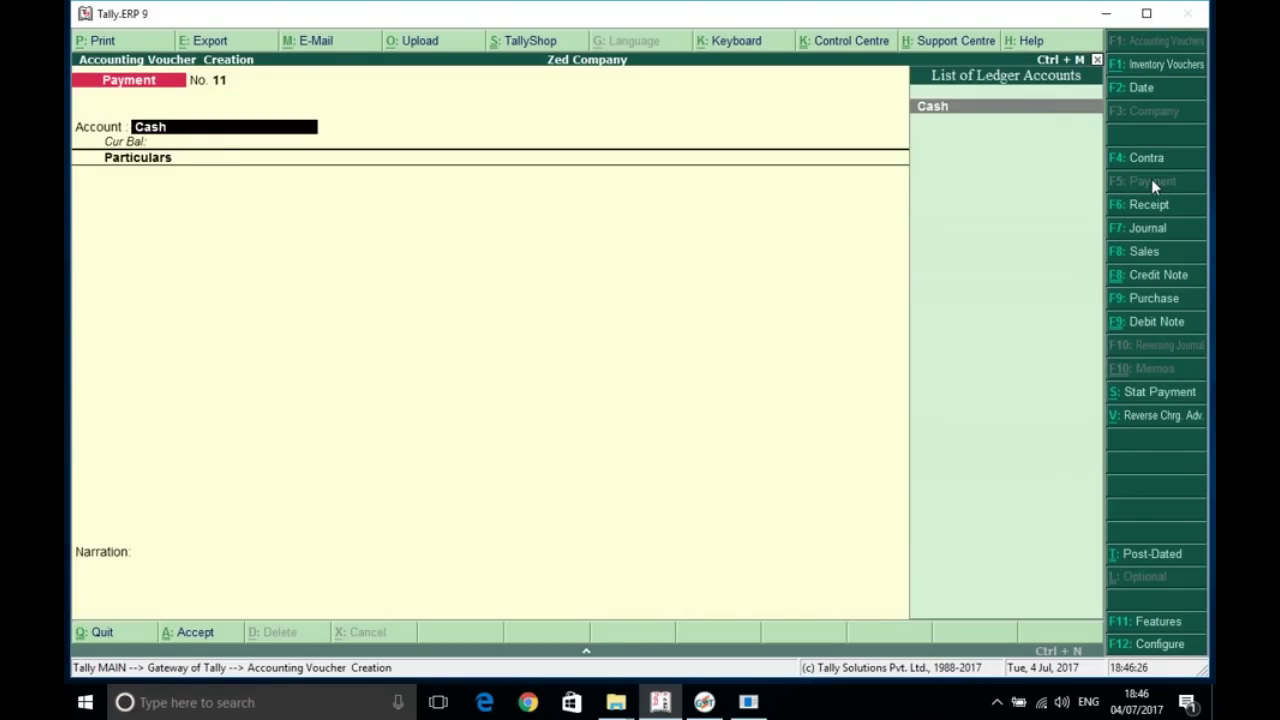
key("Return")
Step: Enter Rent 10,000 and IGST 1,800, see the tax-credit refusal, and return to Gateway of Tally
type("Re")
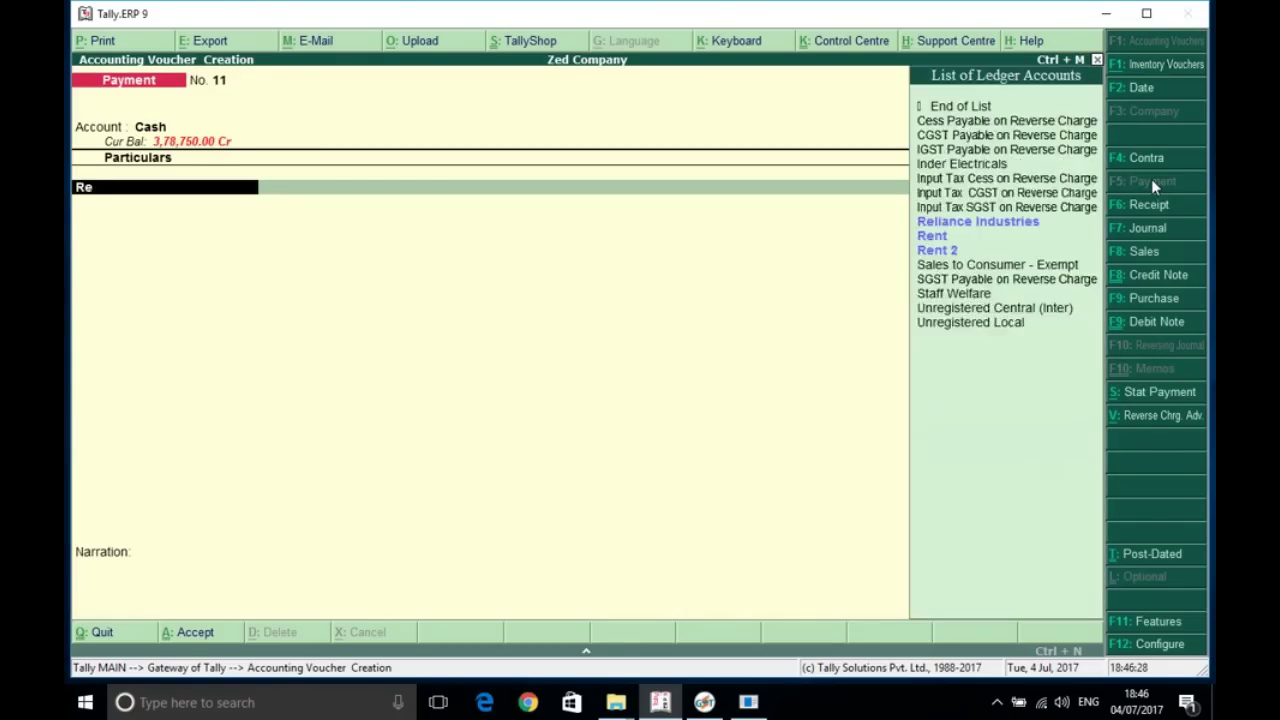
type("nt")
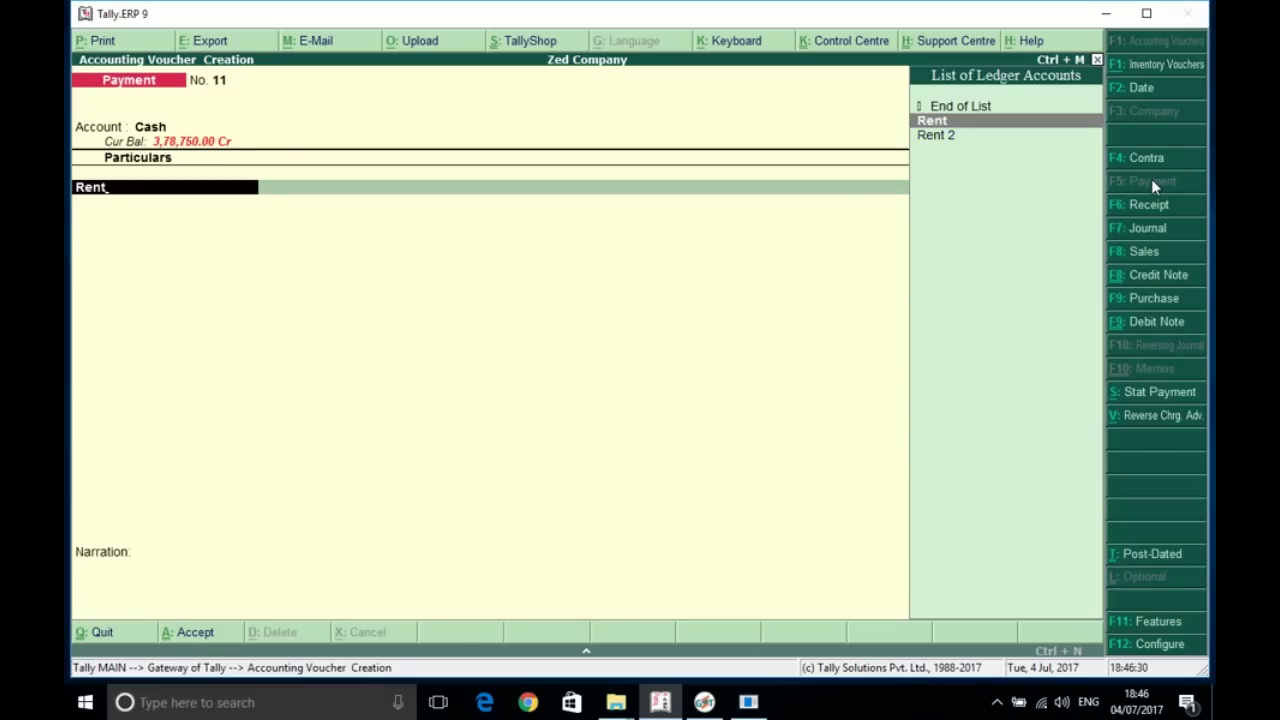
key("Return")
type("10000")
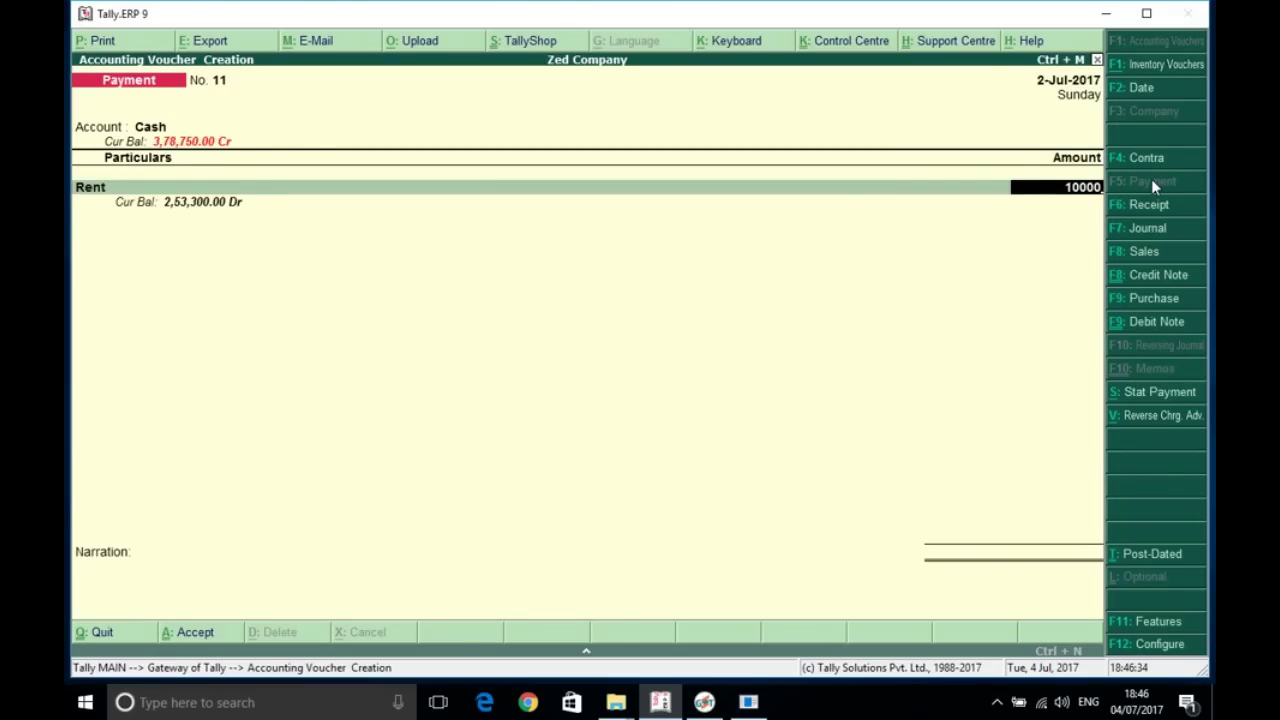
key("Return")
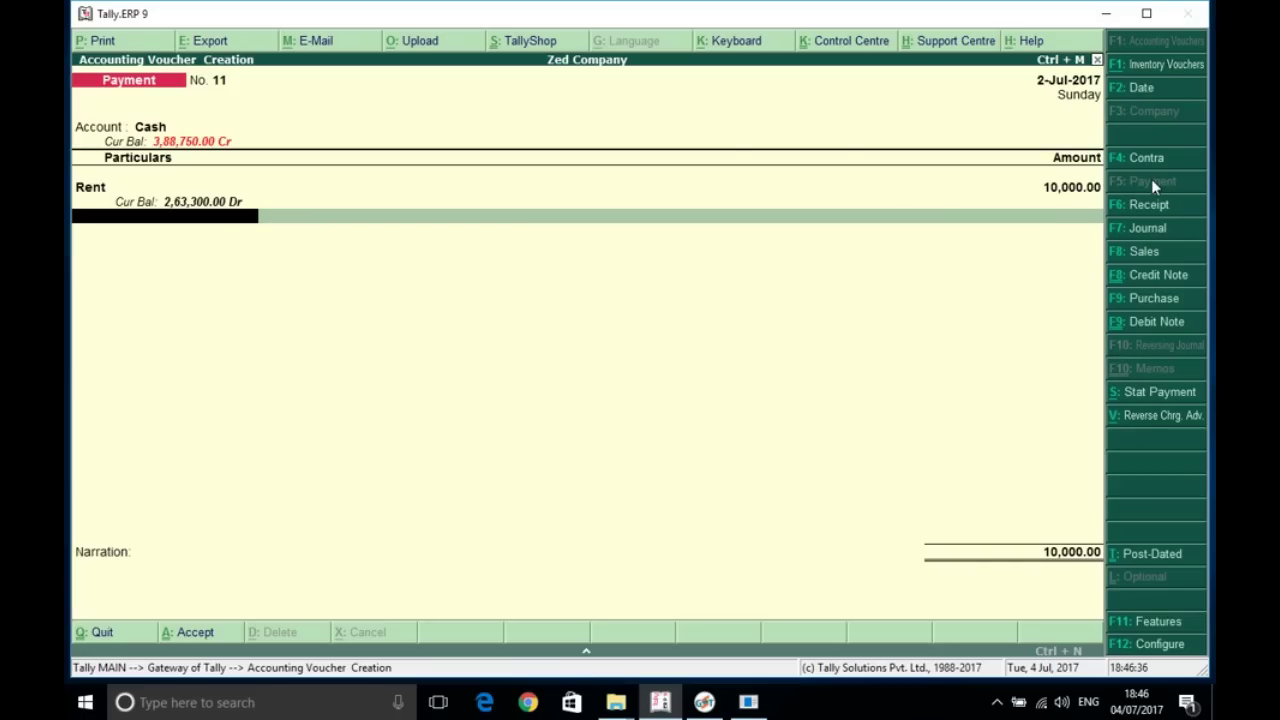
type("Igst")
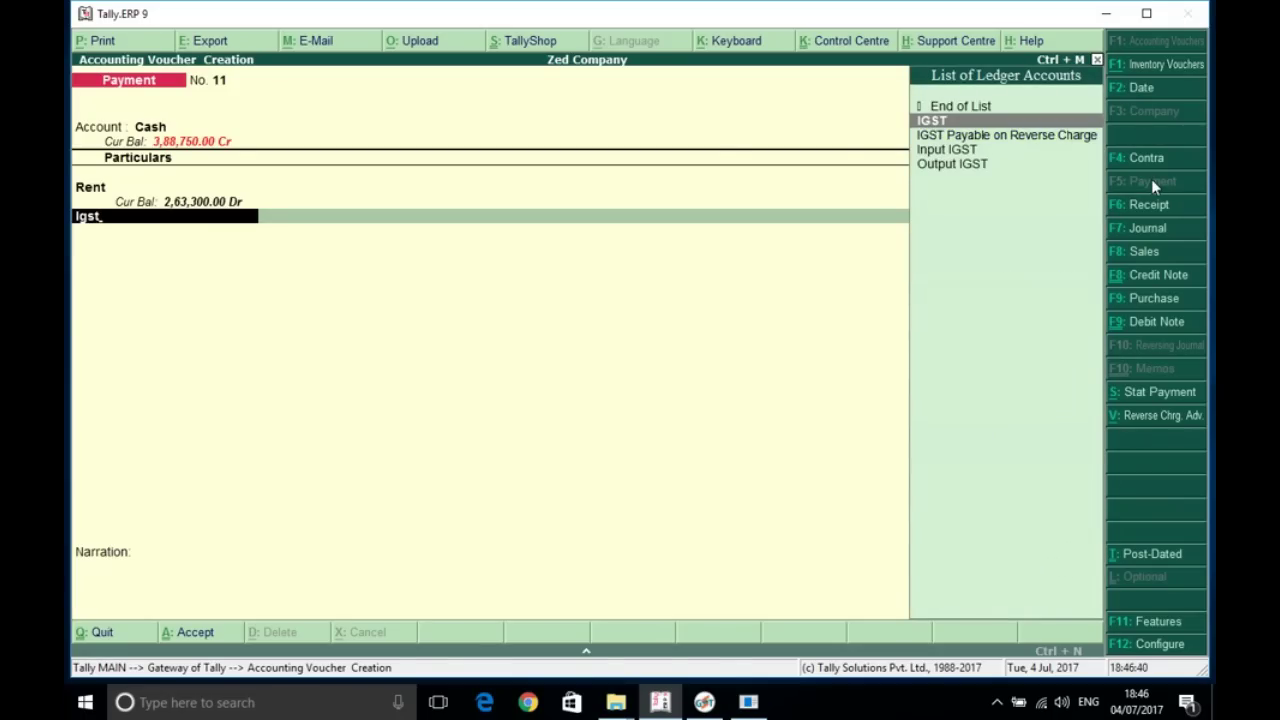
key("Return")
type("1800")
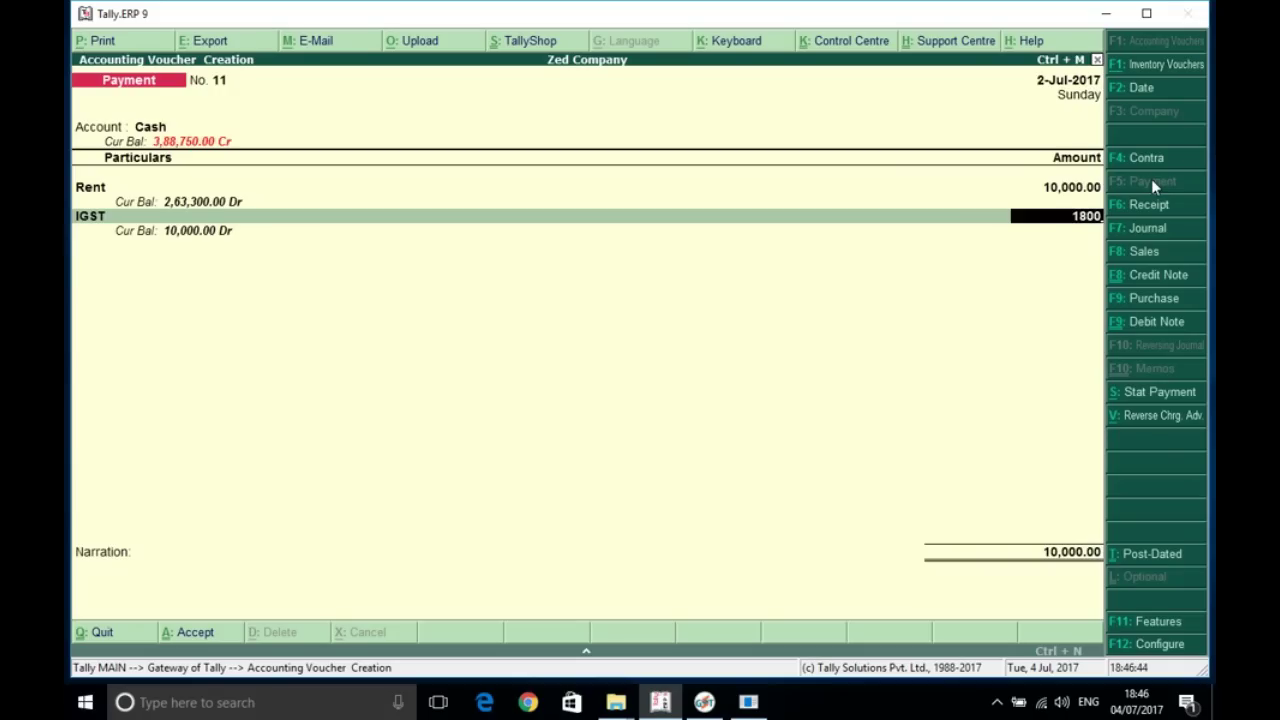
key("Return")
key("Return")
key("Return")
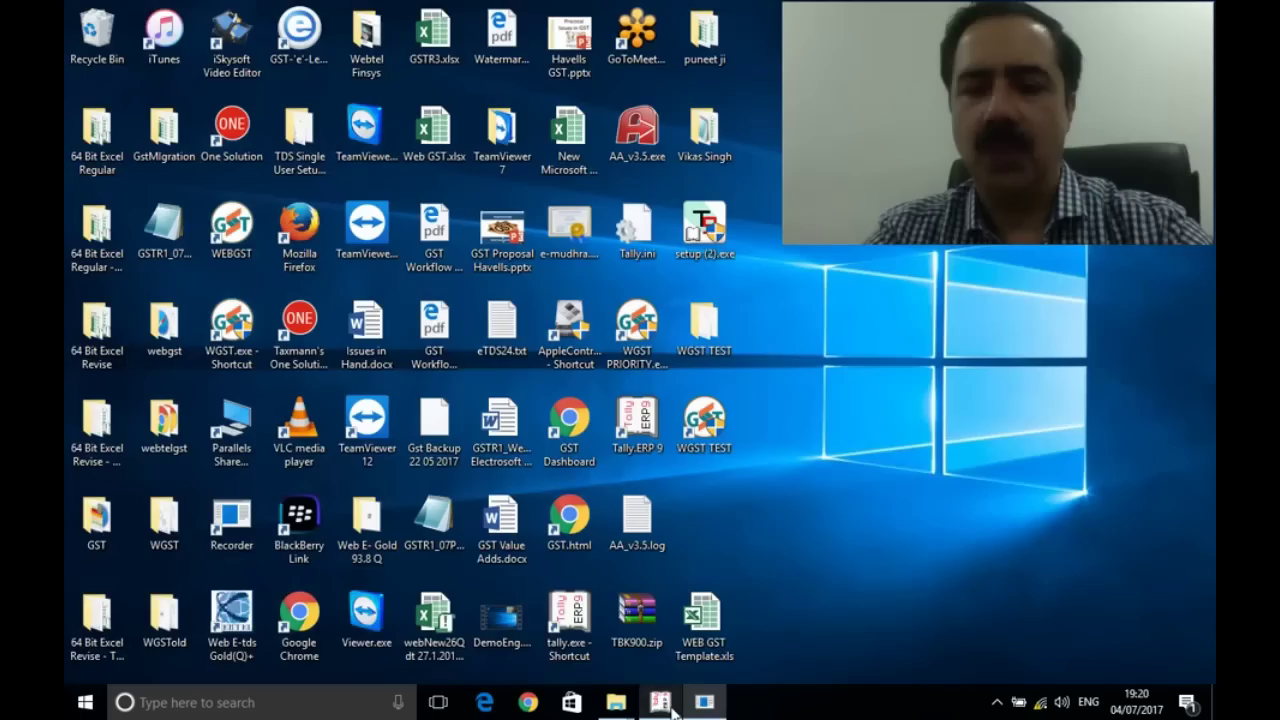
left_click(672, 702)
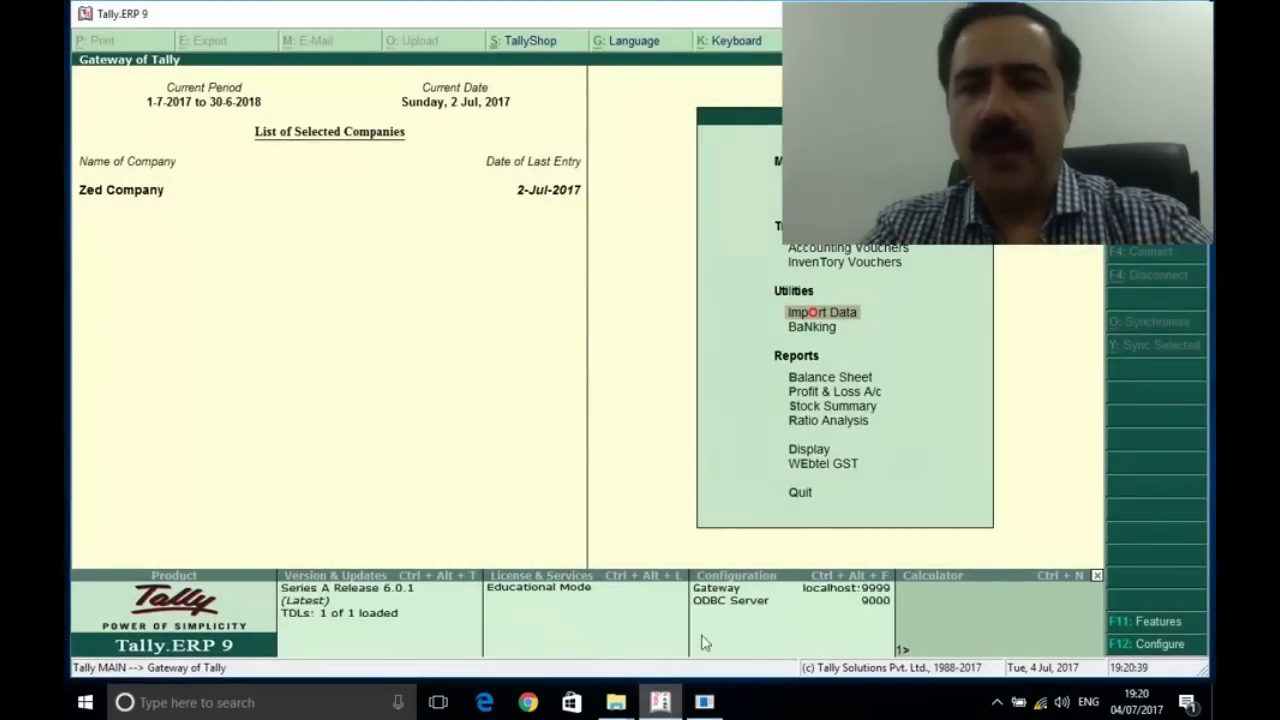
Step: From Gateway of Tally, go into Webtel GST and select Webtel GST Configuration
left_click(814, 466)
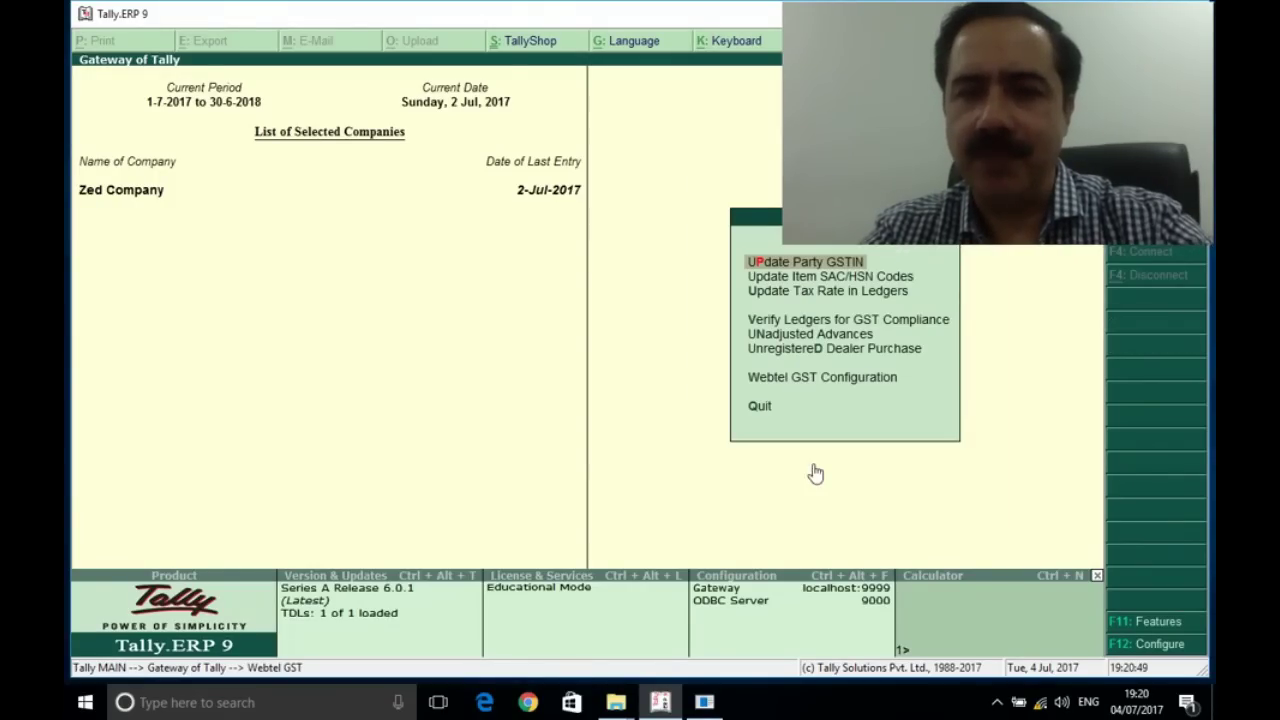
left_click(984, 215)
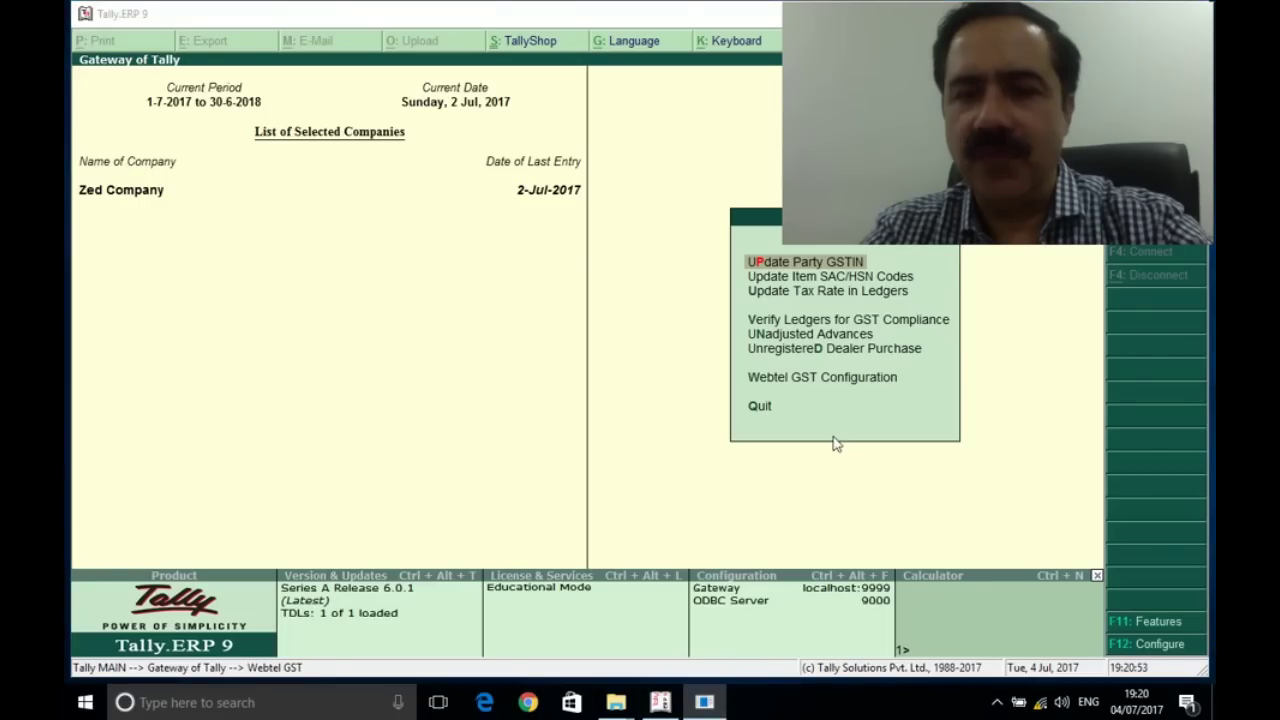
left_click(706, 703)
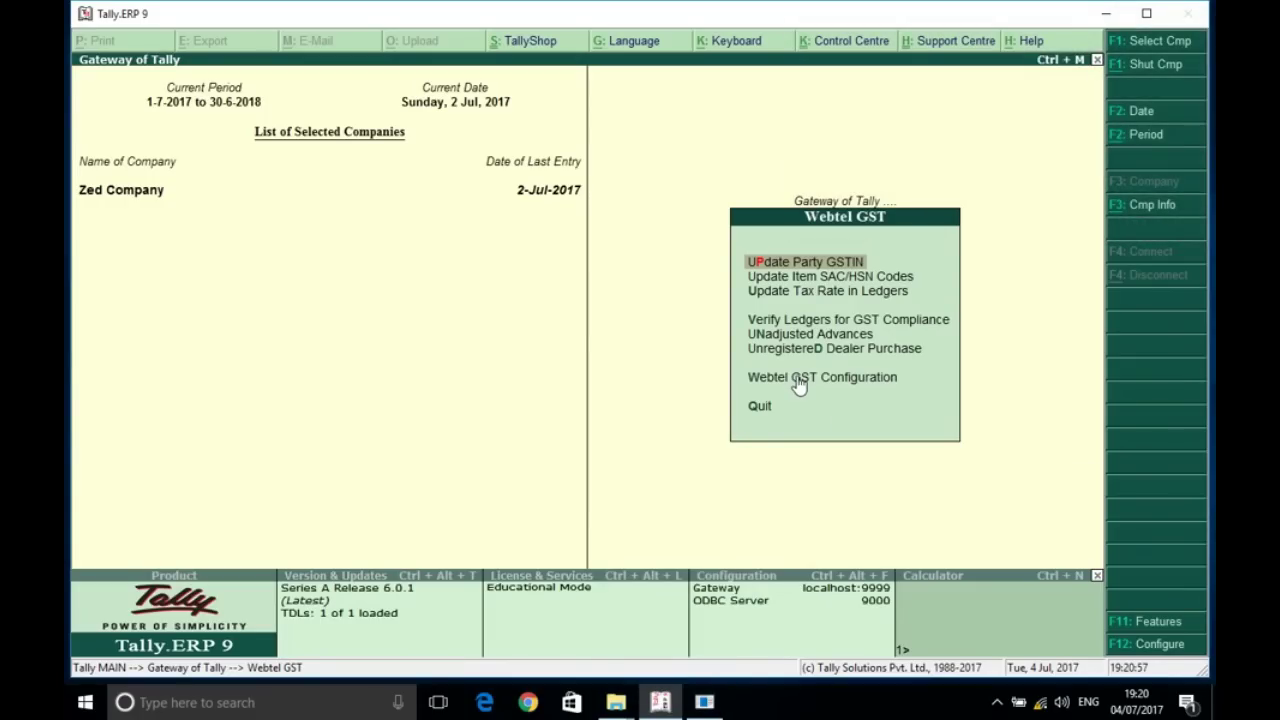
key("Down")
key("Down")
key("Down")
key("Down")
key("Down")
key("Down")
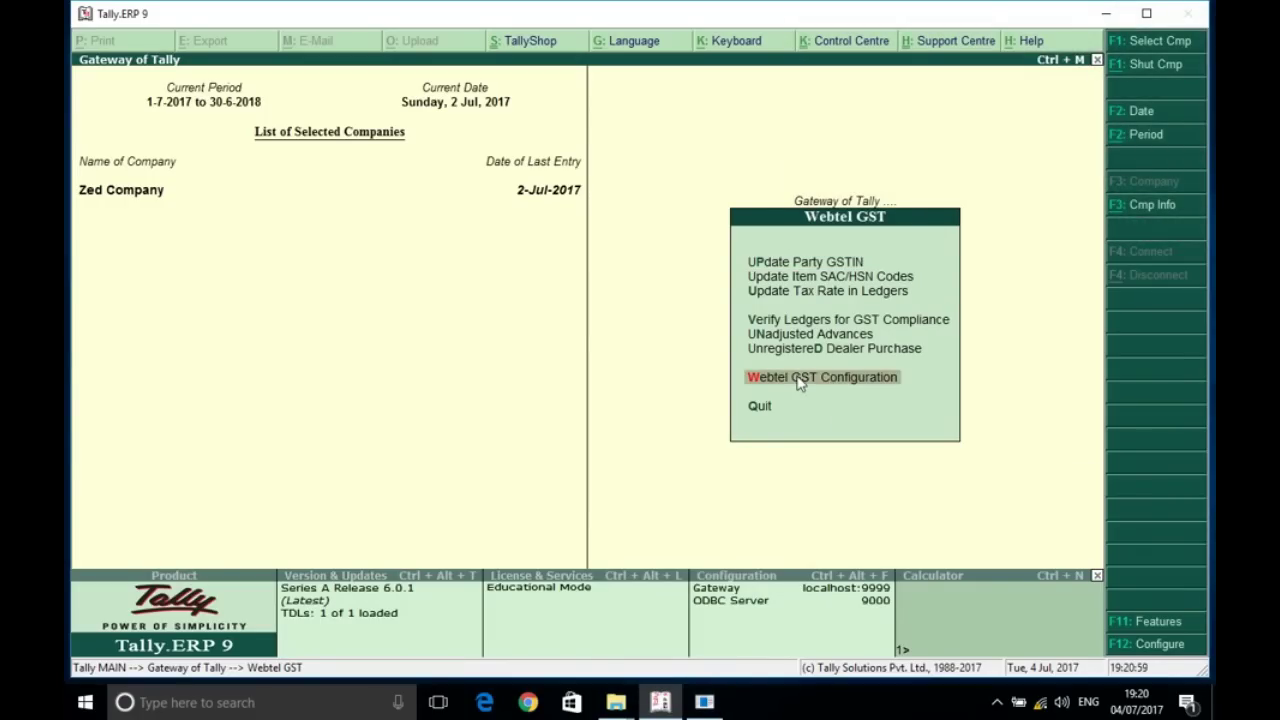
key("Return")
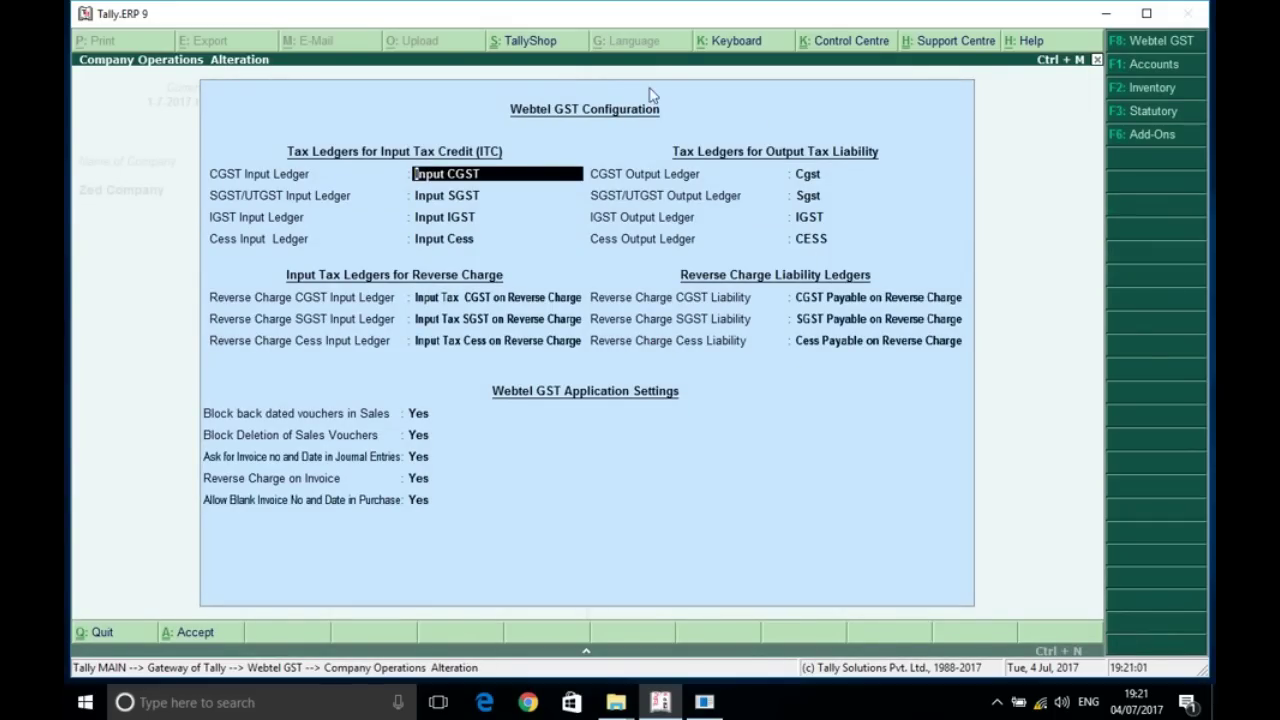
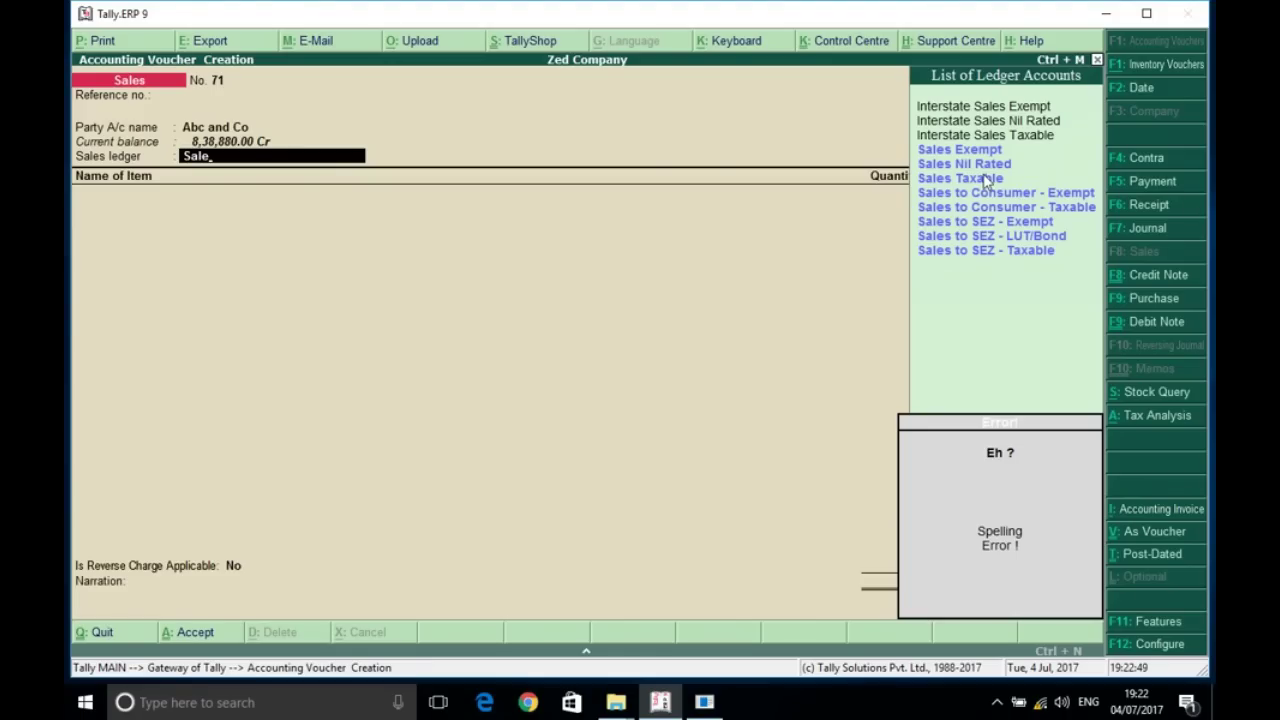
Step: Choose the Sales Taxable ledger and add one Iphone at 50,000
key("Down")
key("Down")
key("Down")
key("Return")
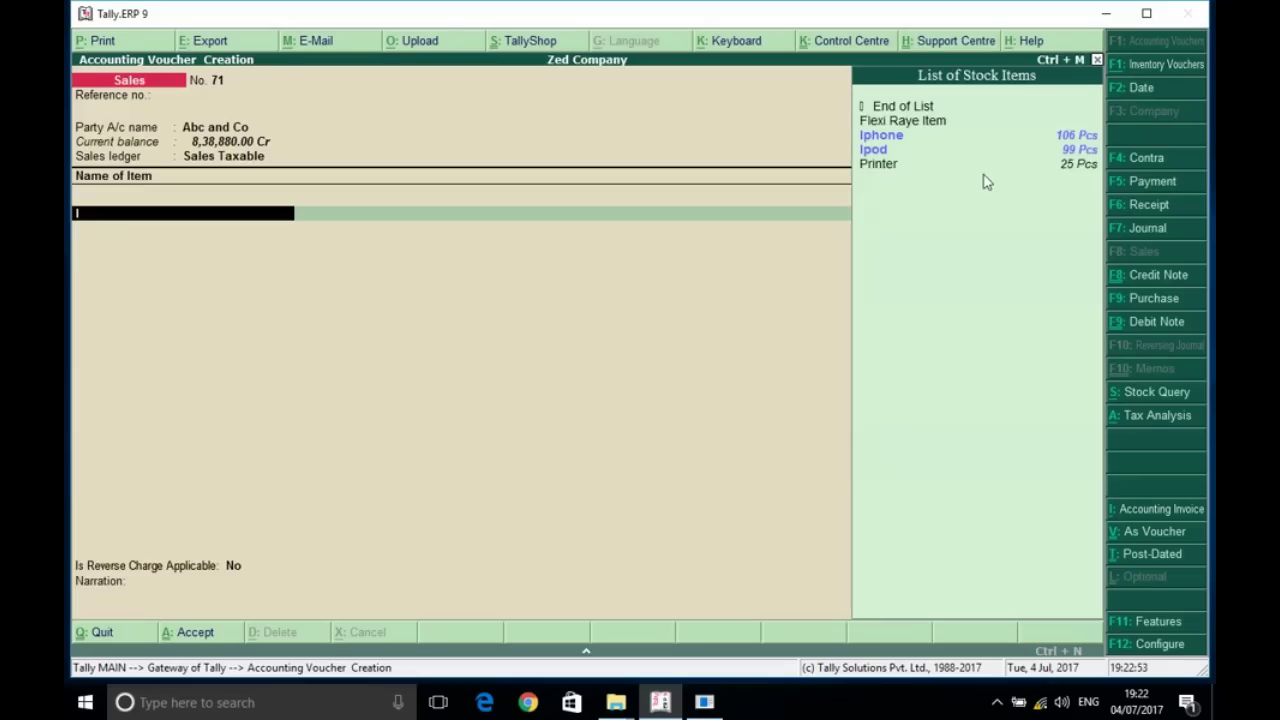
type("i")
key("Return")
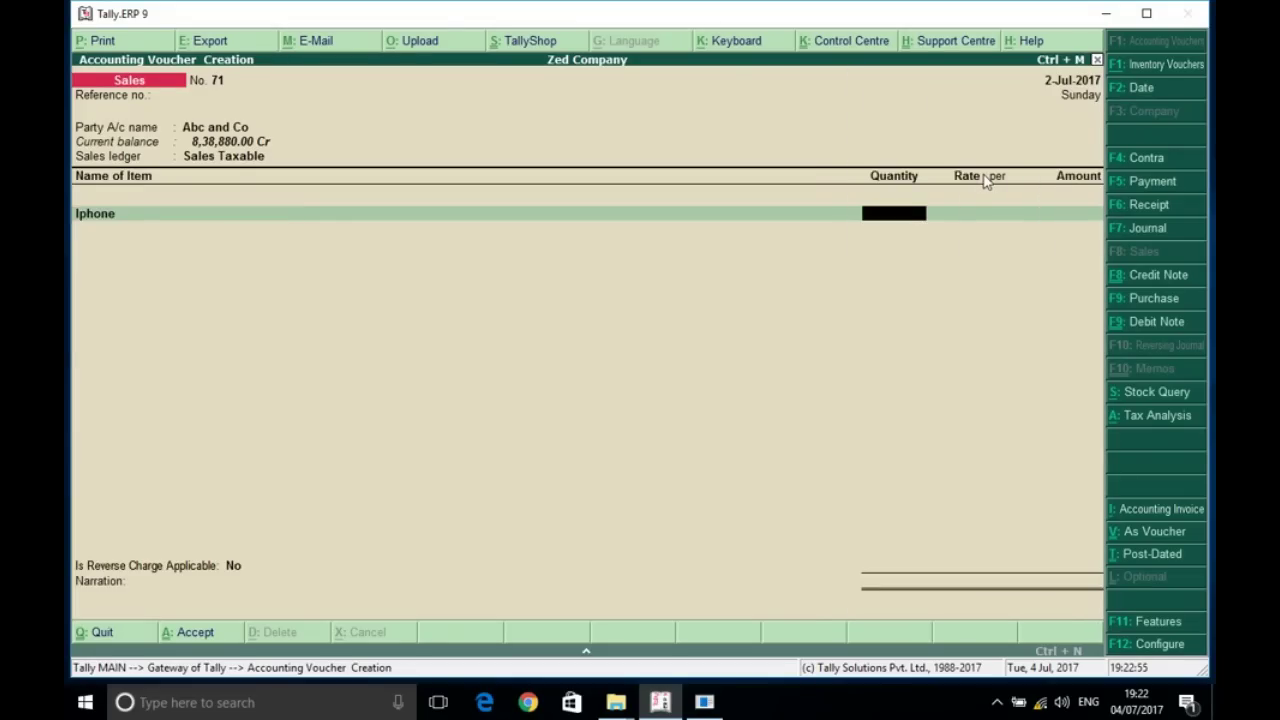
type("1")
key("Return")
key("Return")
key("Return")
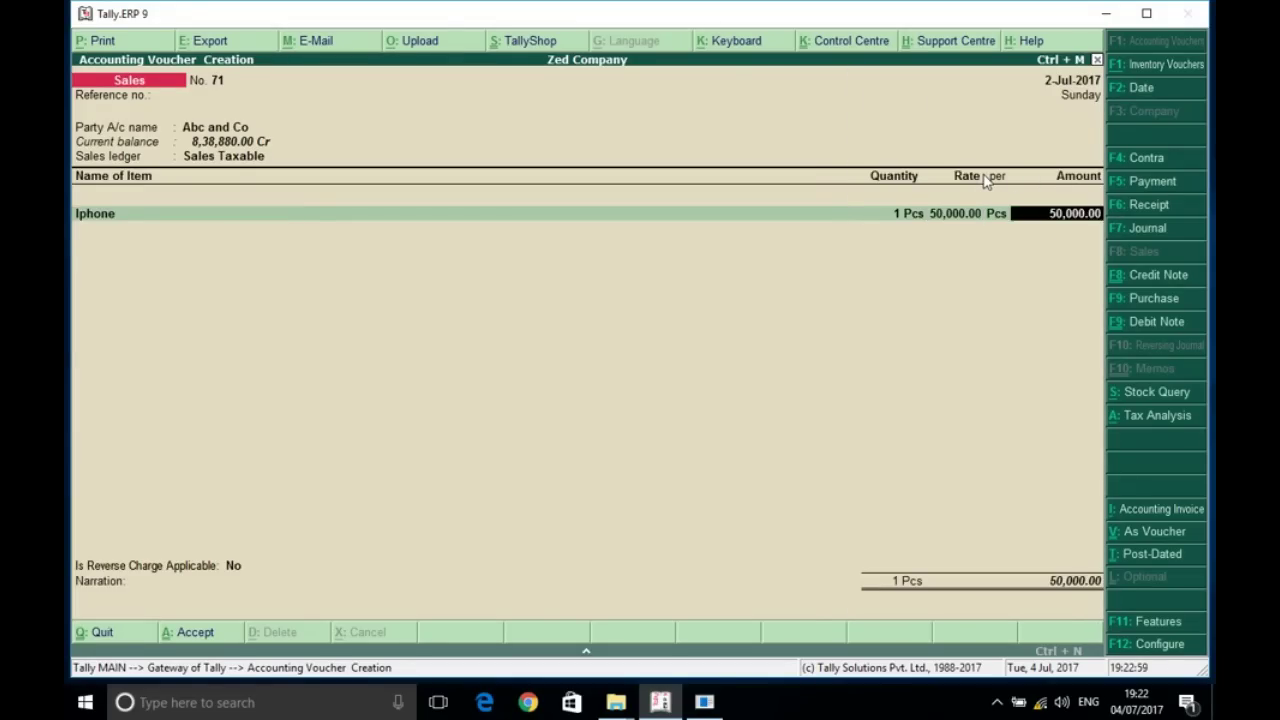
key("Return")
key("Return")
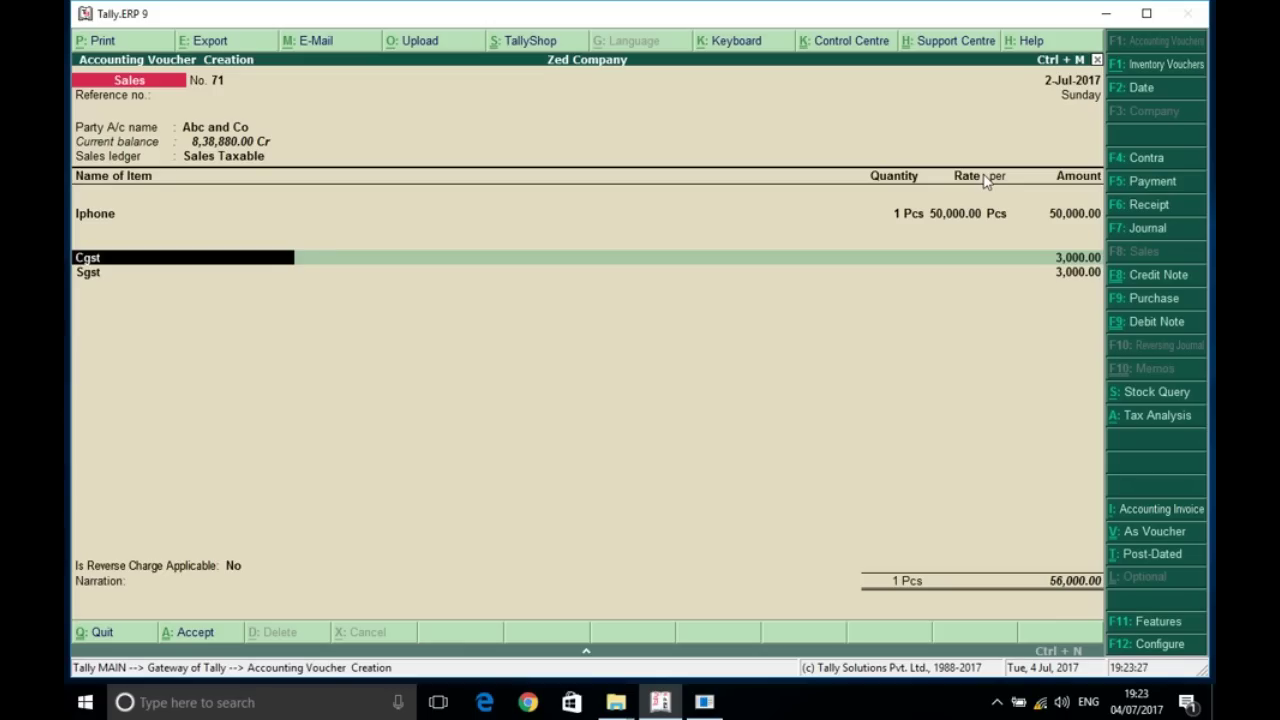
Step: Accept Cgst and Sgst of 3,000 each and save with new bill reference 71 for 56,000
key("Return")
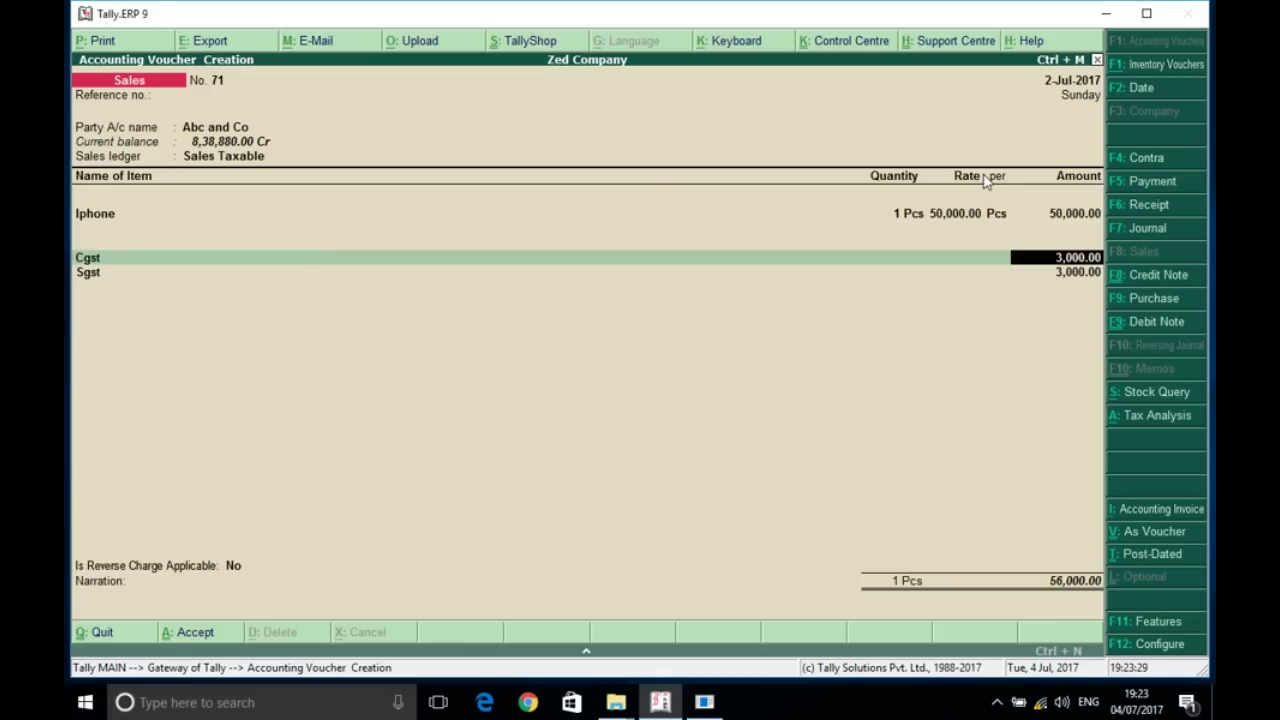
key("Return")
key("Return")
key("Return")
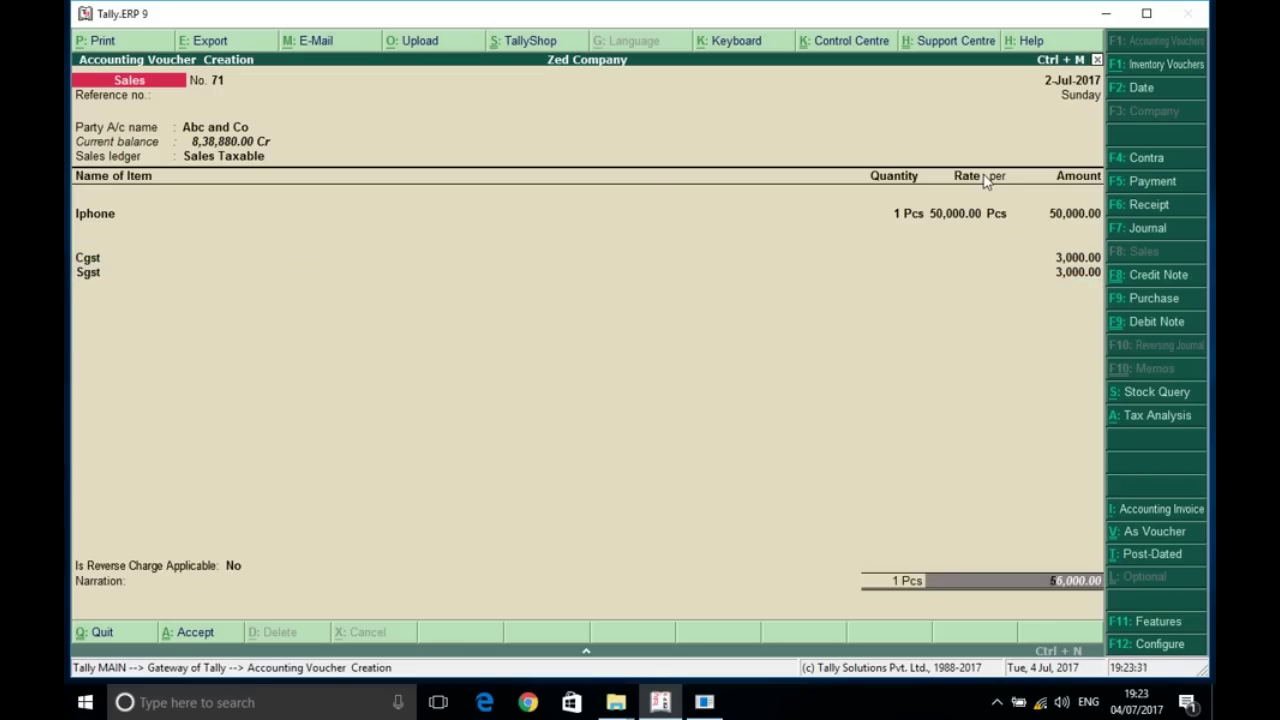
key("Return")
key("Return")
key("Return")
key("Return")
key("Return")
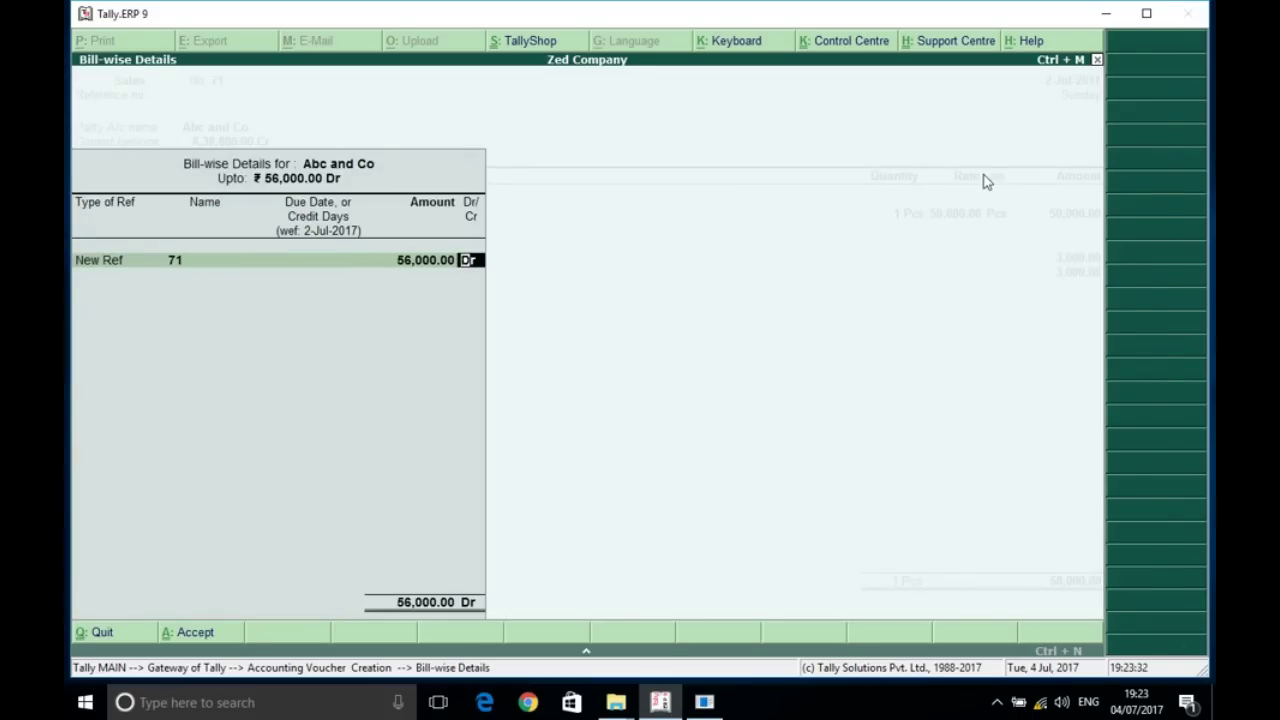
key("Return")
key("Return")
key("Return")
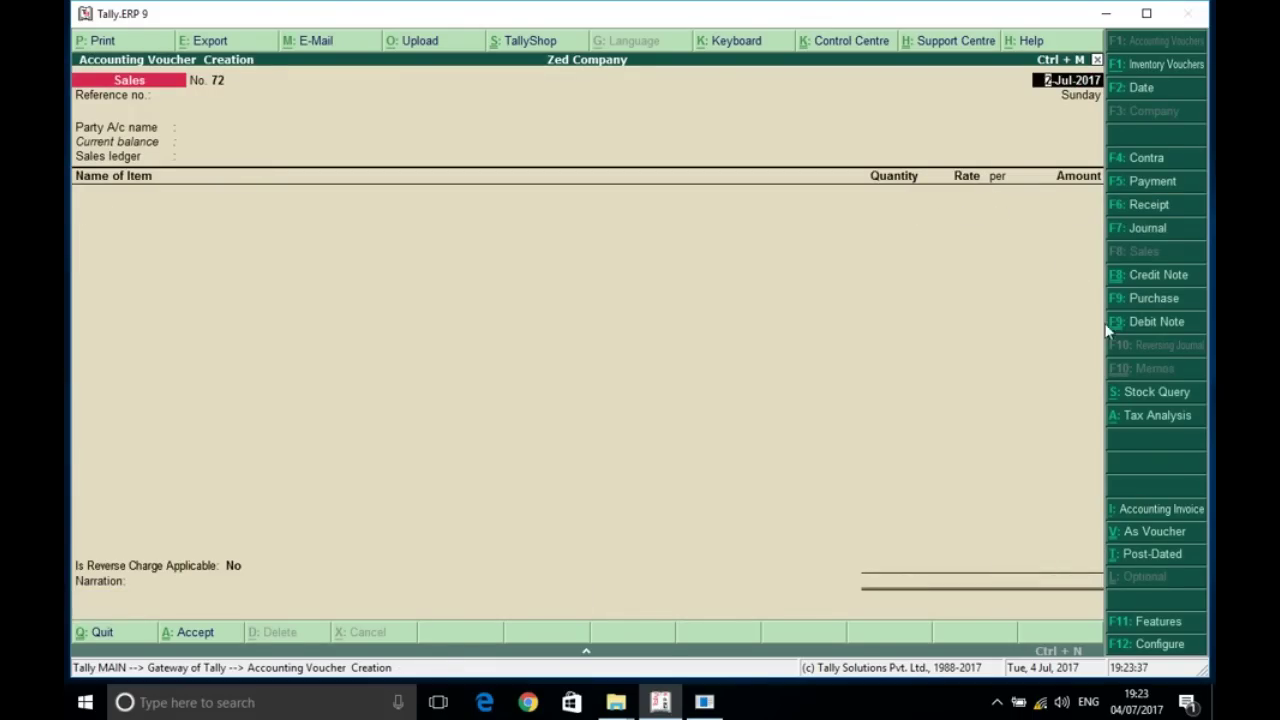
Step: Start a Purchase voucher with invoice 67676 from Aggarwal Industries on the Inter State 1 ledger
left_click(1150, 298)
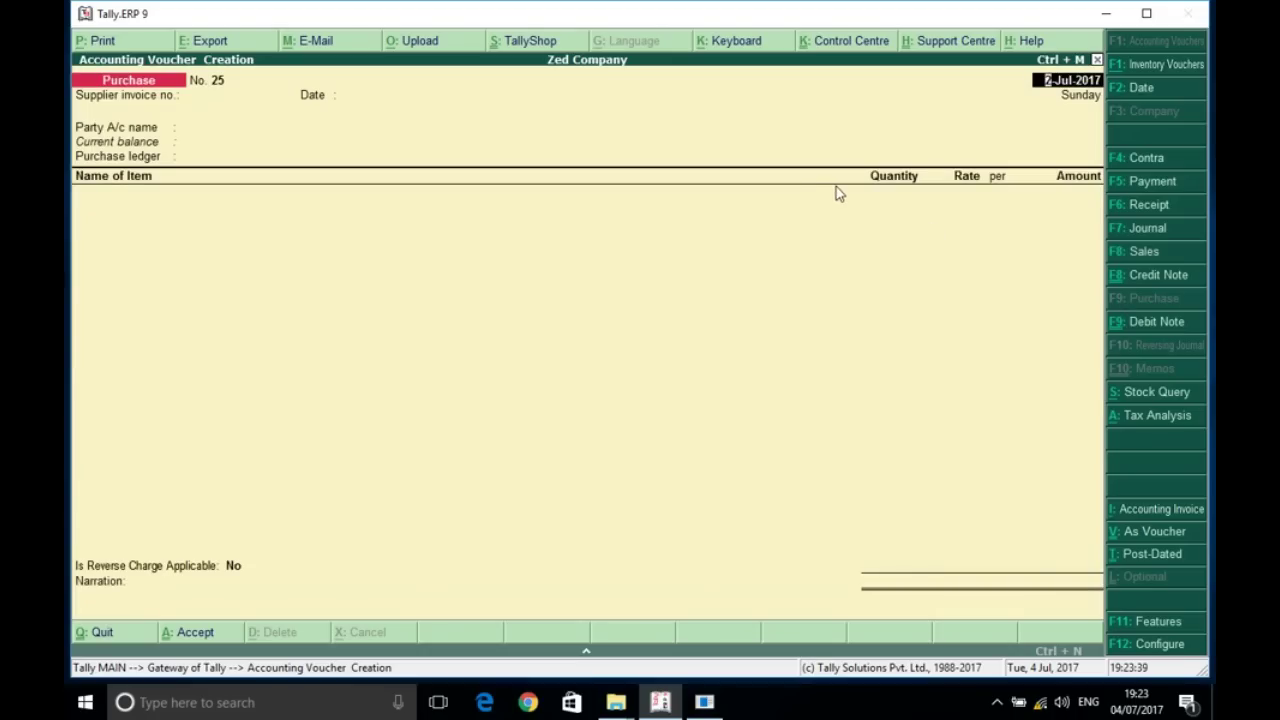
key("Return")
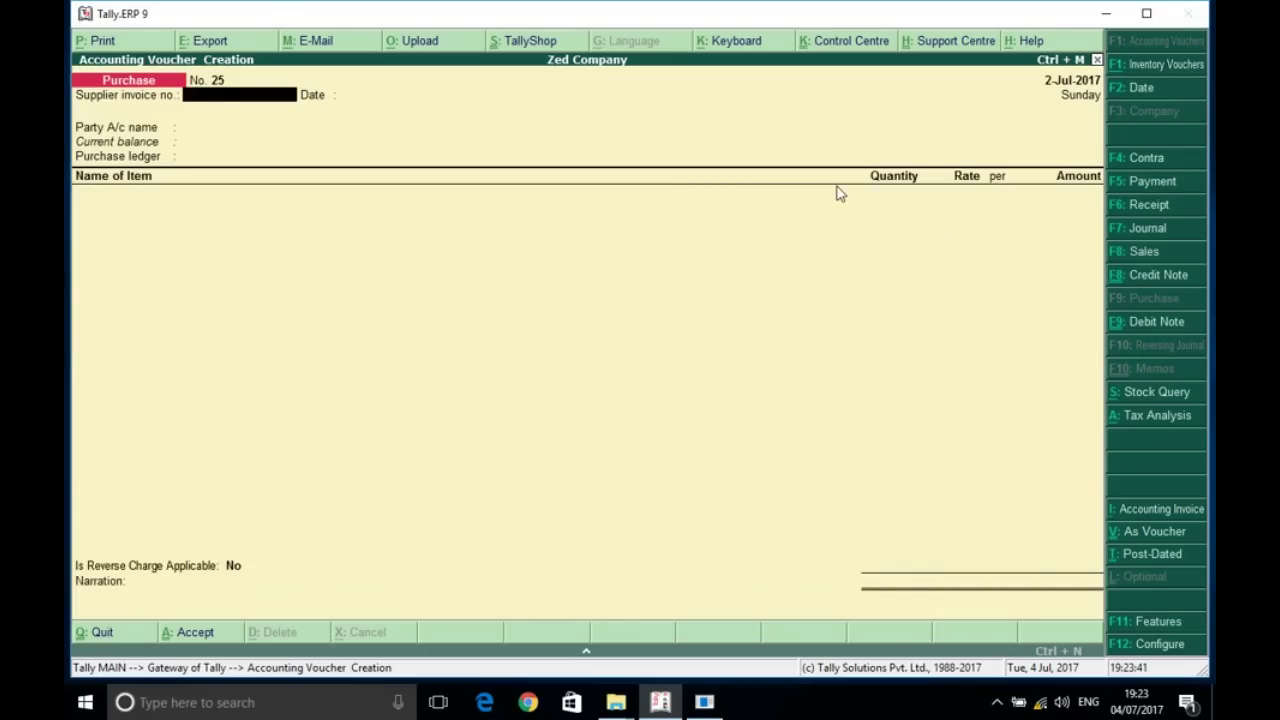
type("67676")
key("Return")
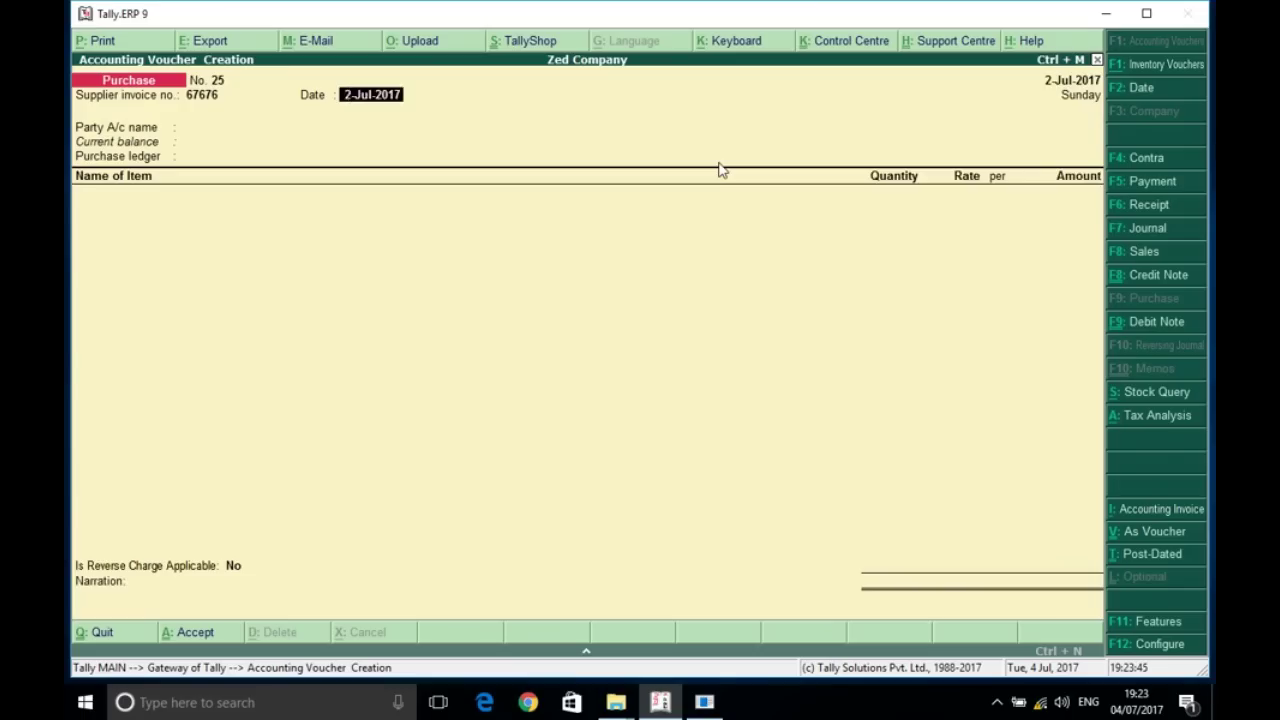
key("Return")
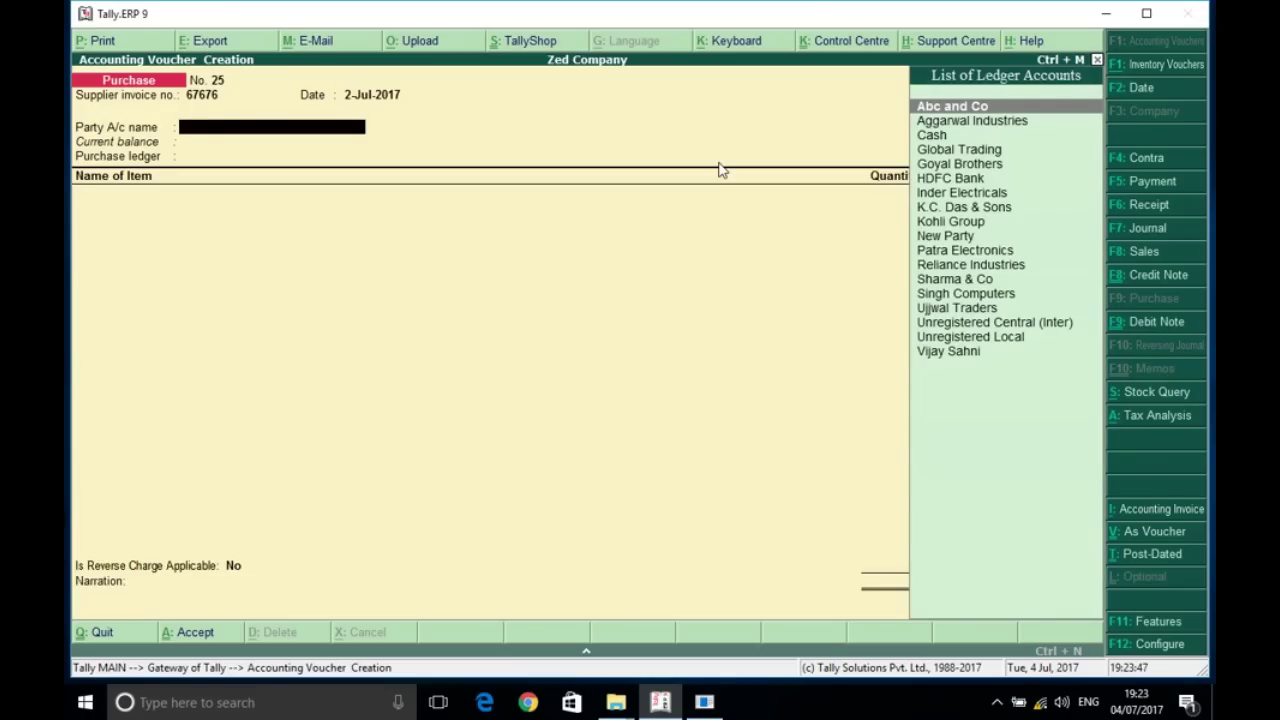
key("Down")
key("Return")
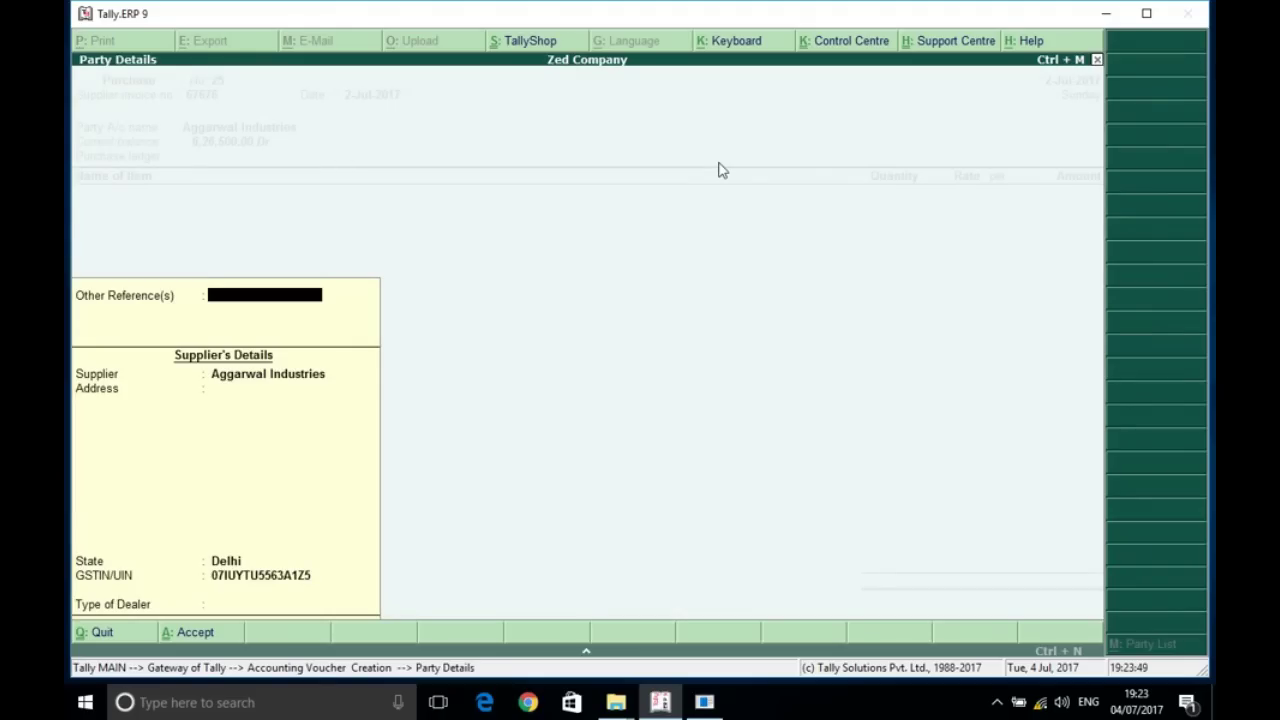
key("Return")
key("Return")
key("Return")
key("Return")
key("Return")
key("Return")
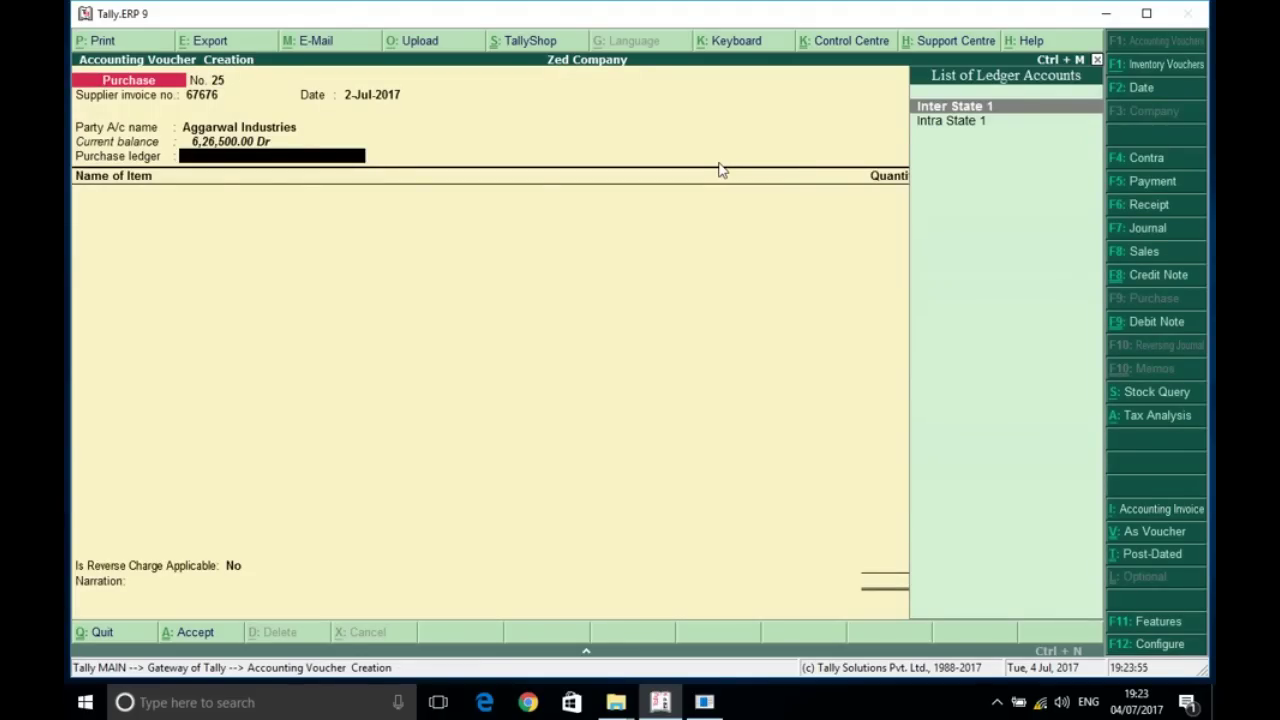
key("Return")
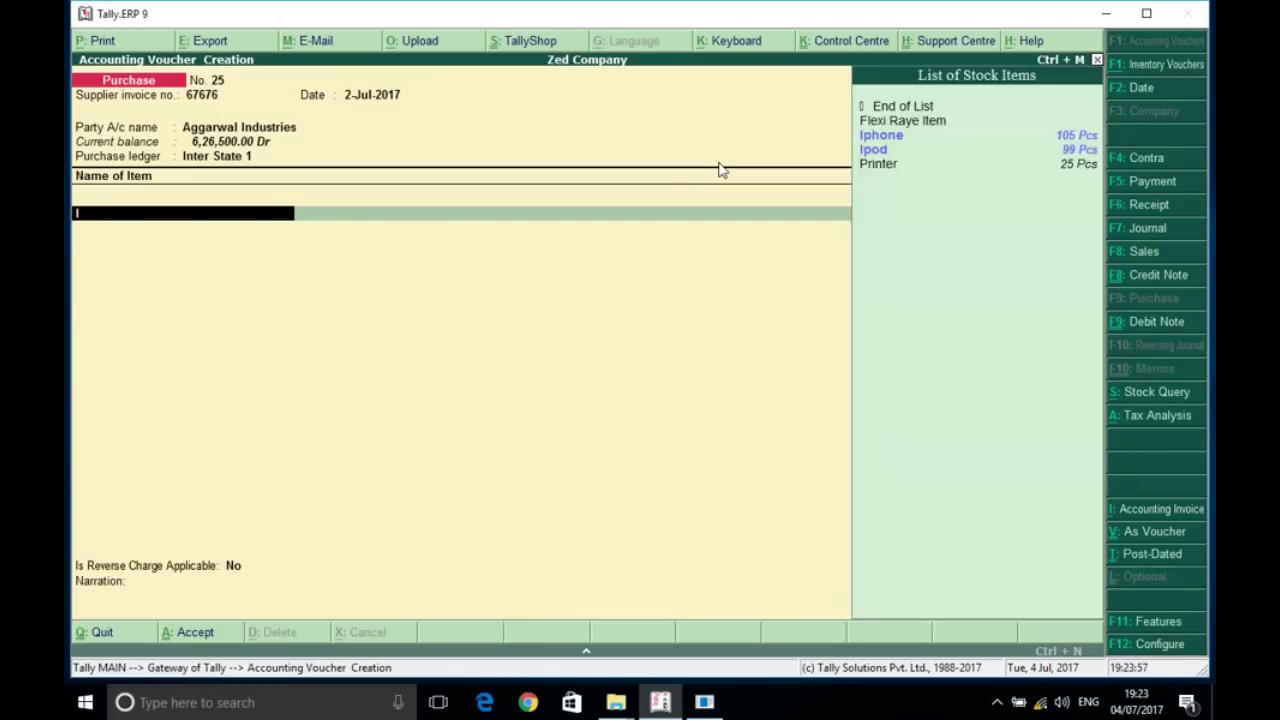
Step: Add one Iphone at 50,000, then discard the unsaved purchase voucher
type("Ip")
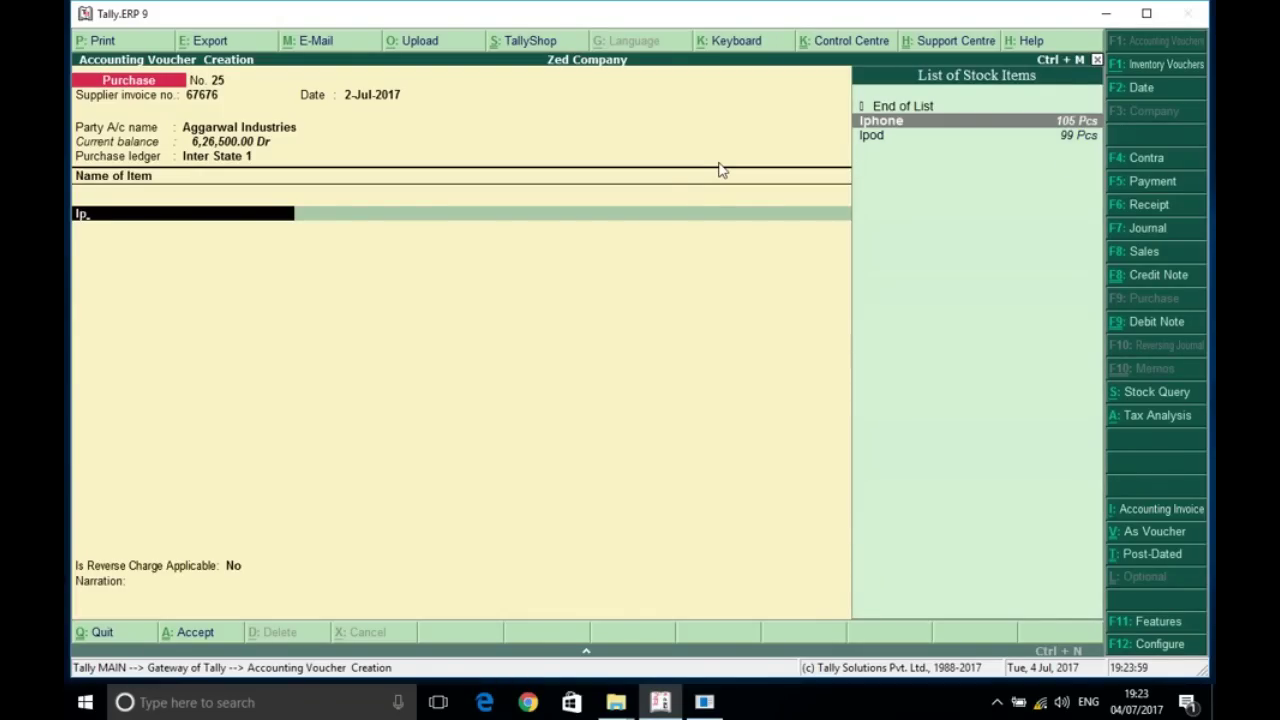
key("Return")
type("1")
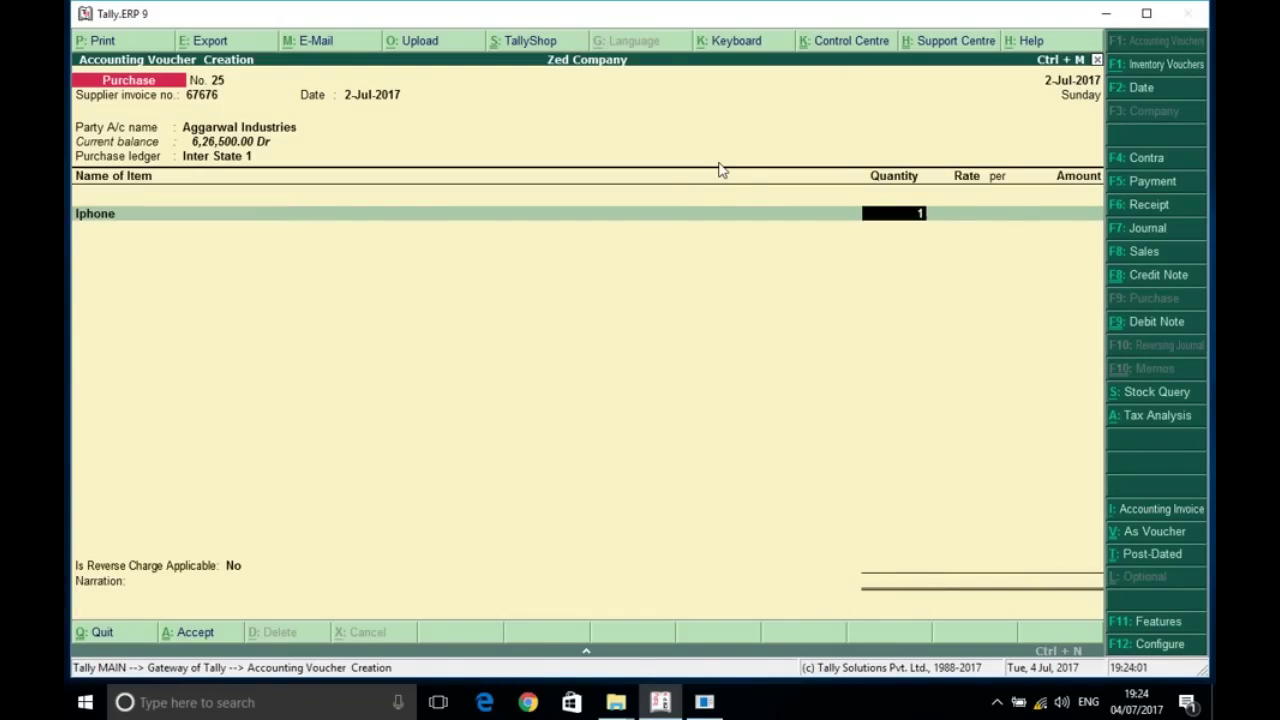
key("Return")
key("Return")
key("Return")
key("Return")
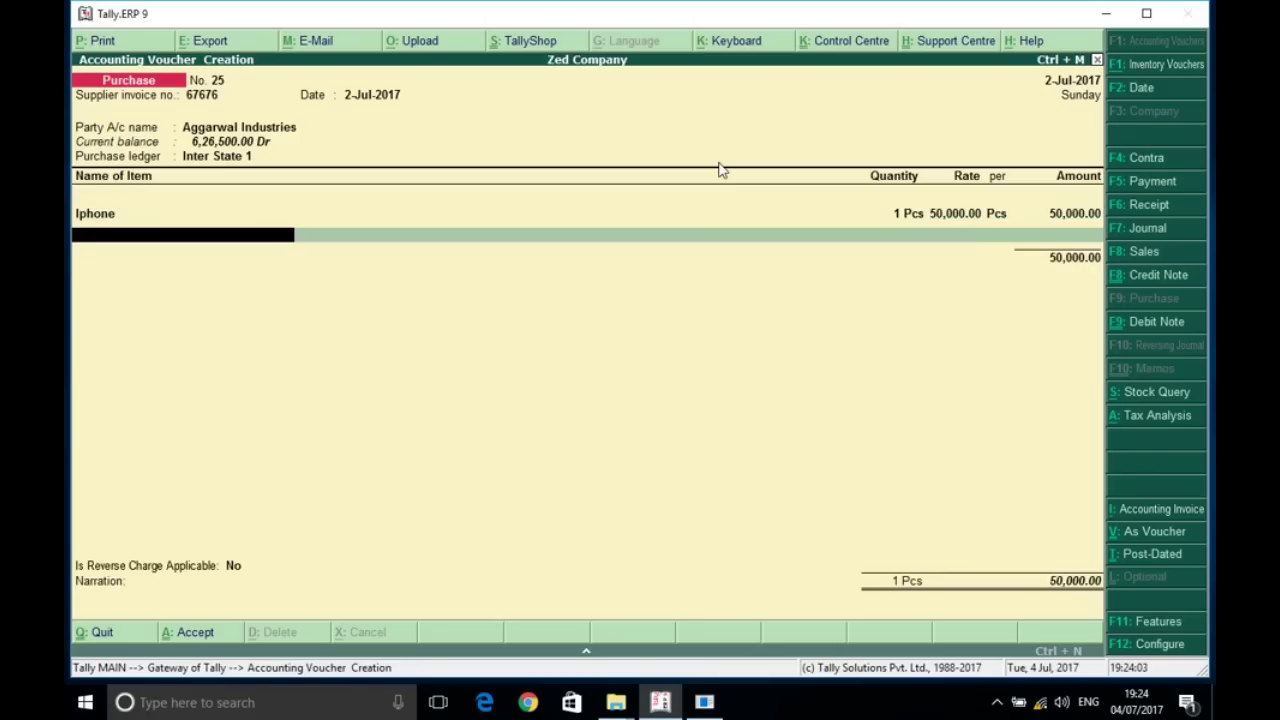
key("Return")
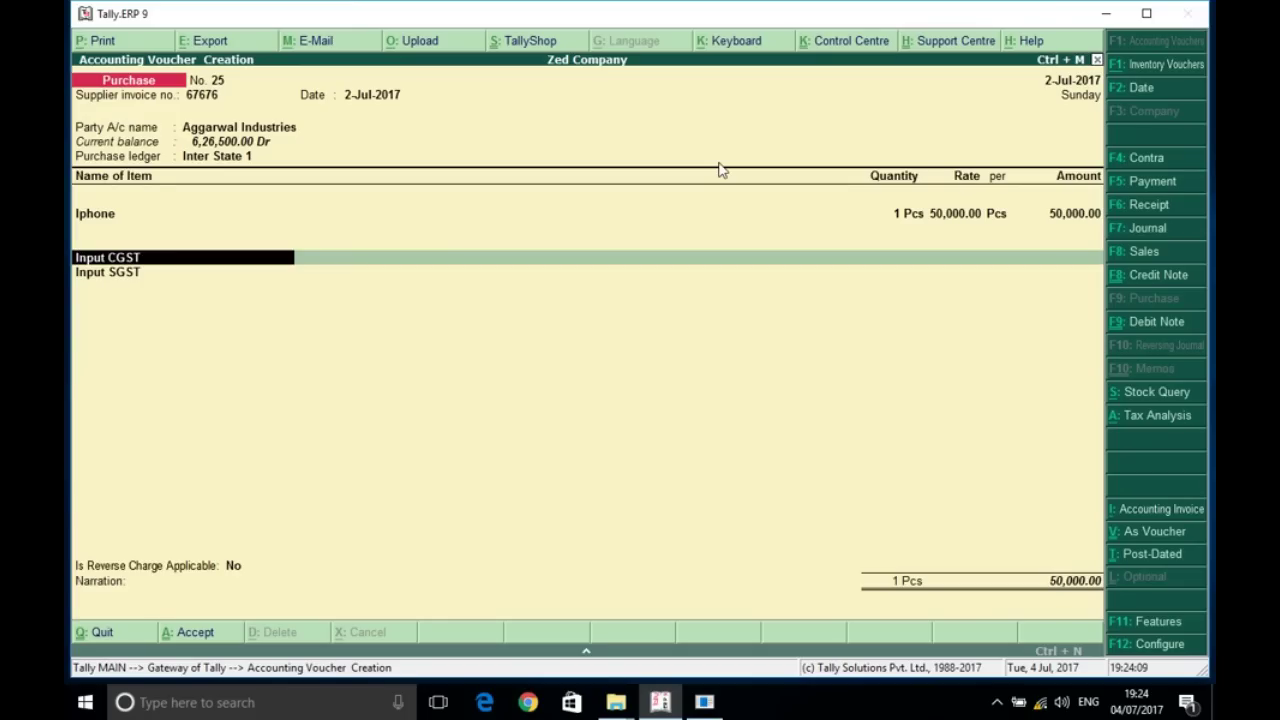
key("BackSpace")
key("Escape")
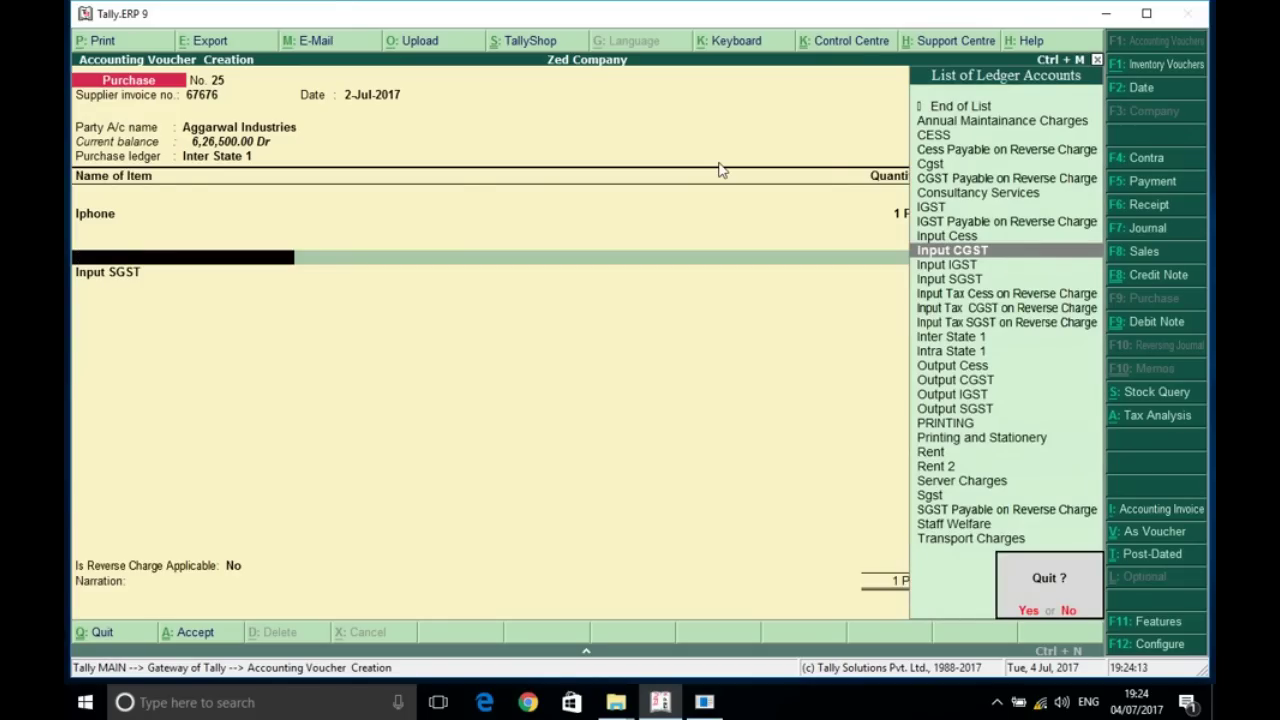
key("Return")
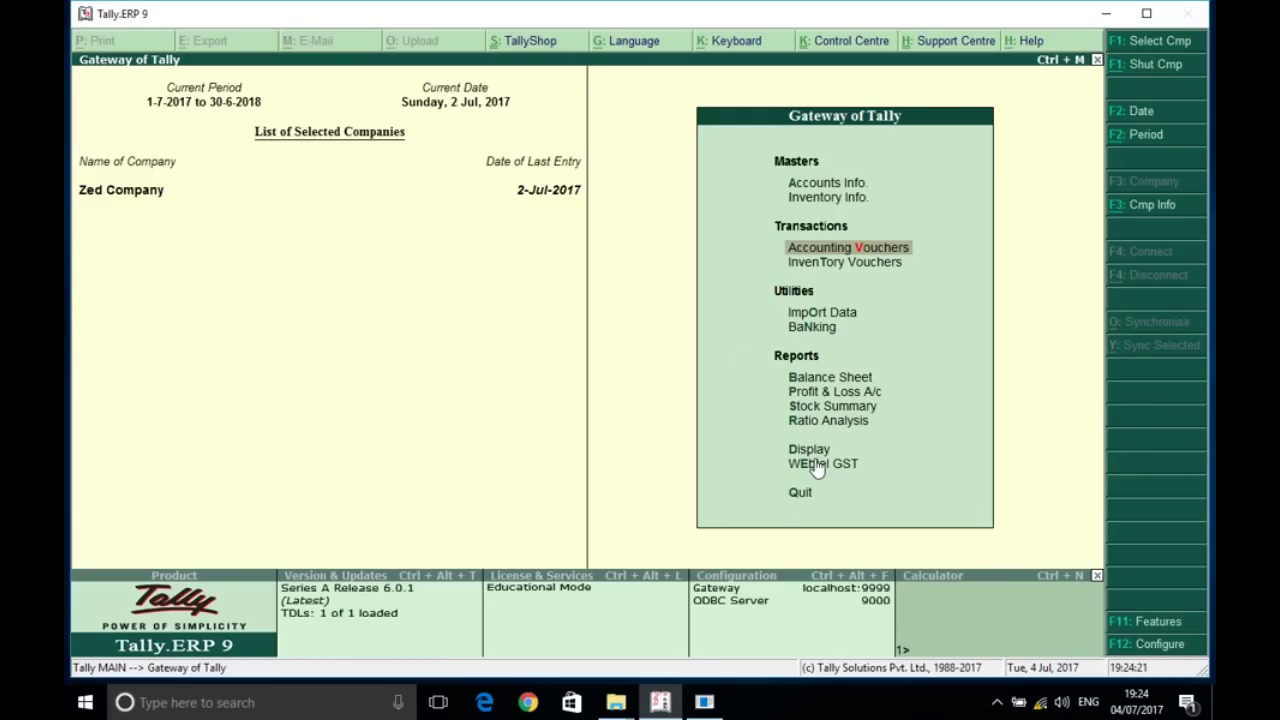
Step: Open the bulk Update Party GSTIN grid from the Webtel GST utilities
key("Down")
key("Down")
key("Down")
key("Down")
key("Down")
key("Down")
key("Down")
key("Down")
key("Down")
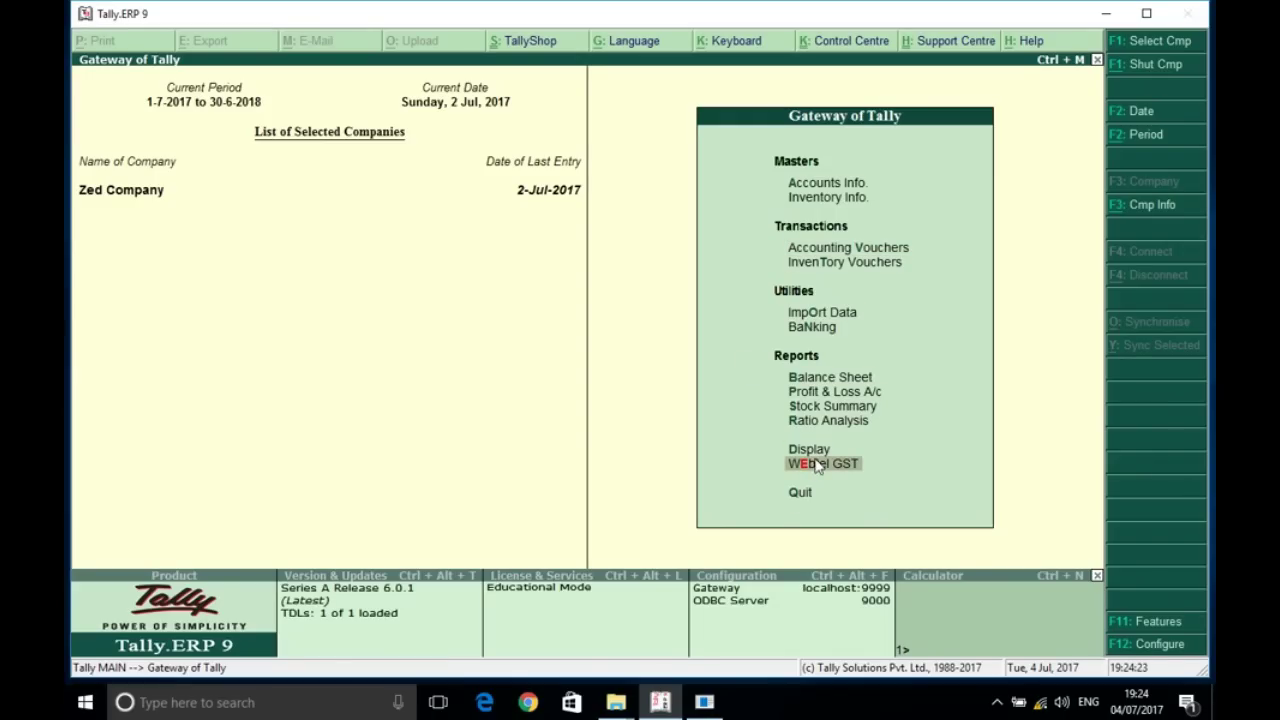
key("Return")
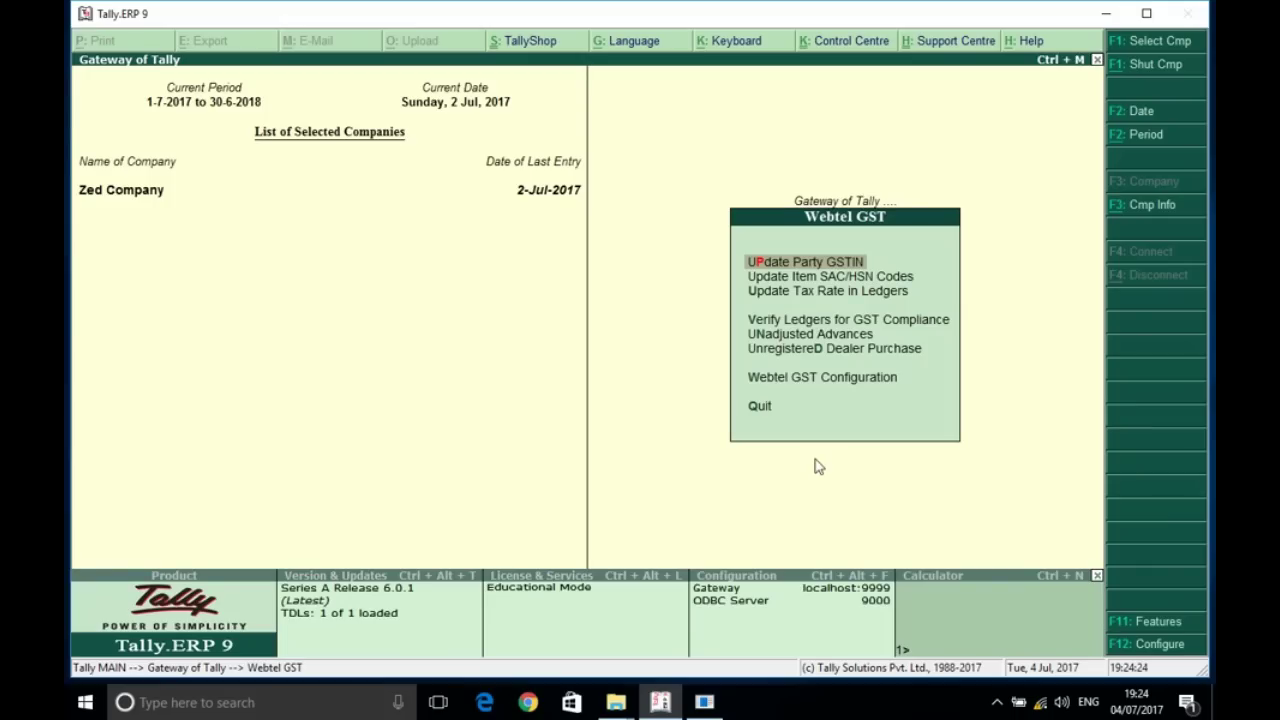
left_click(815, 265)
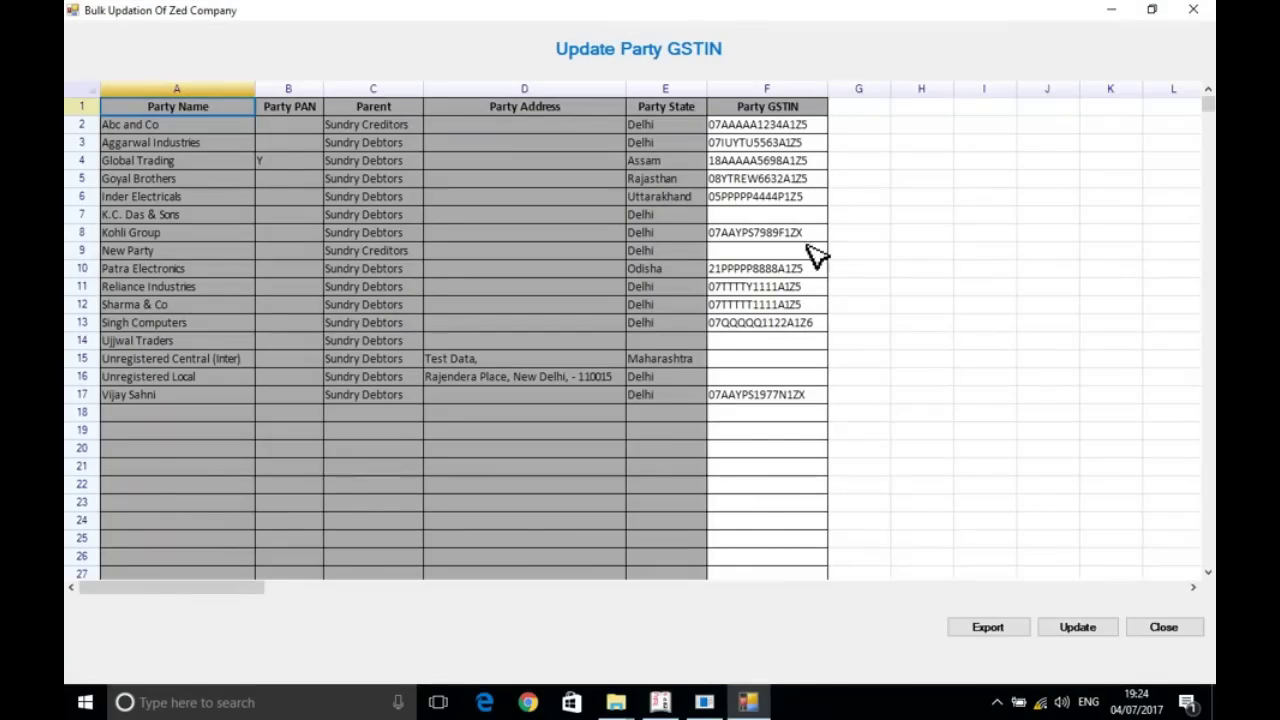
left_click(785, 215)
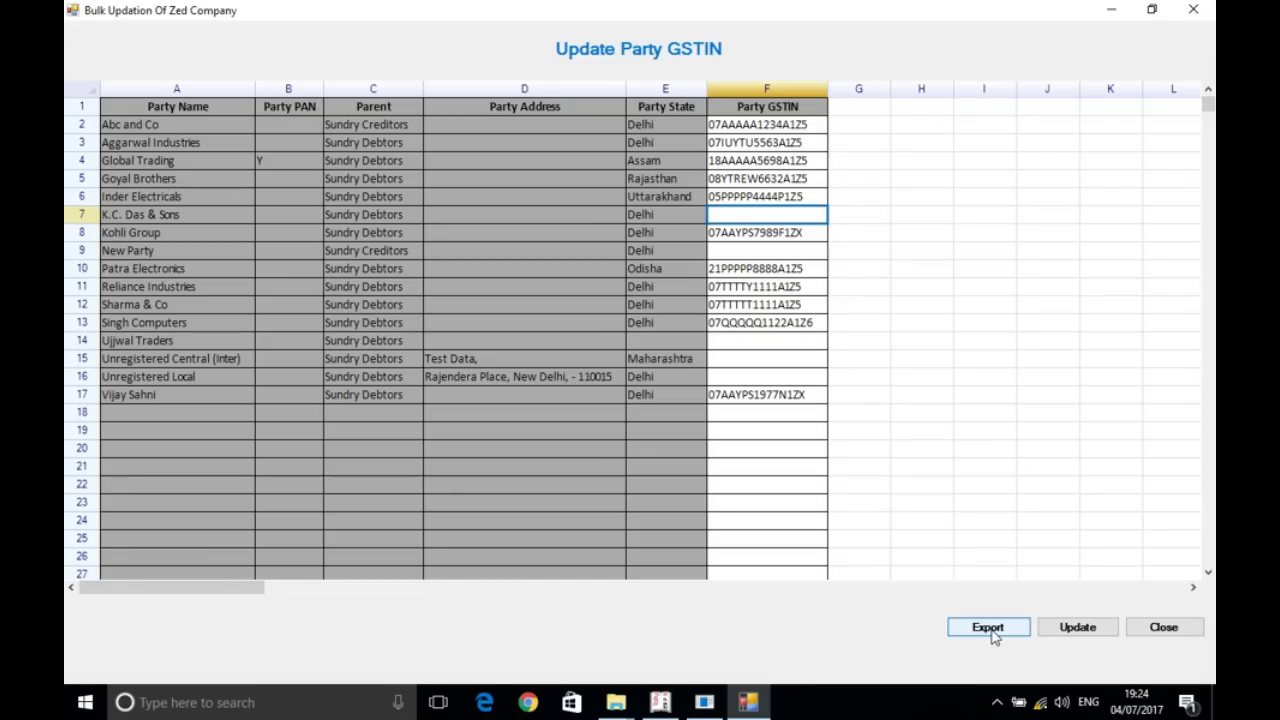
Step: Enter the party's GSTIN for Unregistered Local, apply the update to 16 ledgers, and close the grid
left_click(762, 396)
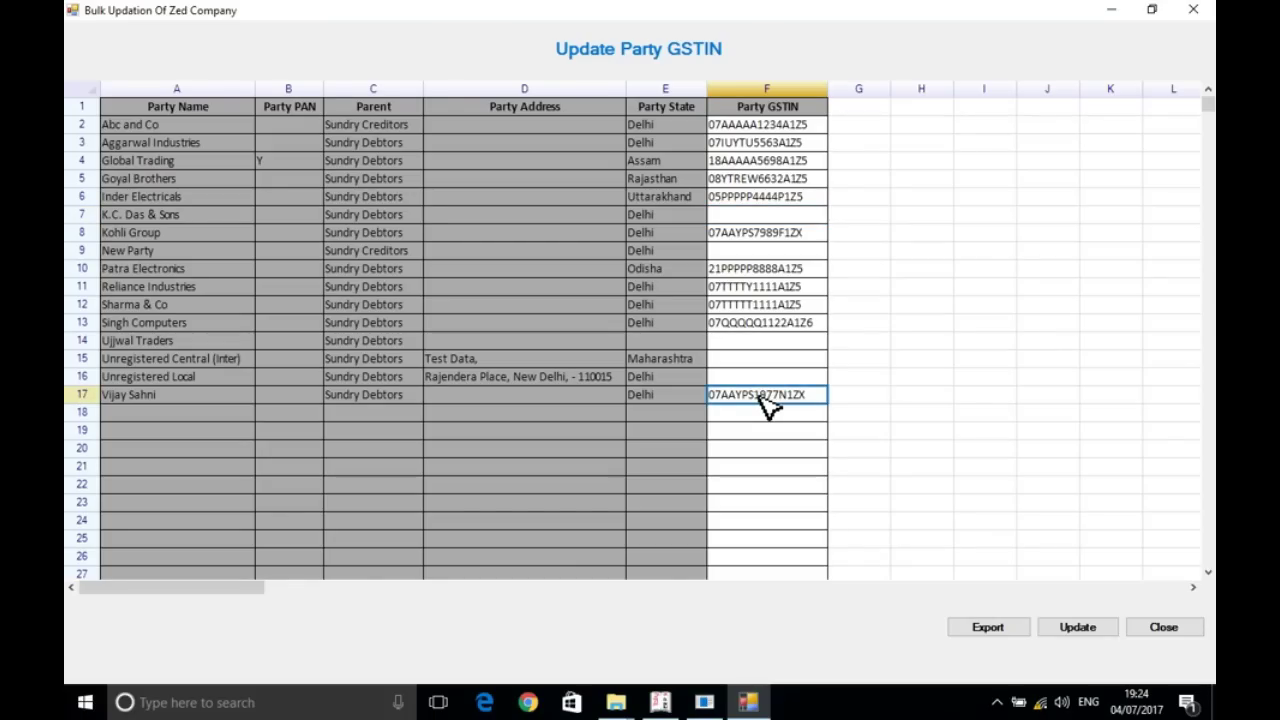
left_click(760, 384)
type("0")
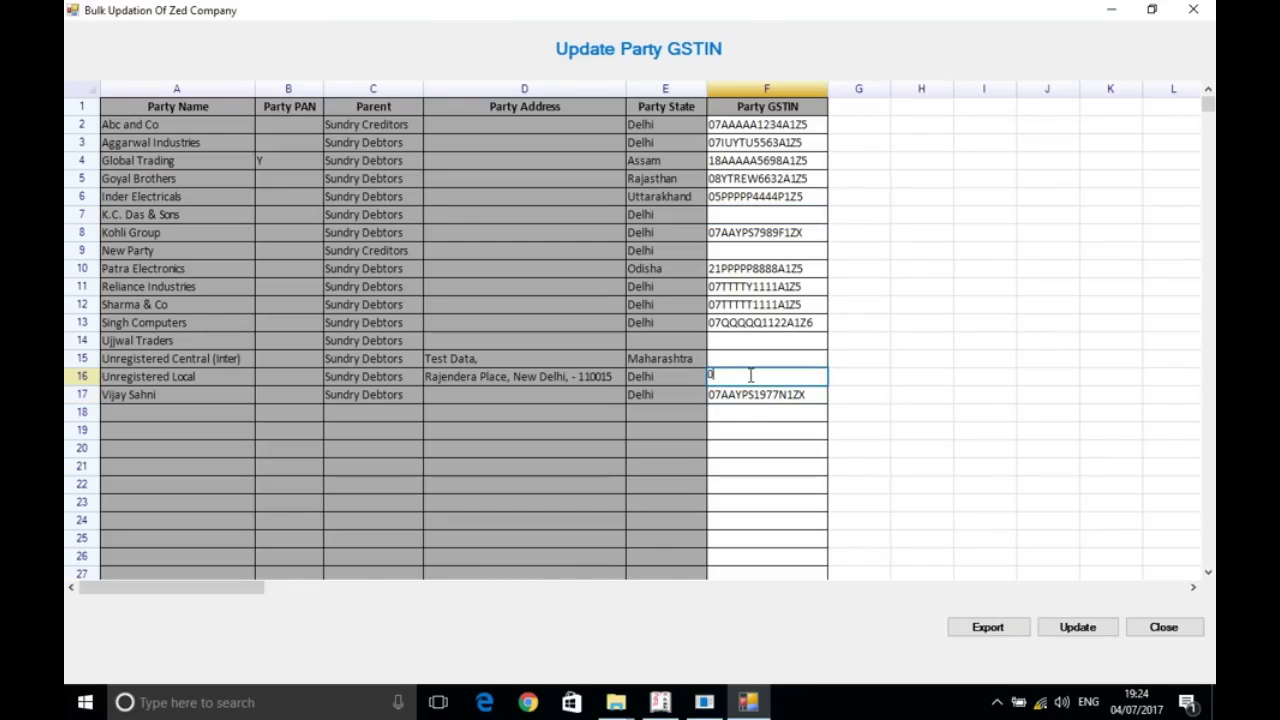
type("7AA")
key("BackSpace")
key("BackSpace")
type("AAYPS1988")
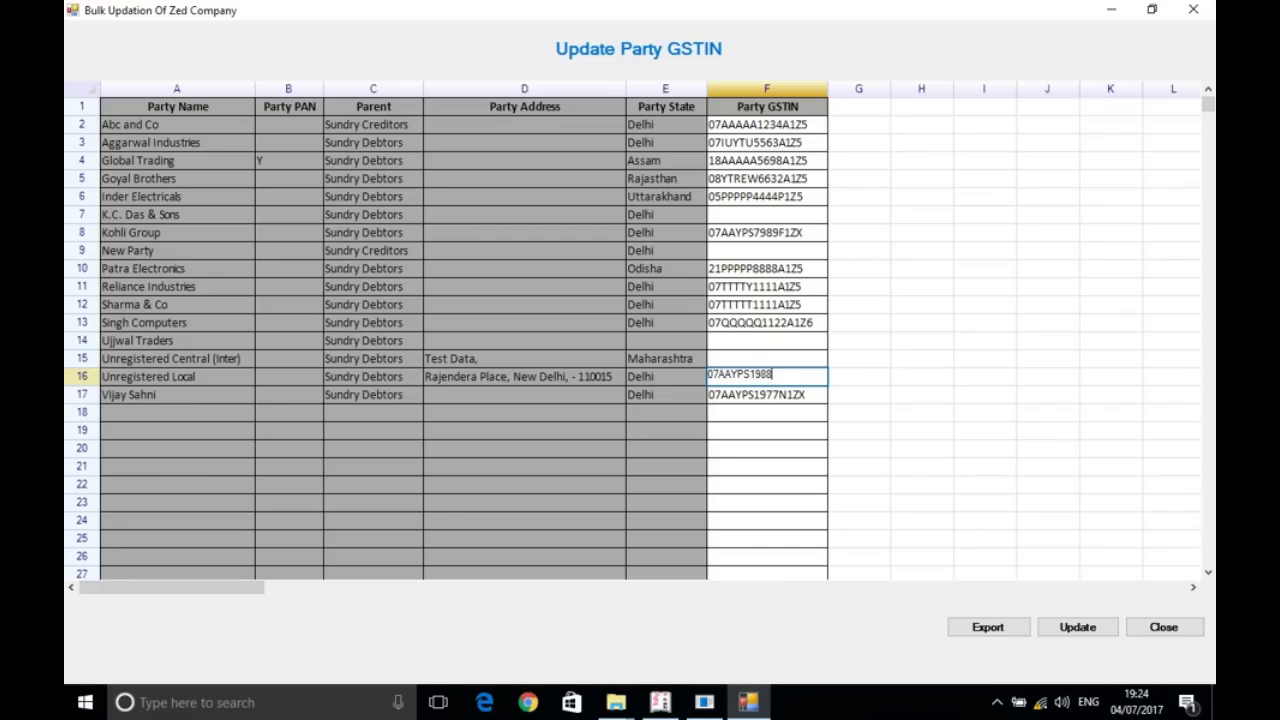
type("F1ZX")
left_click(1079, 640)
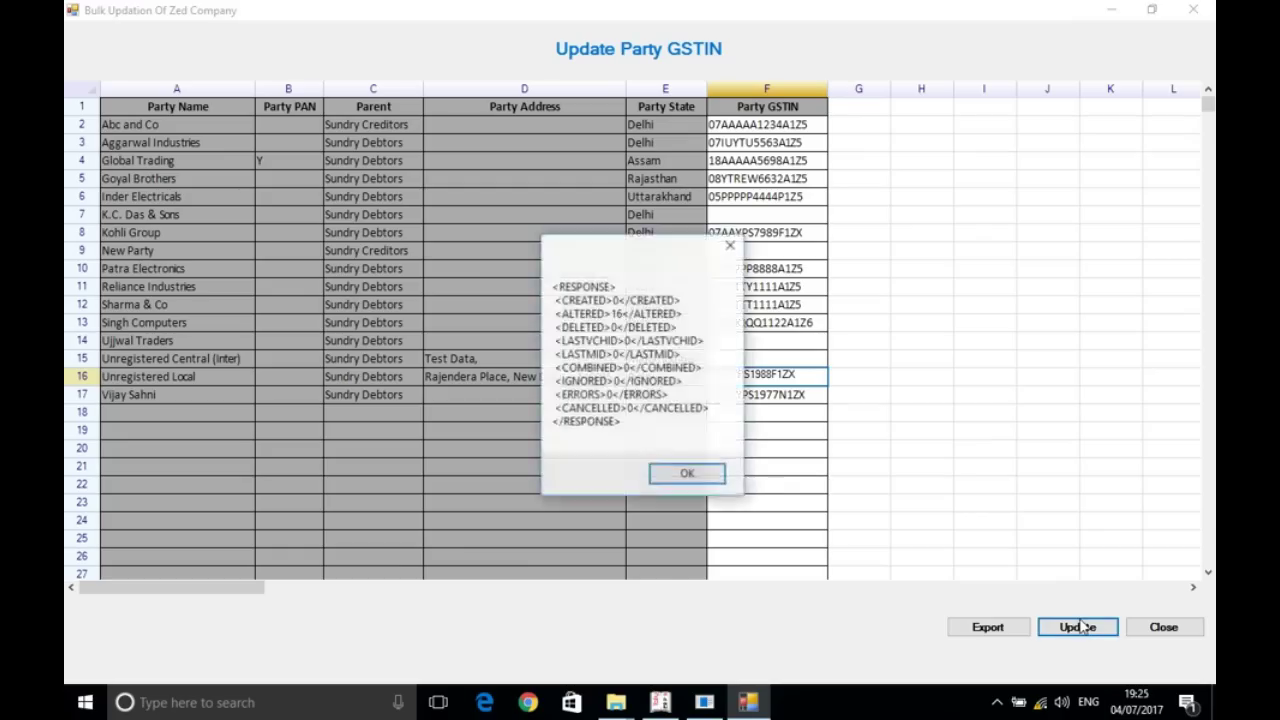
left_click(686, 475)
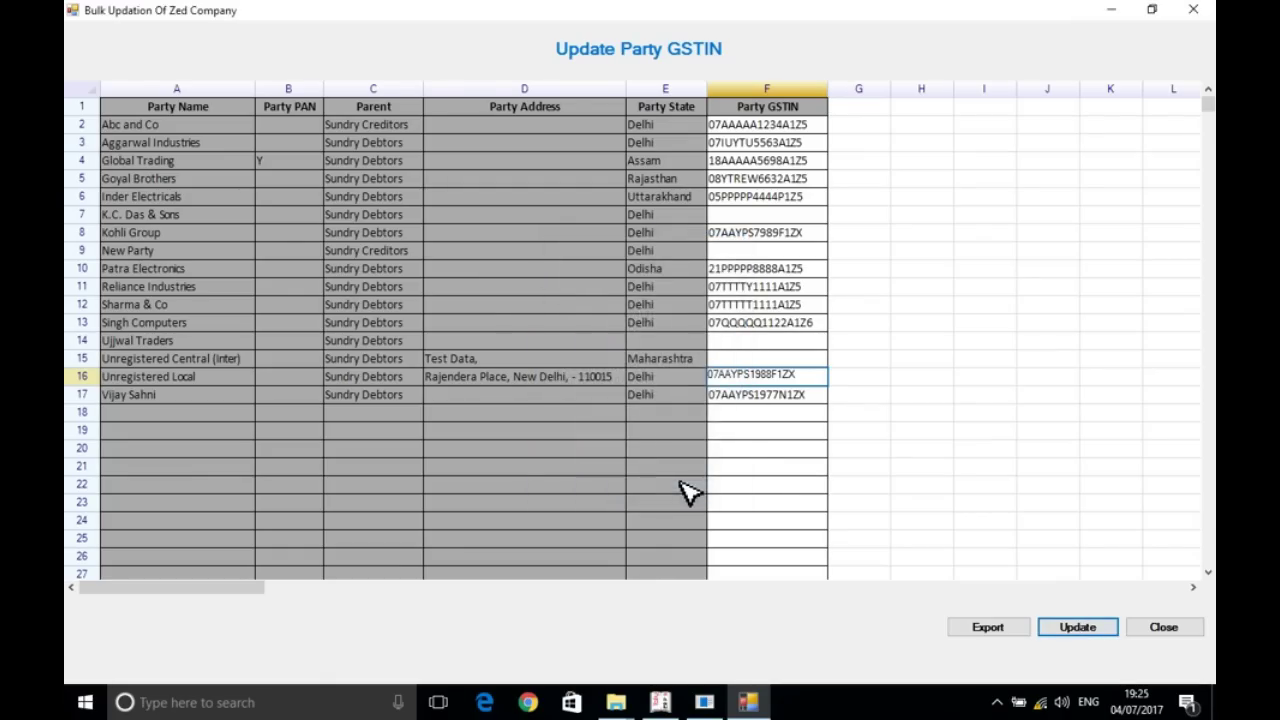
left_click(1163, 628)
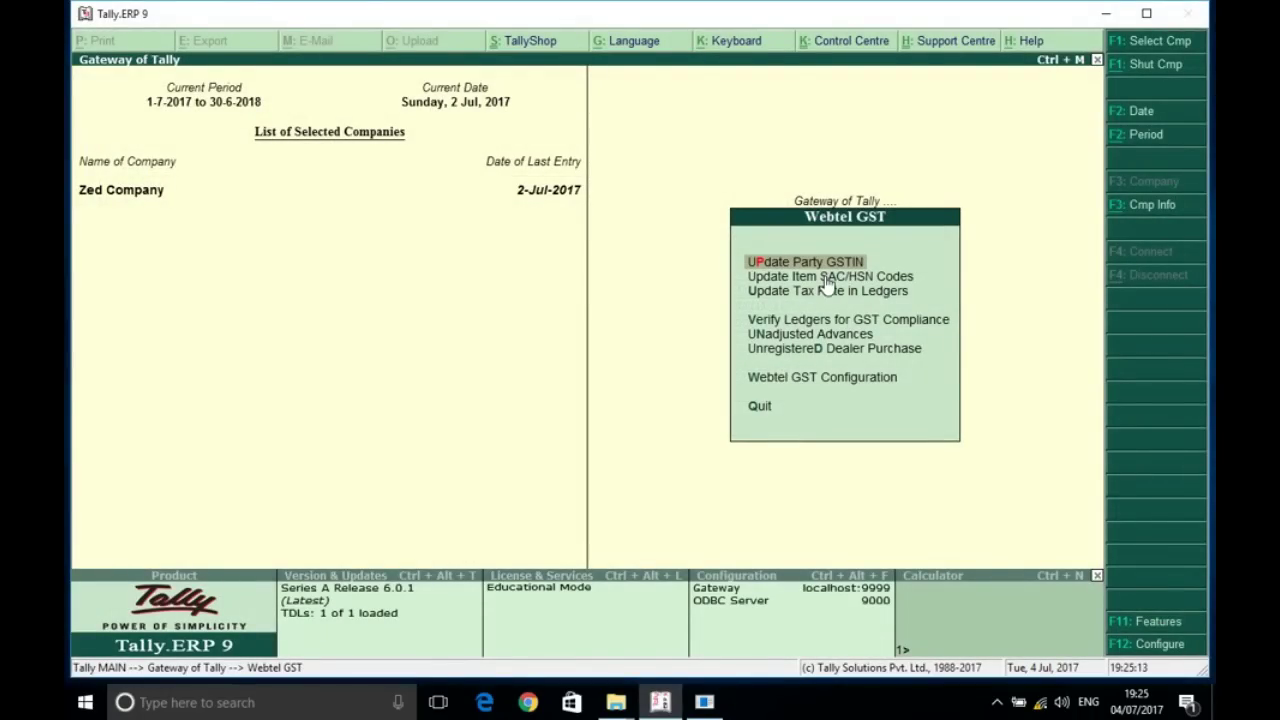
key("Down")
key("Return")
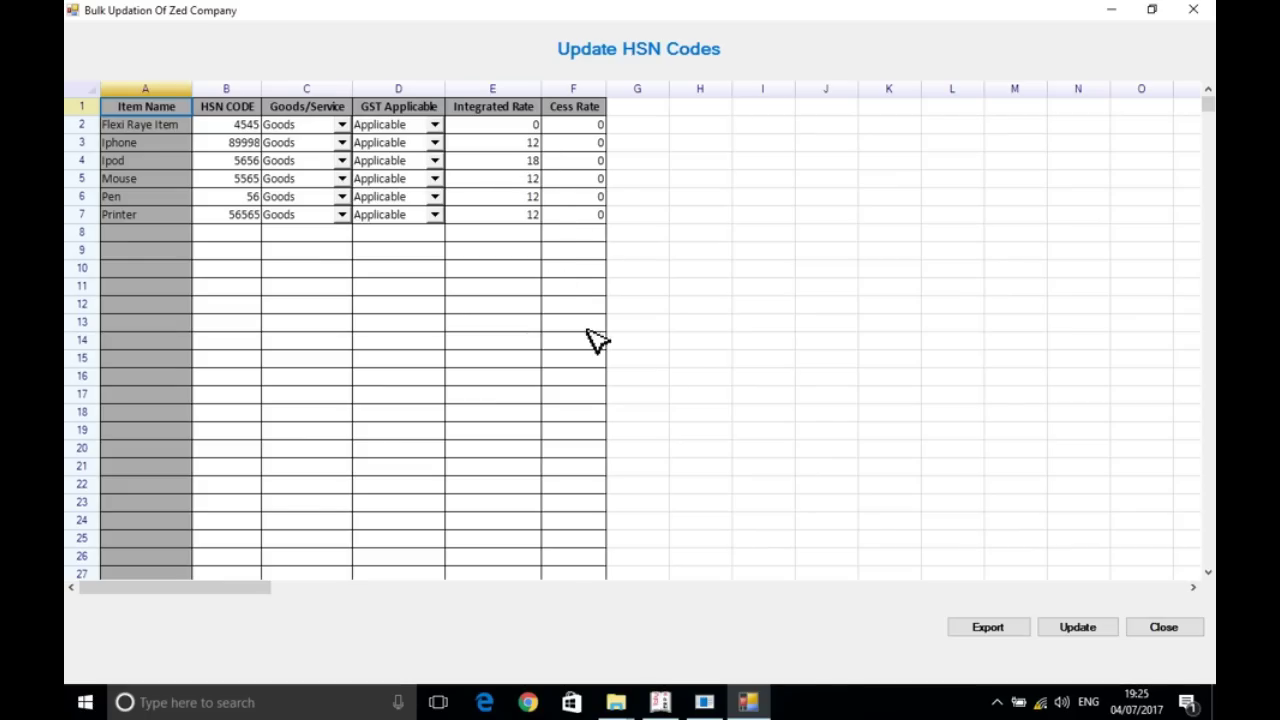
left_click(1182, 632)
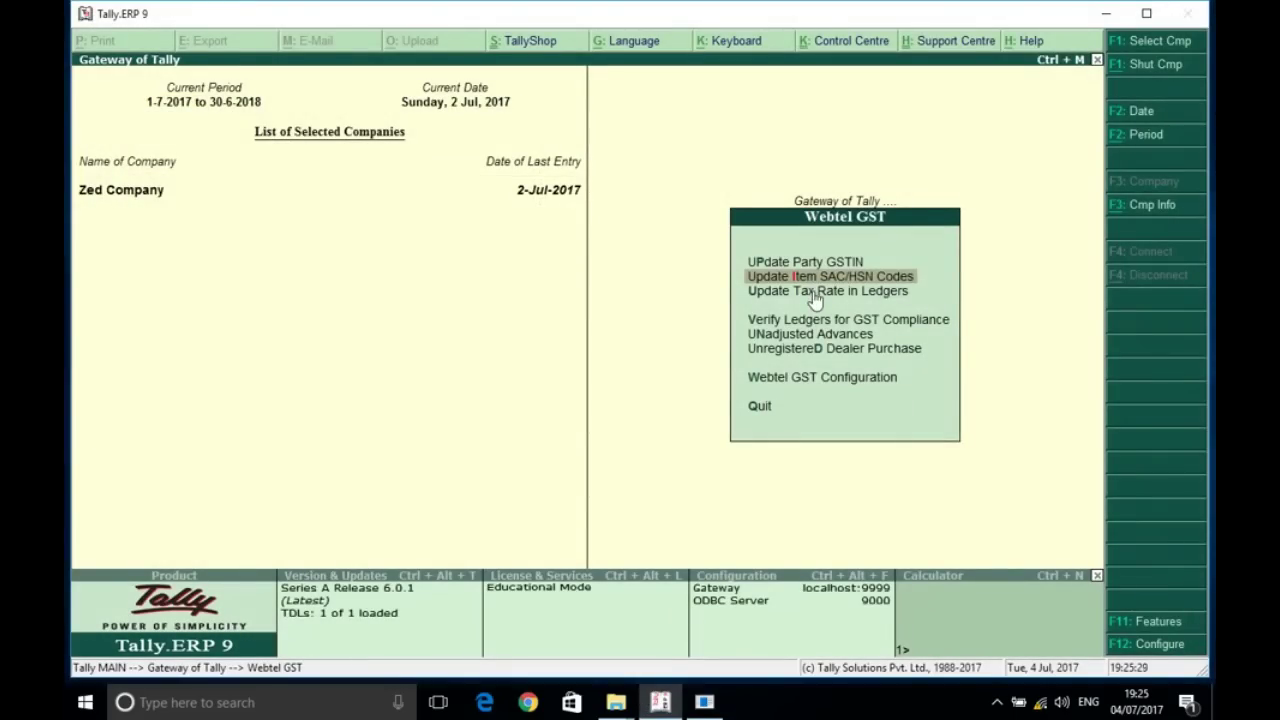
key("Down")
key("Return")
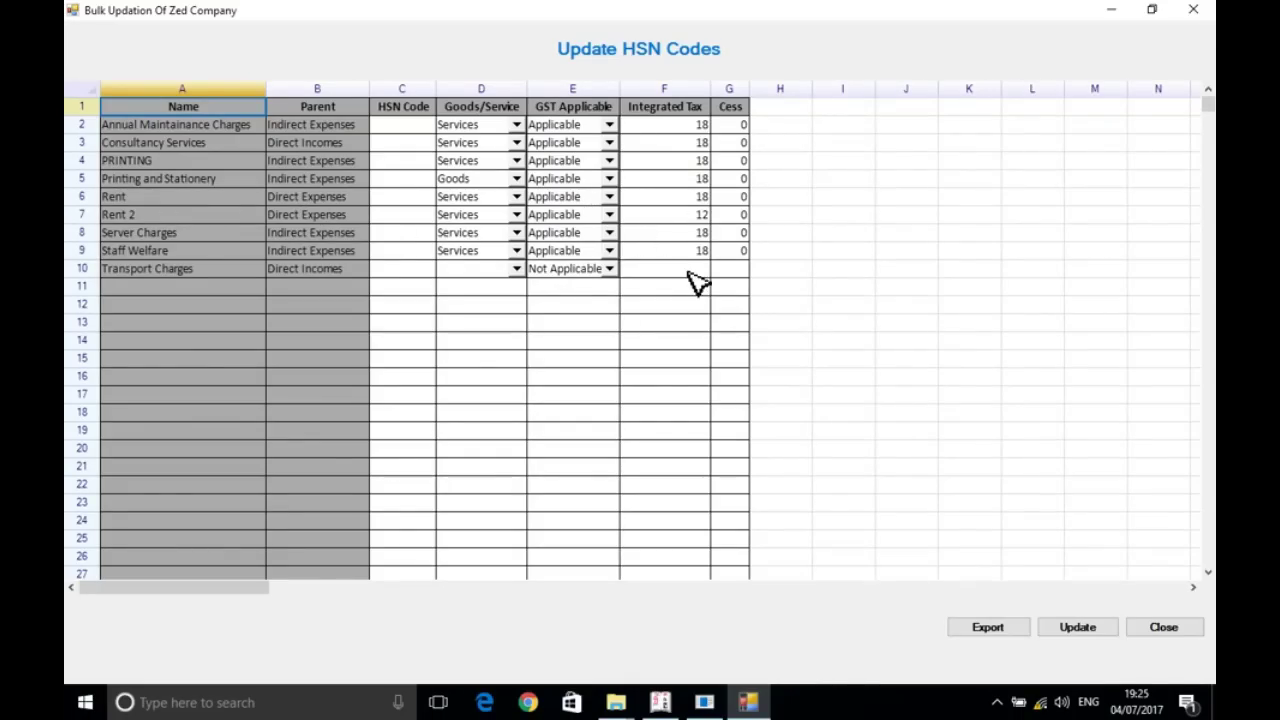
left_click(1172, 634)
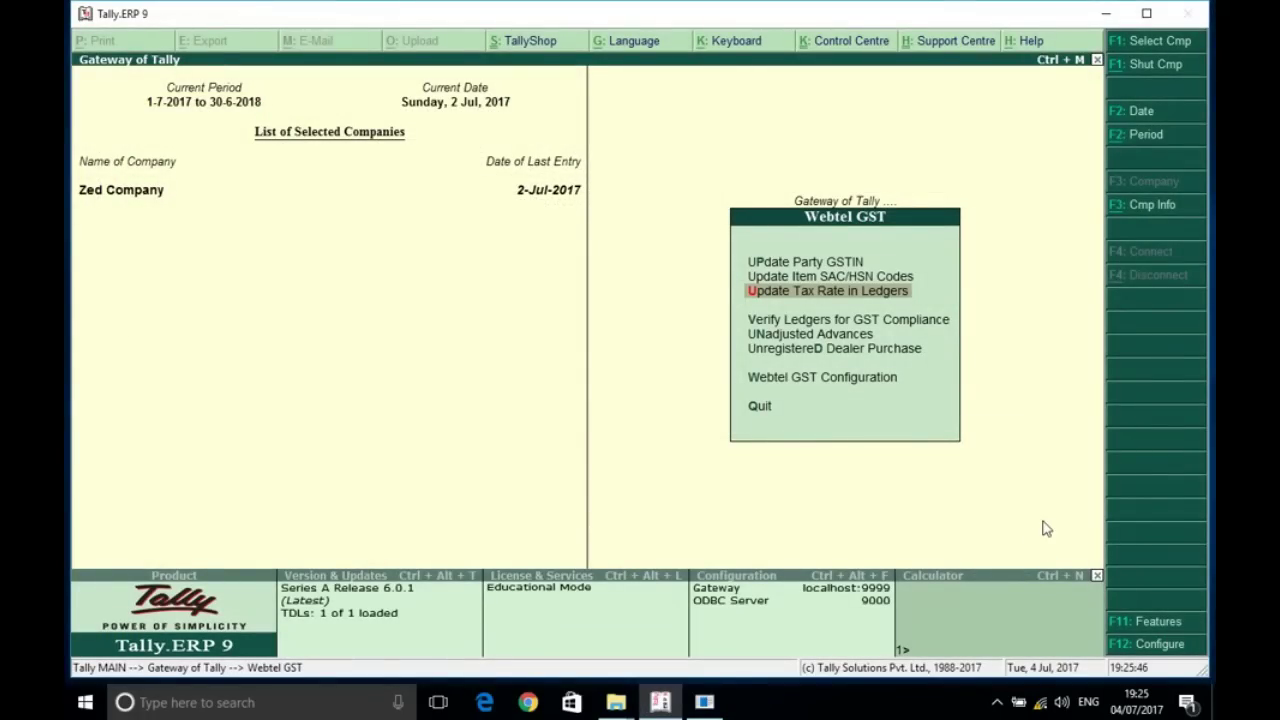
key("Down")
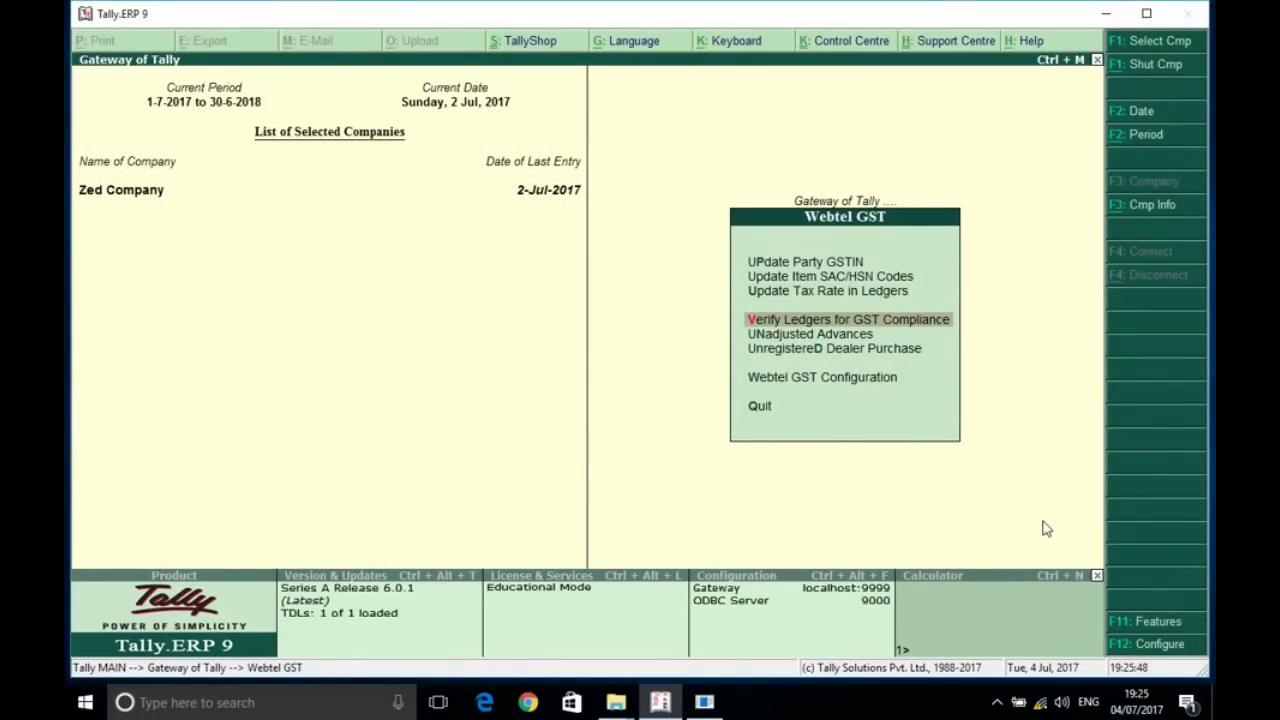
key("Return")
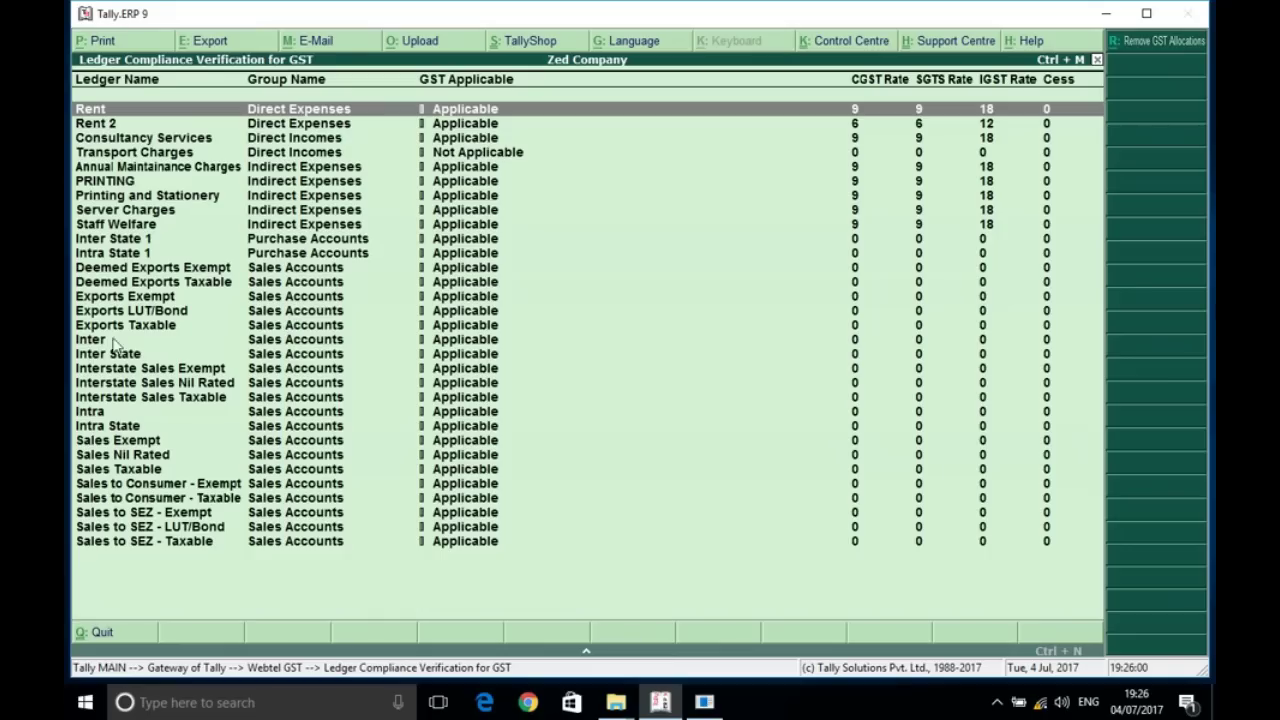
left_click(145, 470)
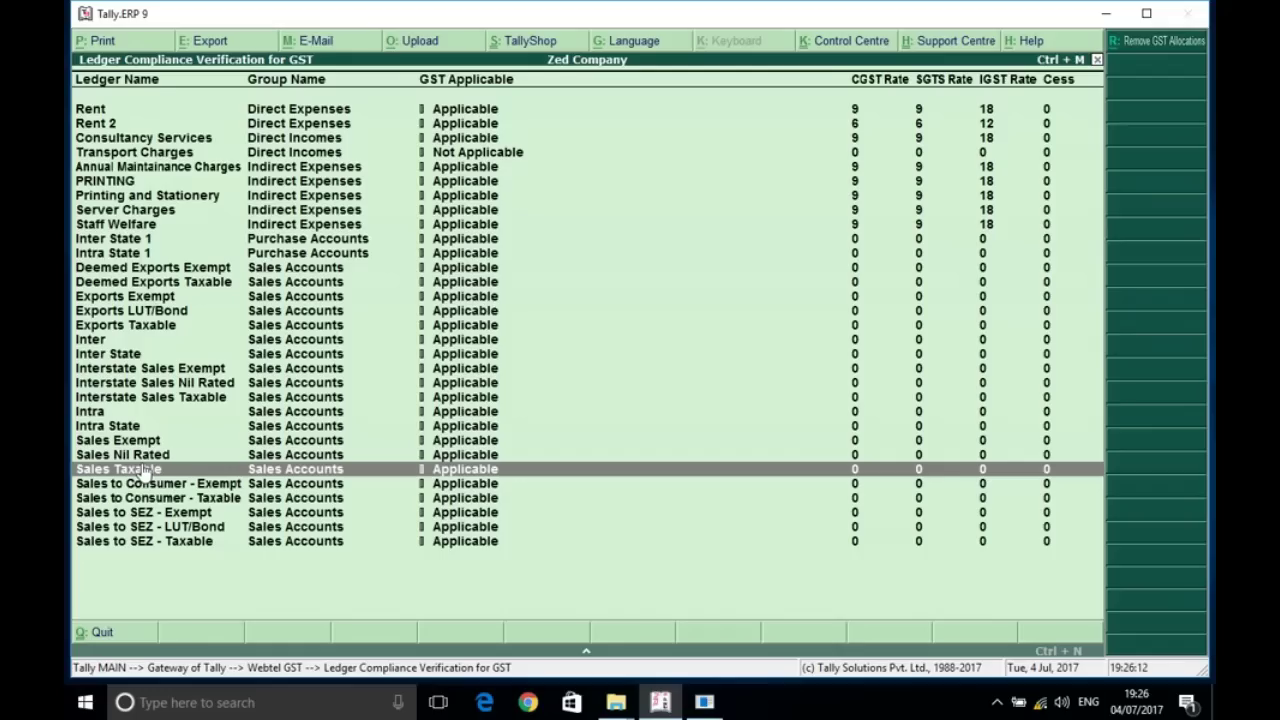
key("Up")
key("Up")
key("Up")
key("Up")
key("Up")
key("Up")
key("Up")
key("Up")
key("Up")
key("Up")
key("Up")
key("Up")
key("Up")
key("Up")
key("Up")
key("Up")
key("Up")
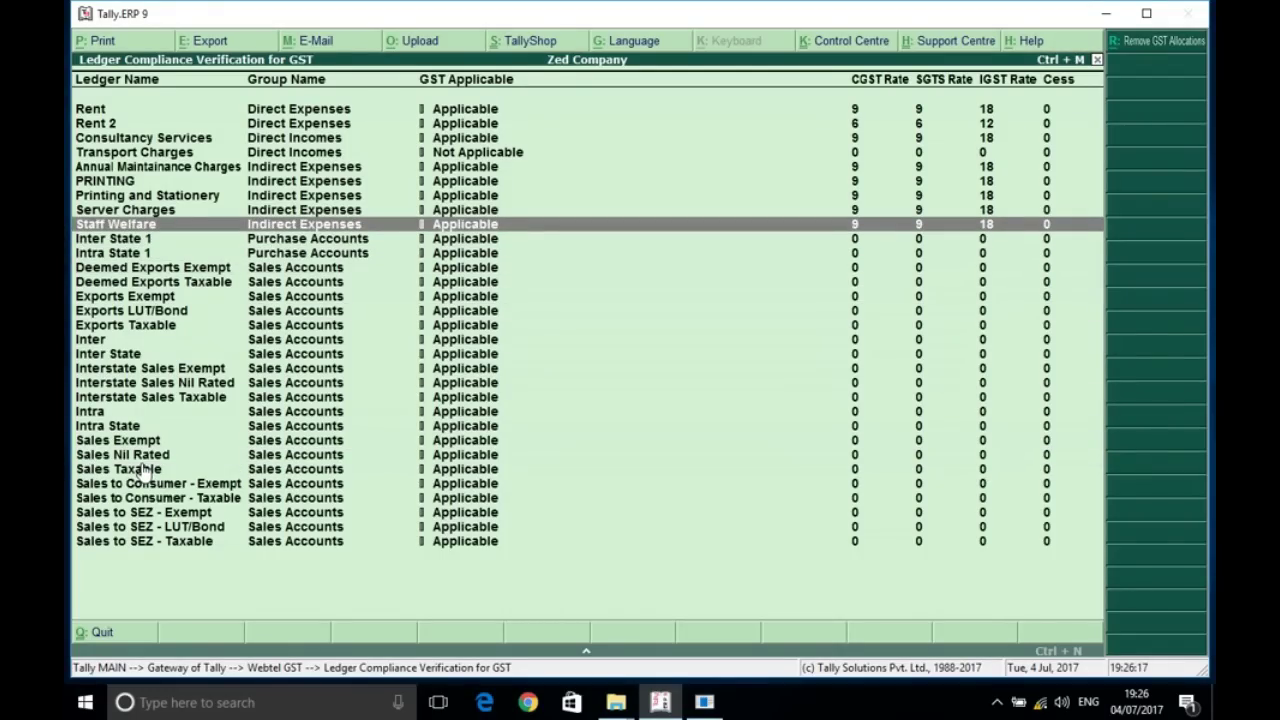
key("Return")
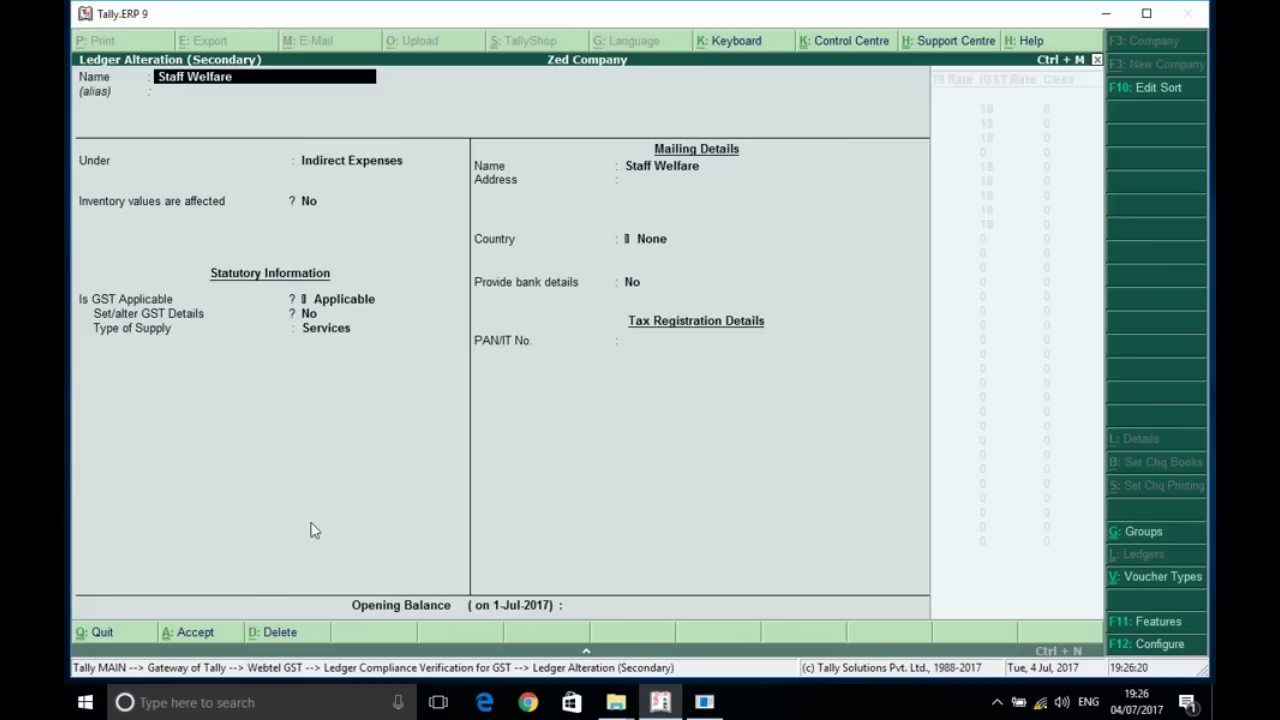
key("Return")
key("Return")
key("Down")
key("Down")
key("Down")
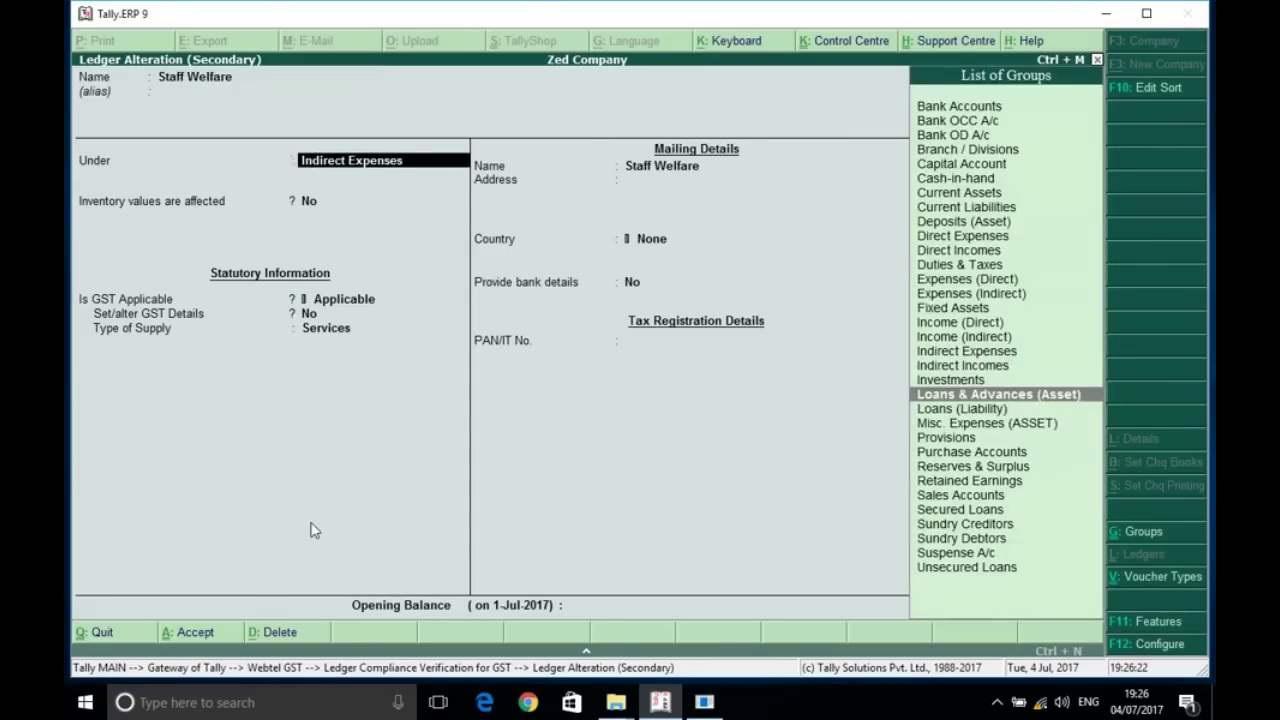
key("Escape")
key("y")
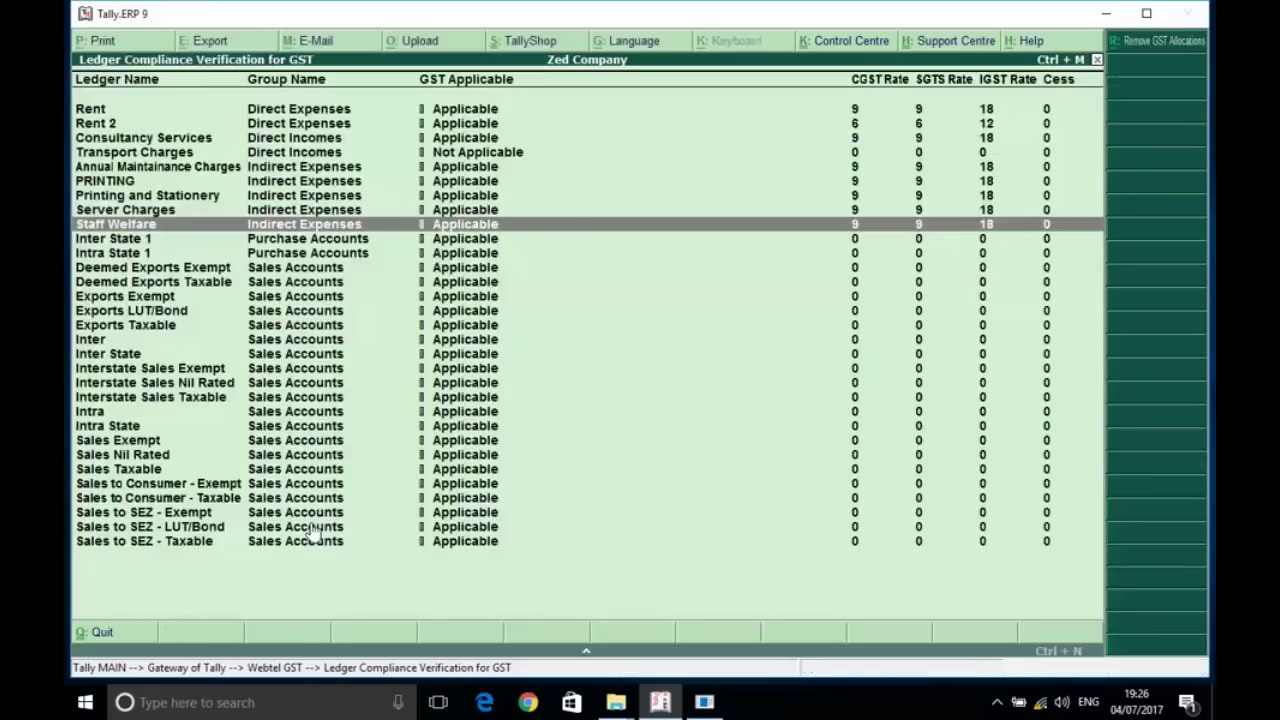
key("Escape")
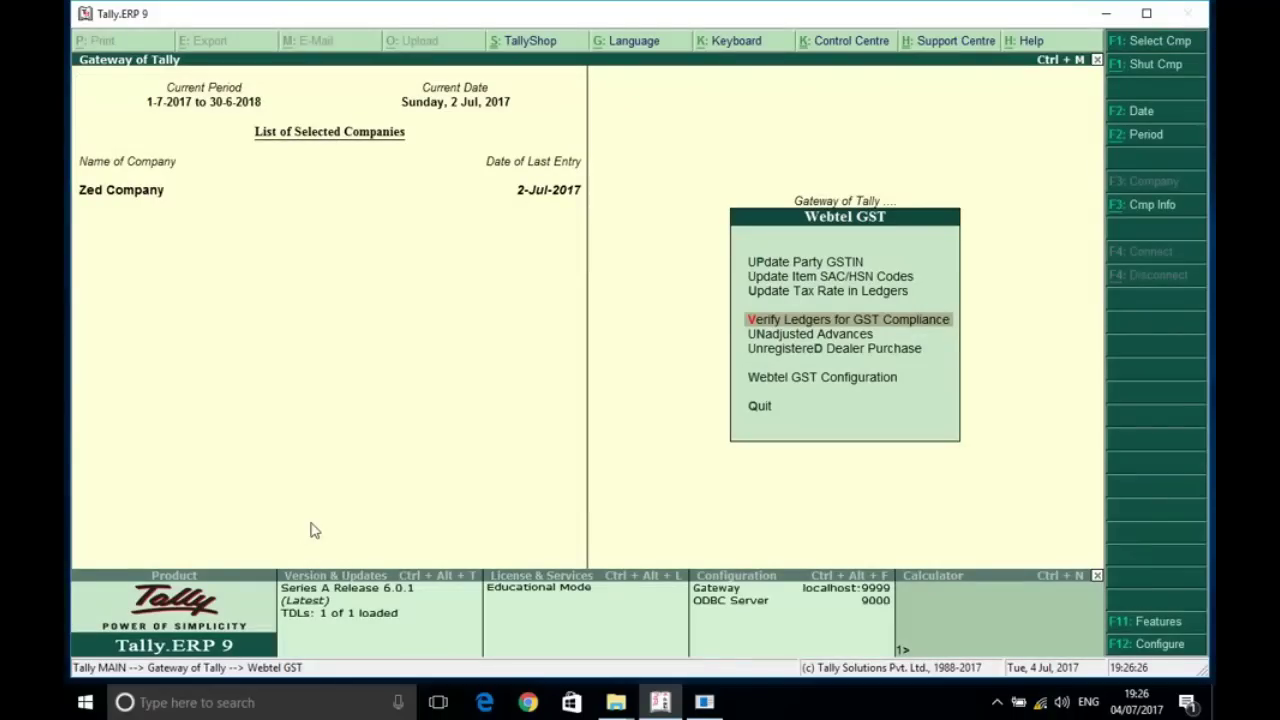
key("Down")
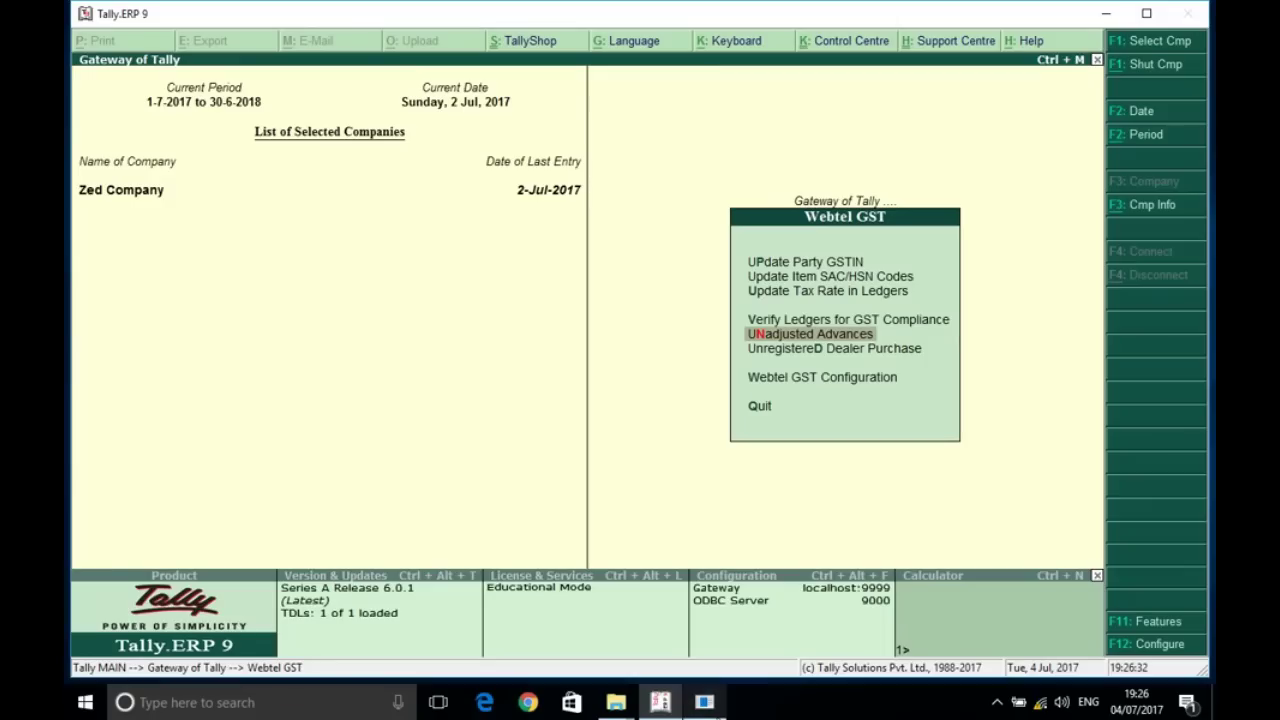
left_click(705, 705)
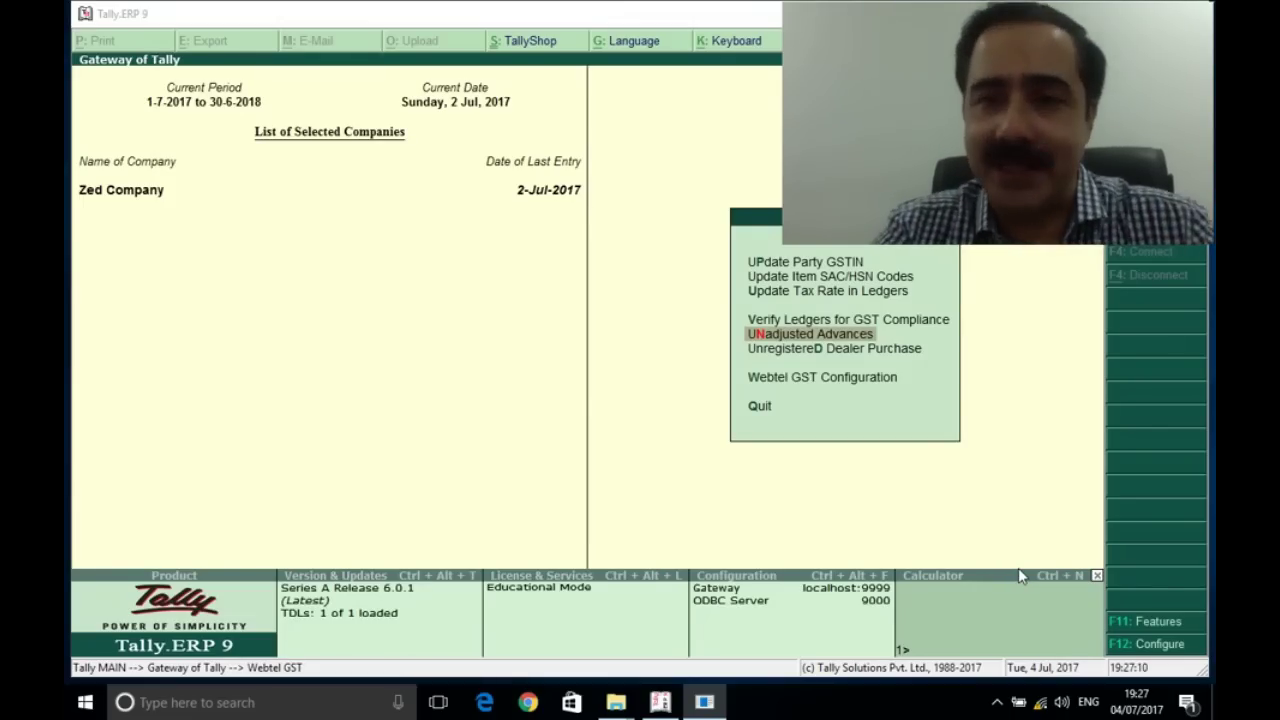
left_click(705, 703)
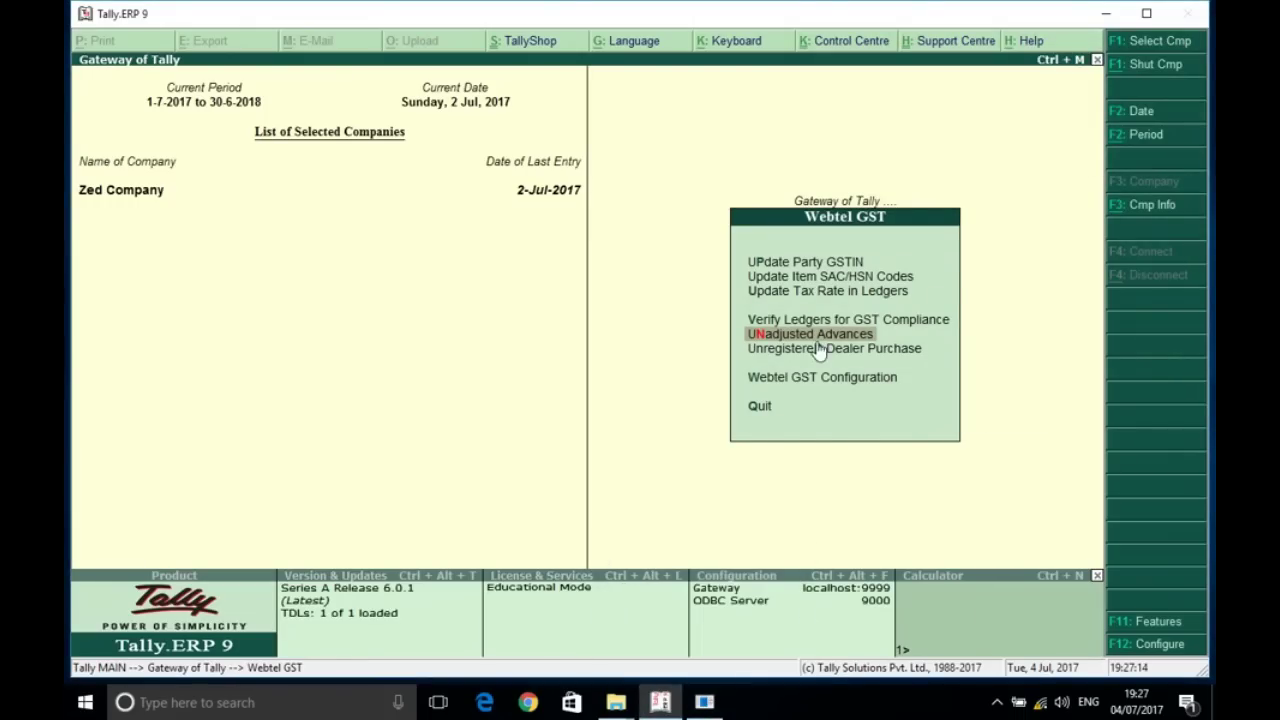
key("Down")
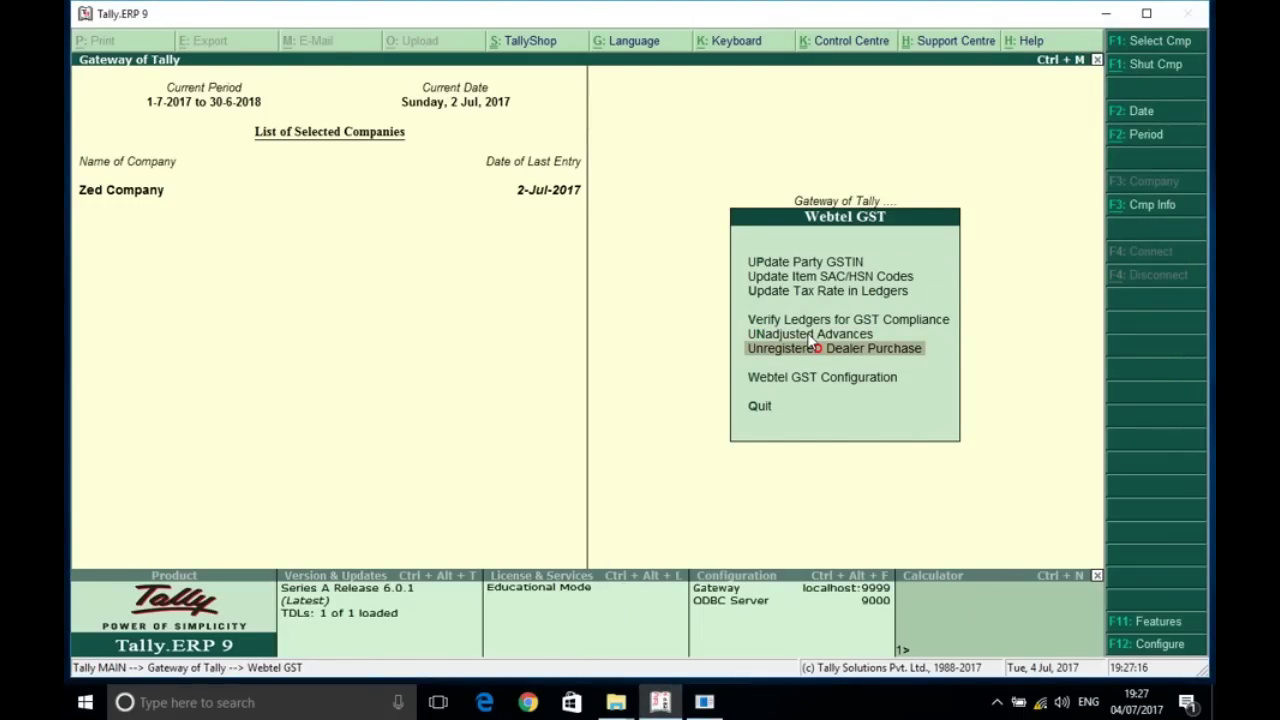
key("Up")
key("Return")
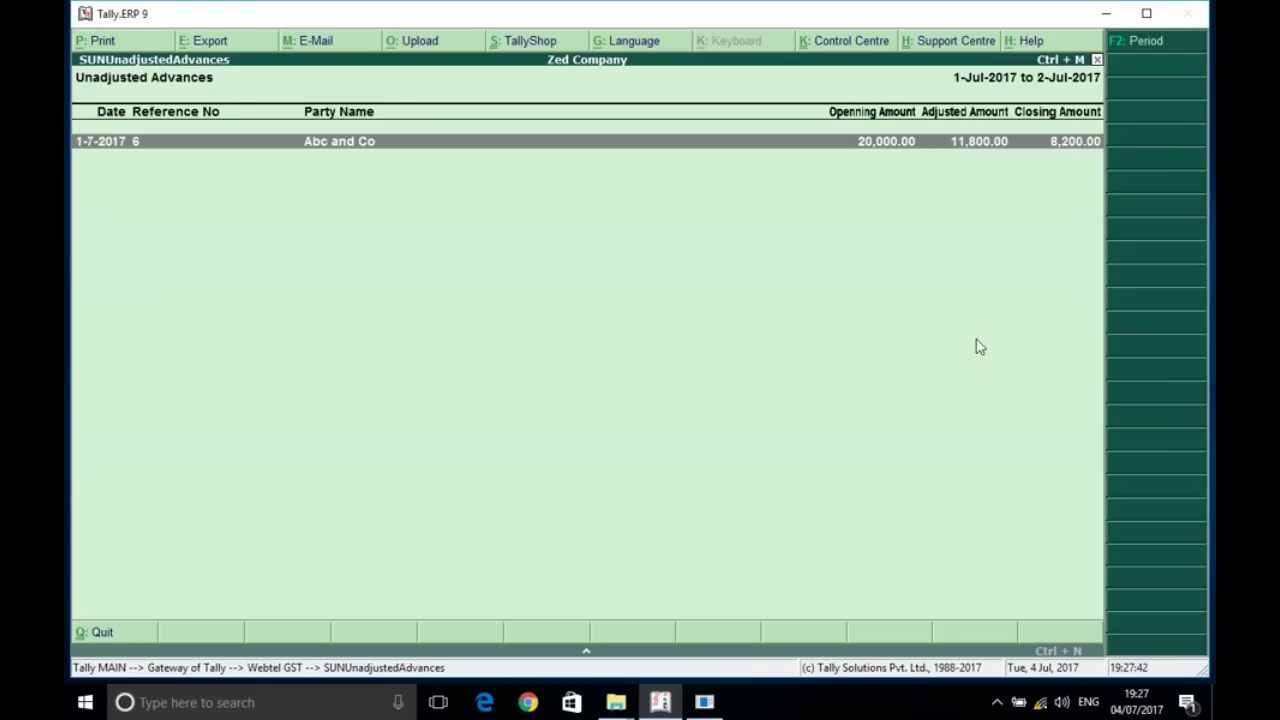
key("Escape")
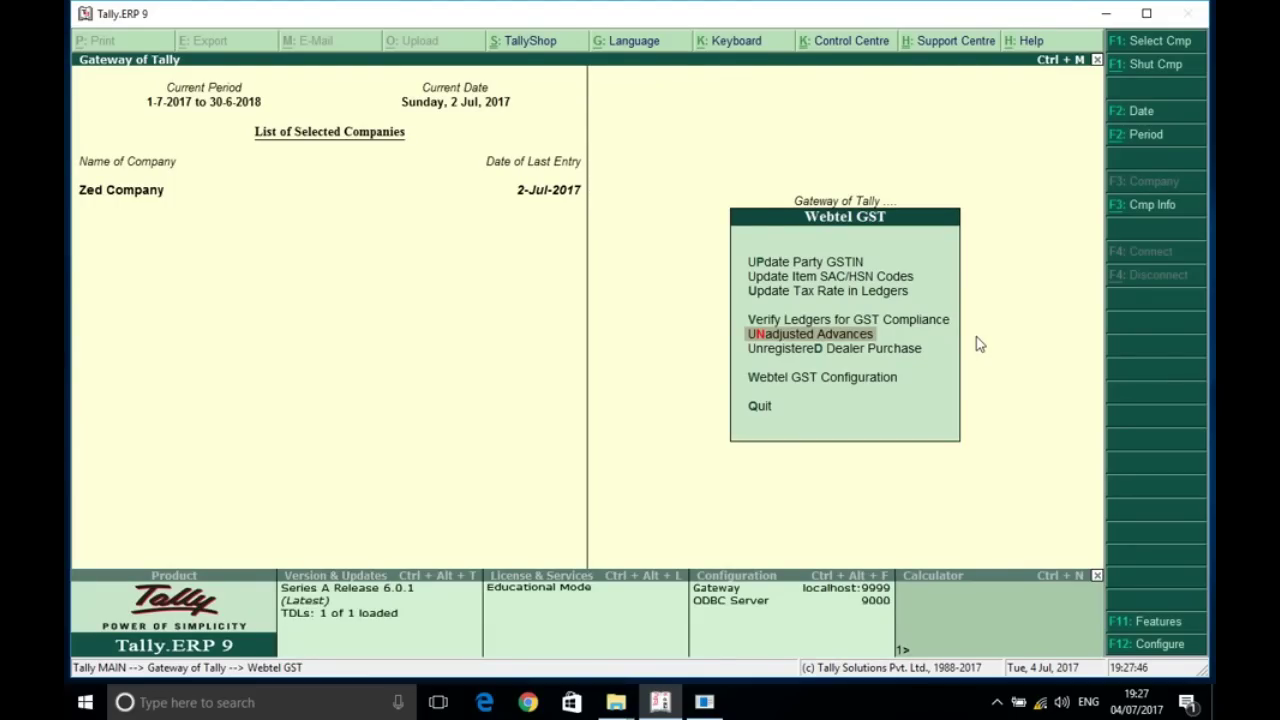
key("Down")
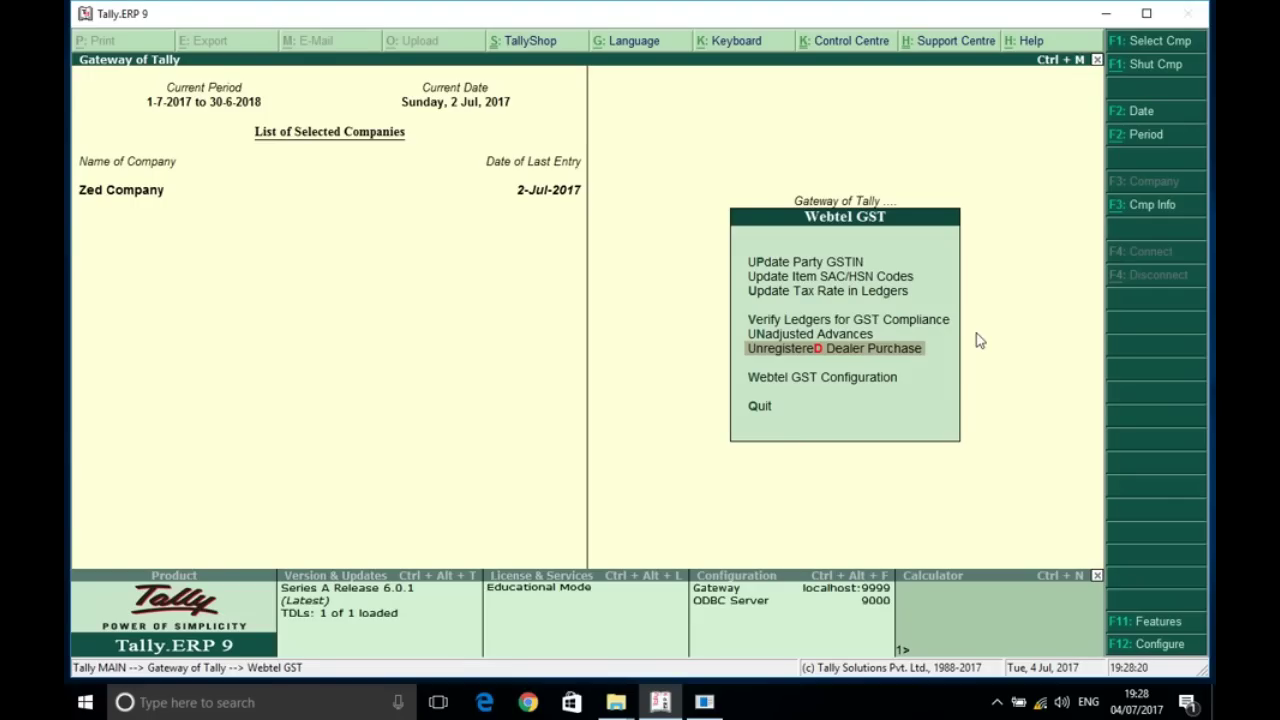
Step: Review the ten-entry Unregistered Dealer Purchase report, then exit back through Webtel GST
key("Return")
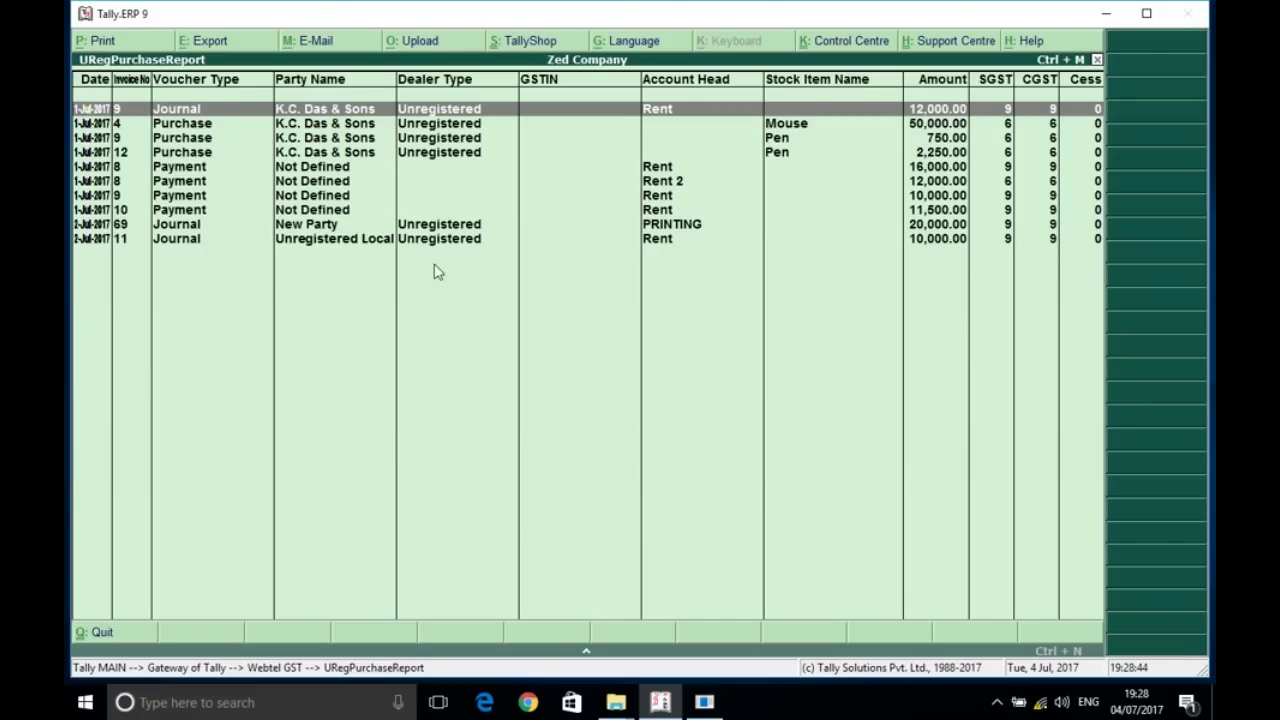
key("Escape")
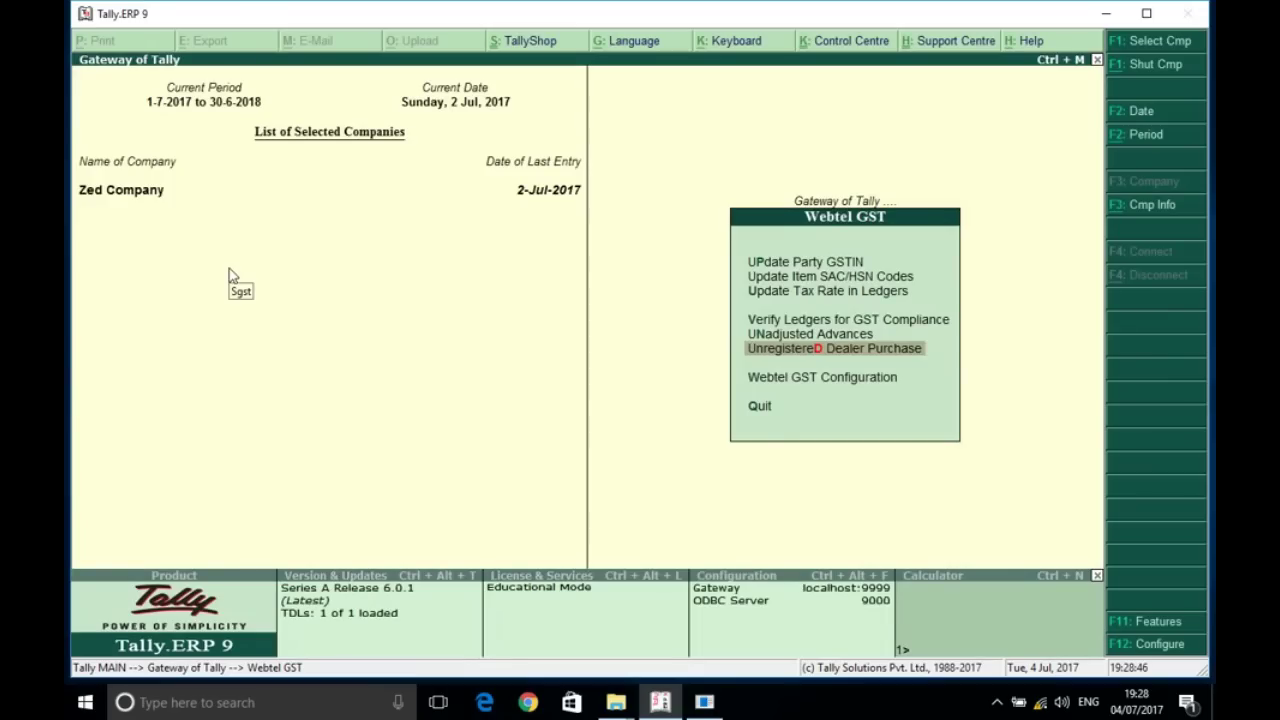
key("Escape")
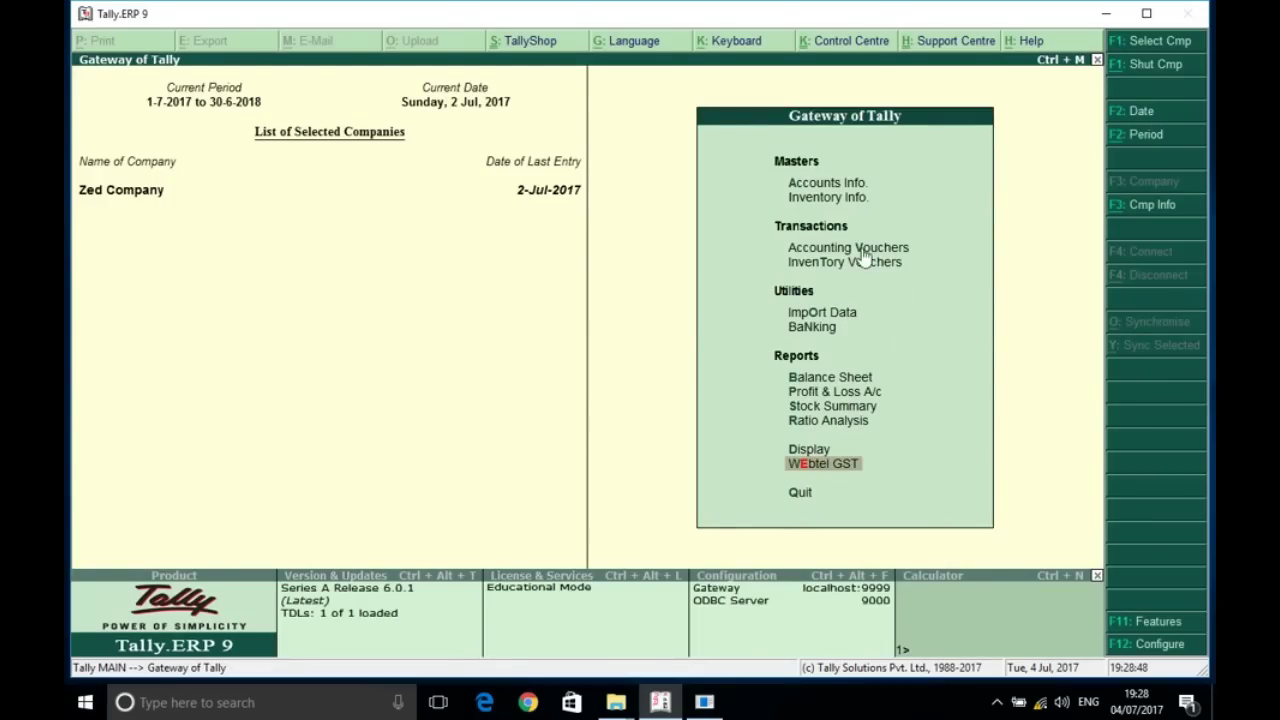
Step: Start a Payment voucher dated 2-Jul-2017 paid from the Cash account
key("Down")
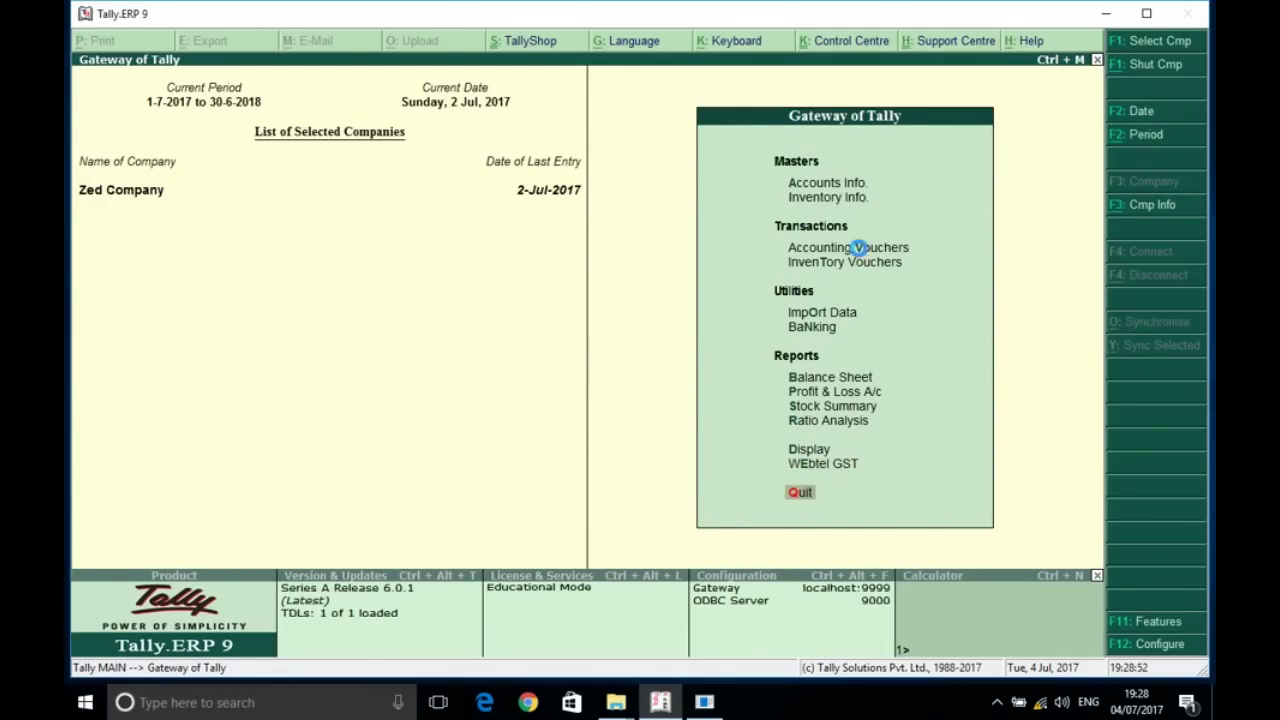
left_click(860, 250)
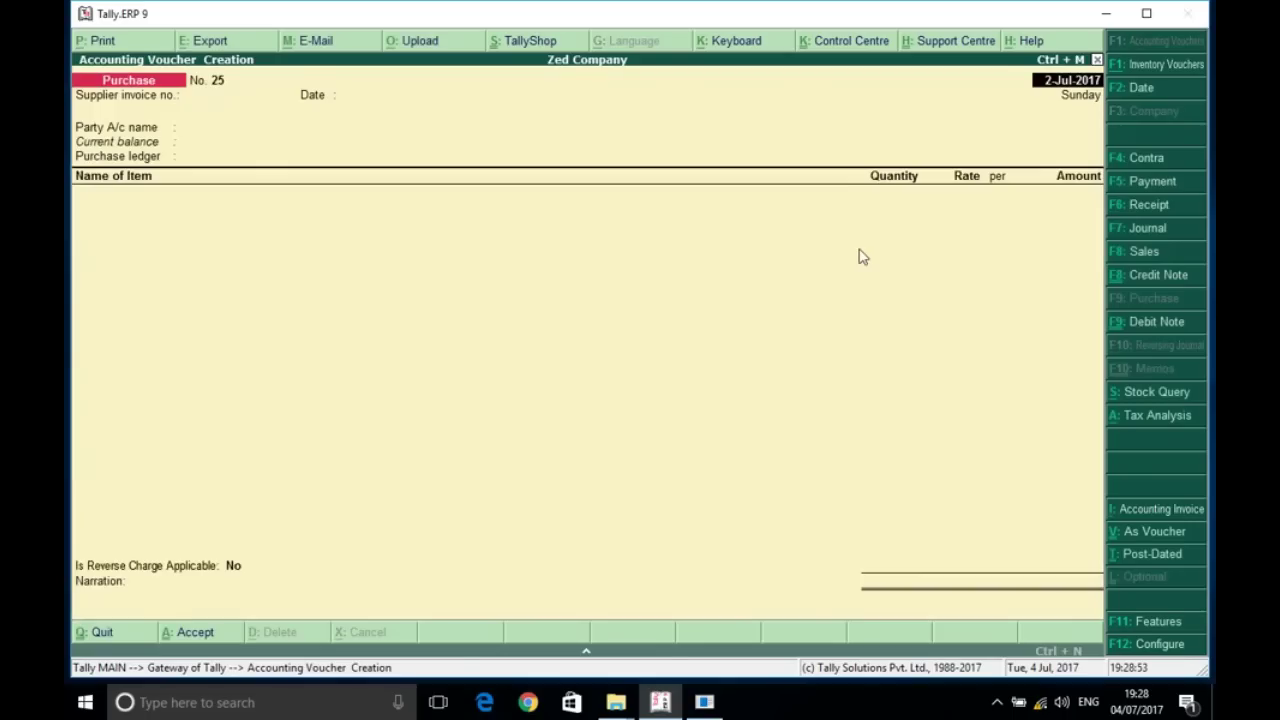
left_click(1146, 183)
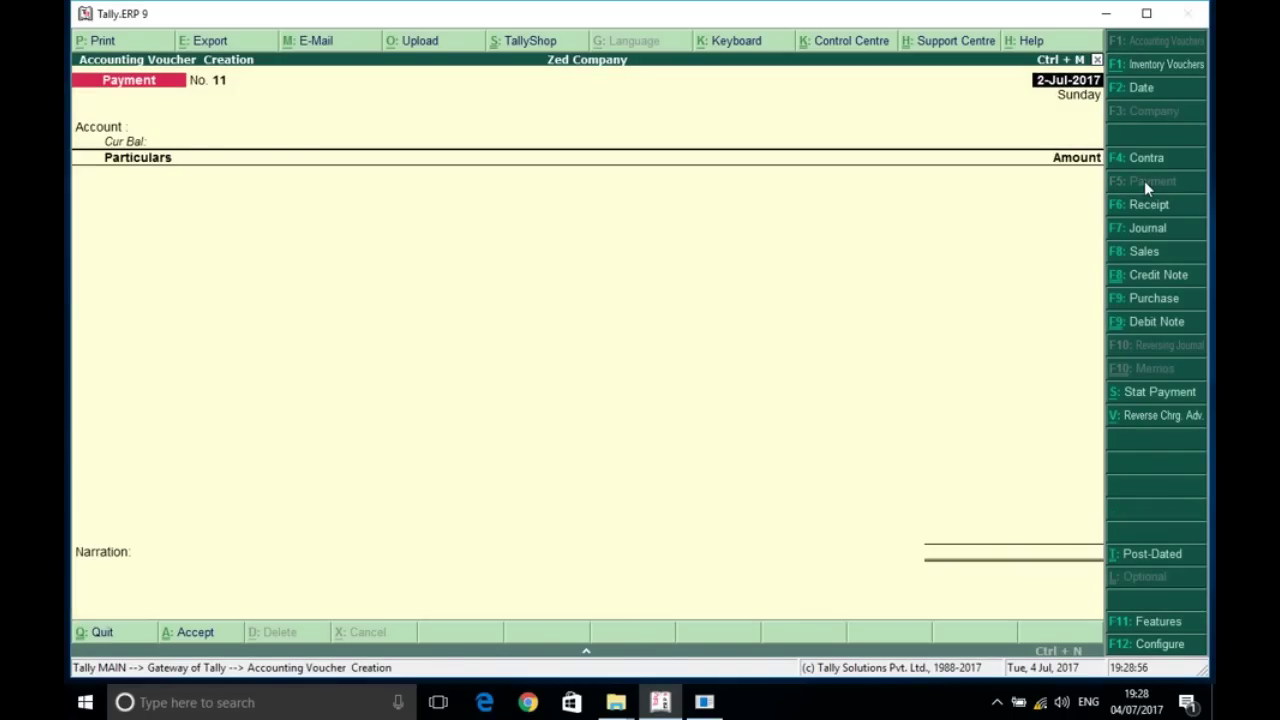
key("Return")
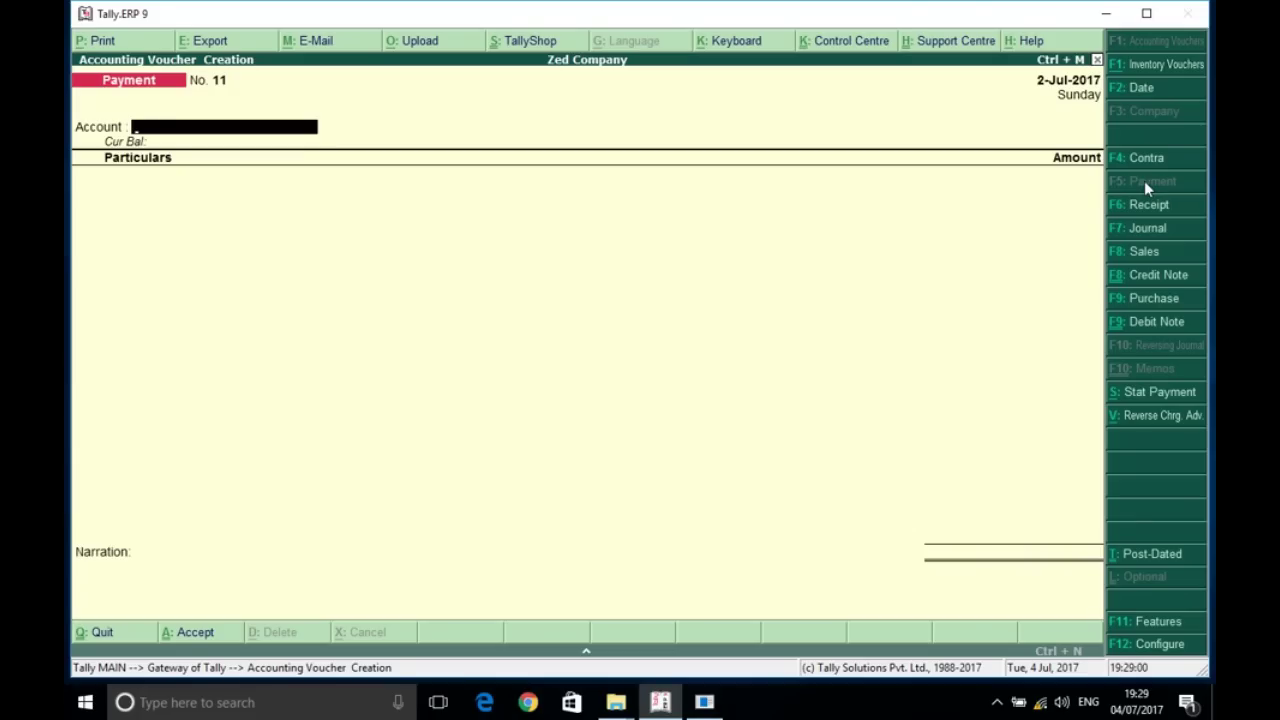
type("CAS")
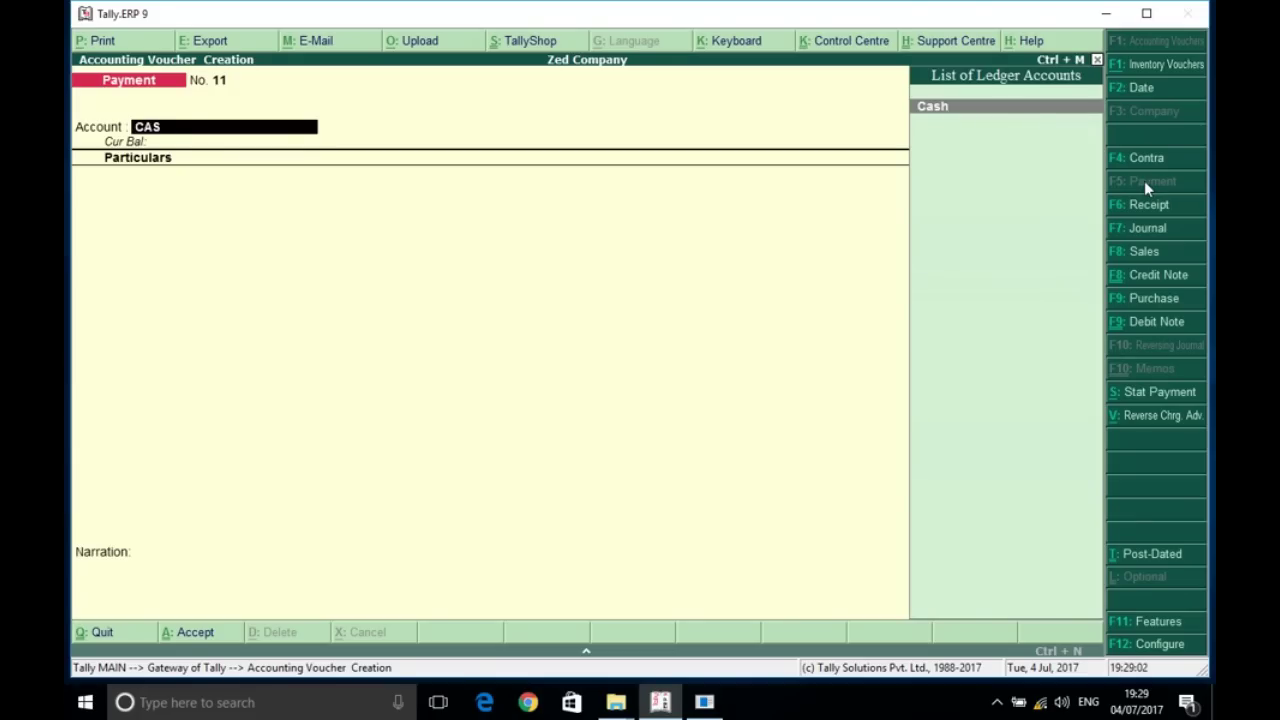
key("Return")
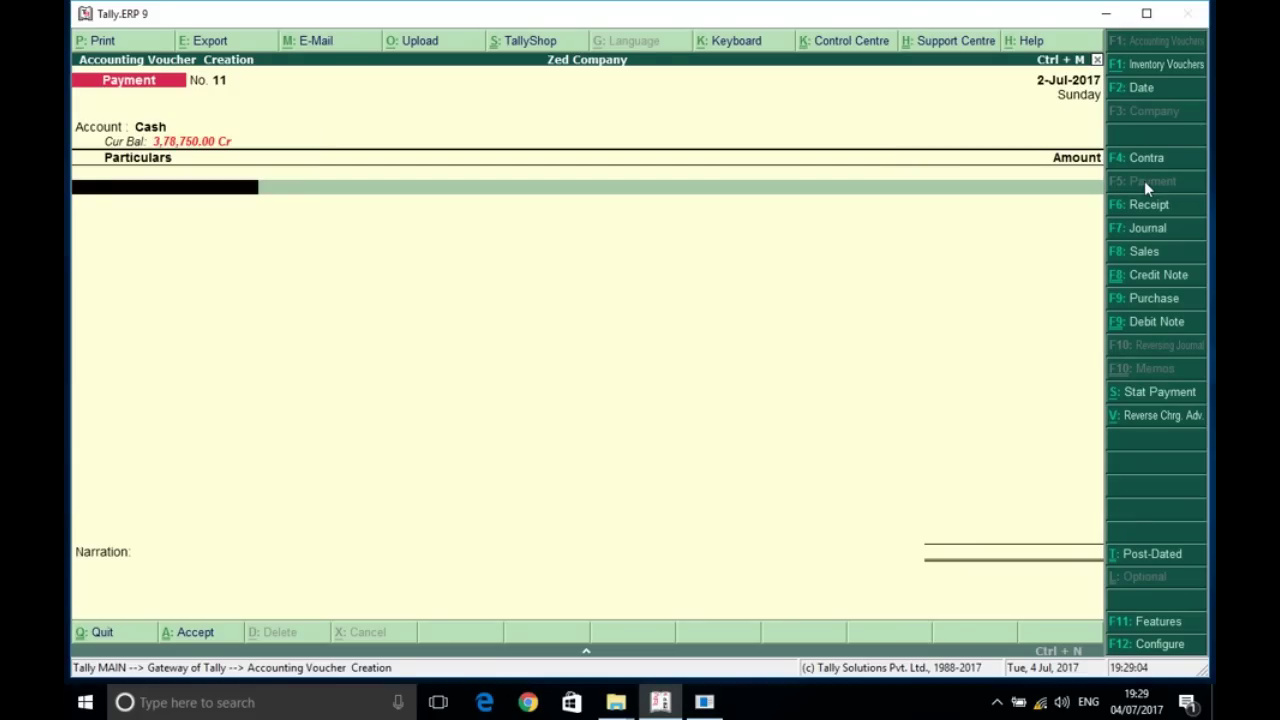
Step: Pay 18,000 to the Rent ledger, save Payment No. 11, and return to the Gateway
type("RENT")
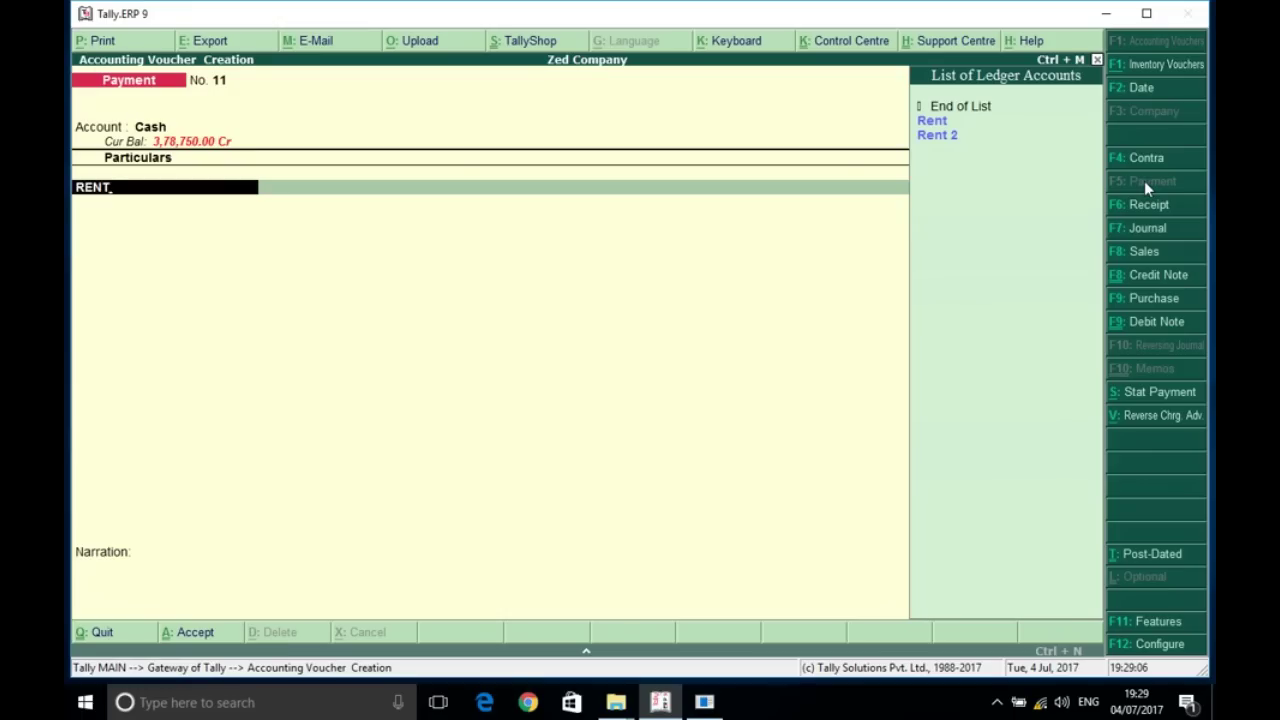
key("Down")
key("Return")
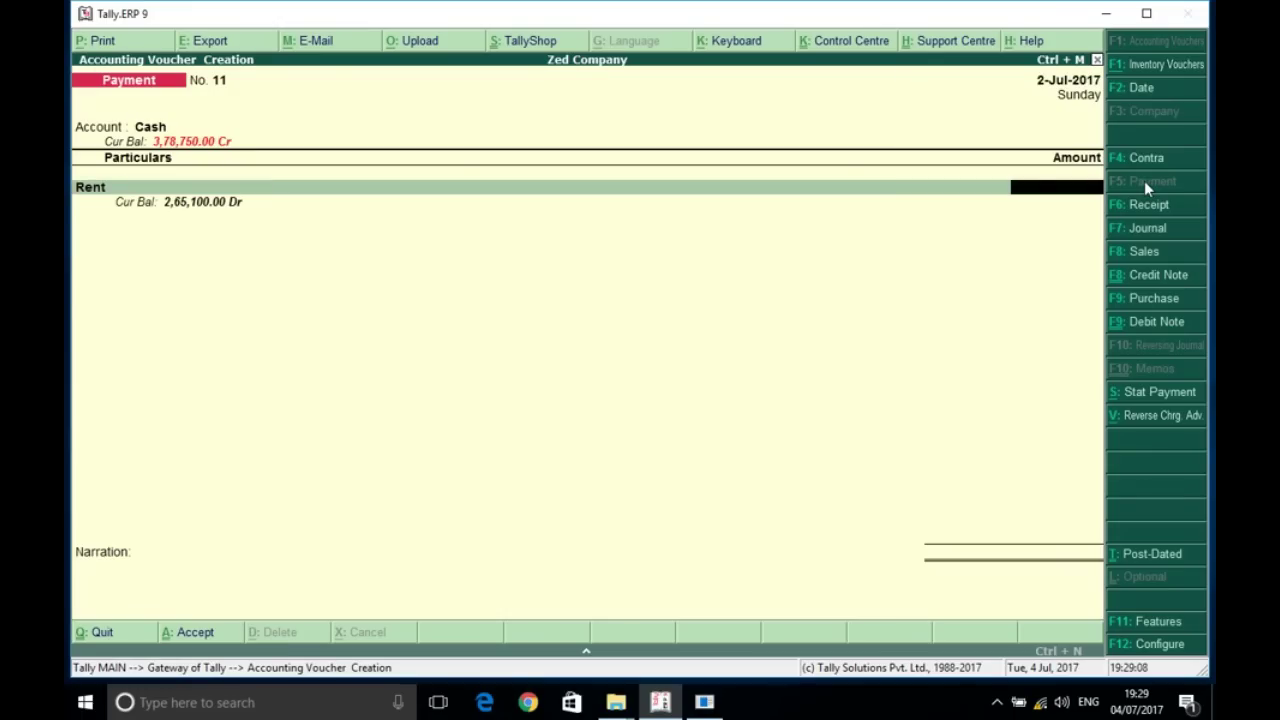
type("18000")
key("Return")
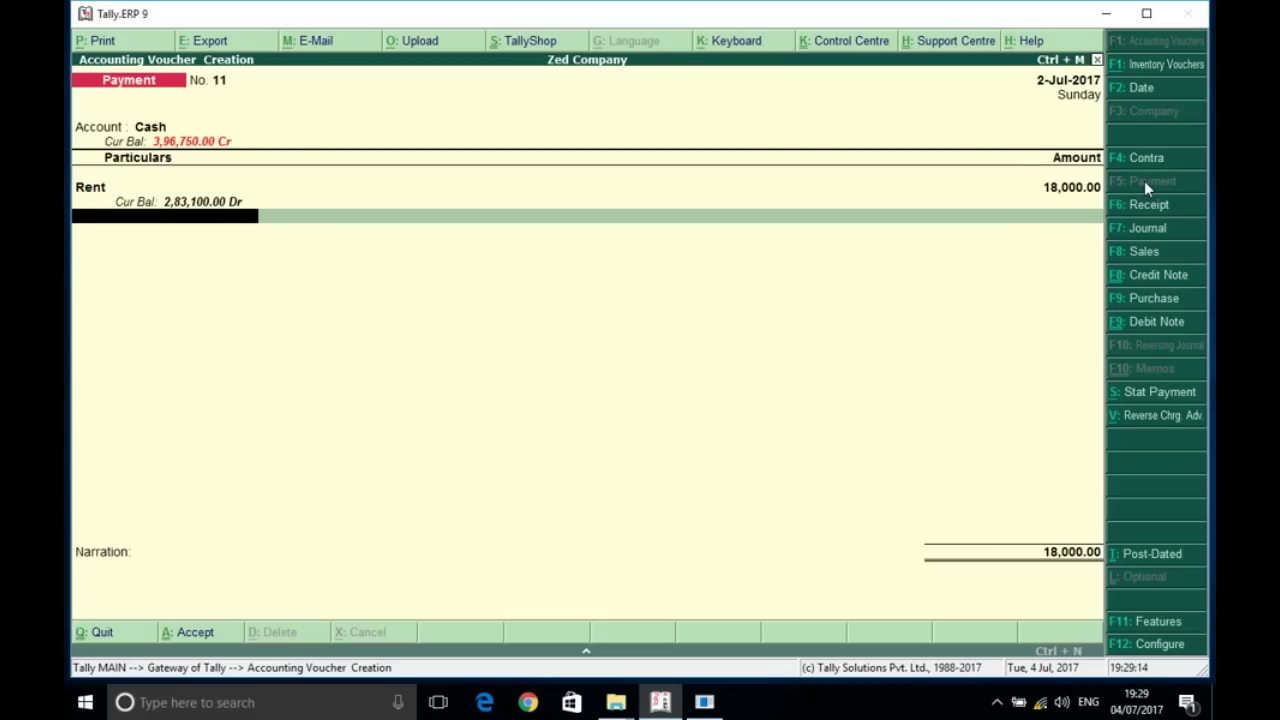
key("Return")
key("Return")
key("Return")
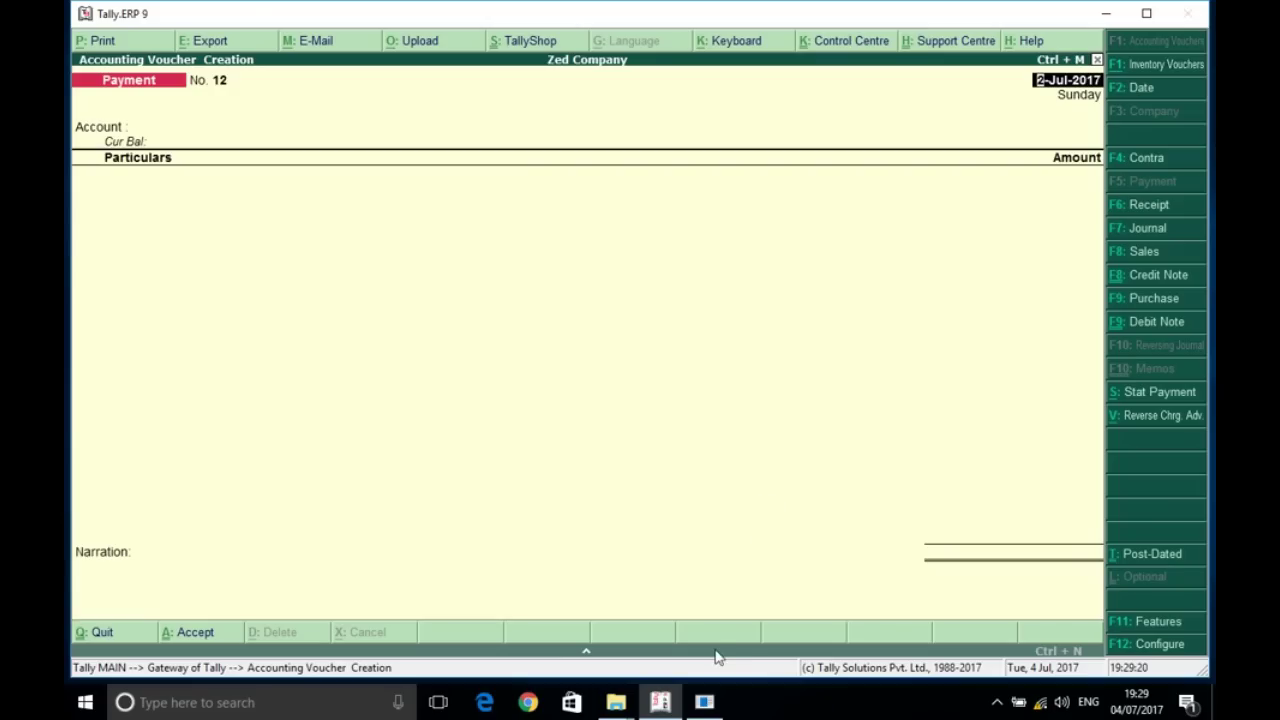
key("Escape")
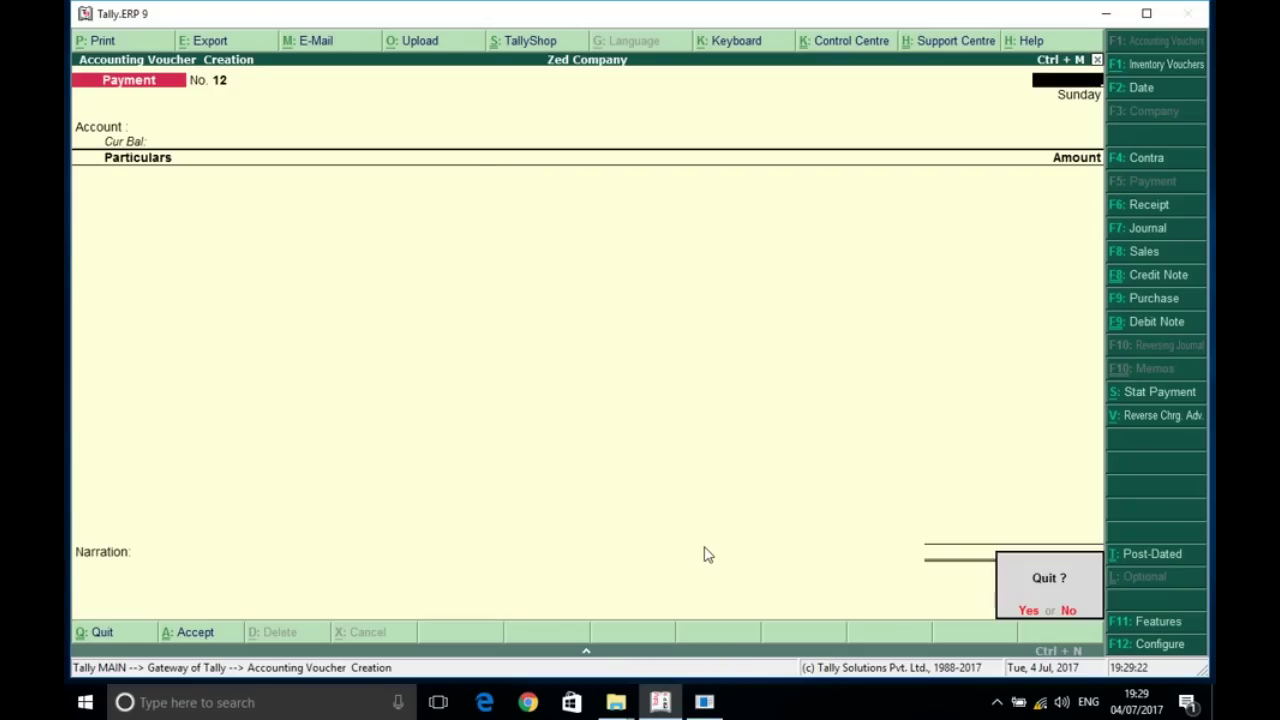
key("Return")
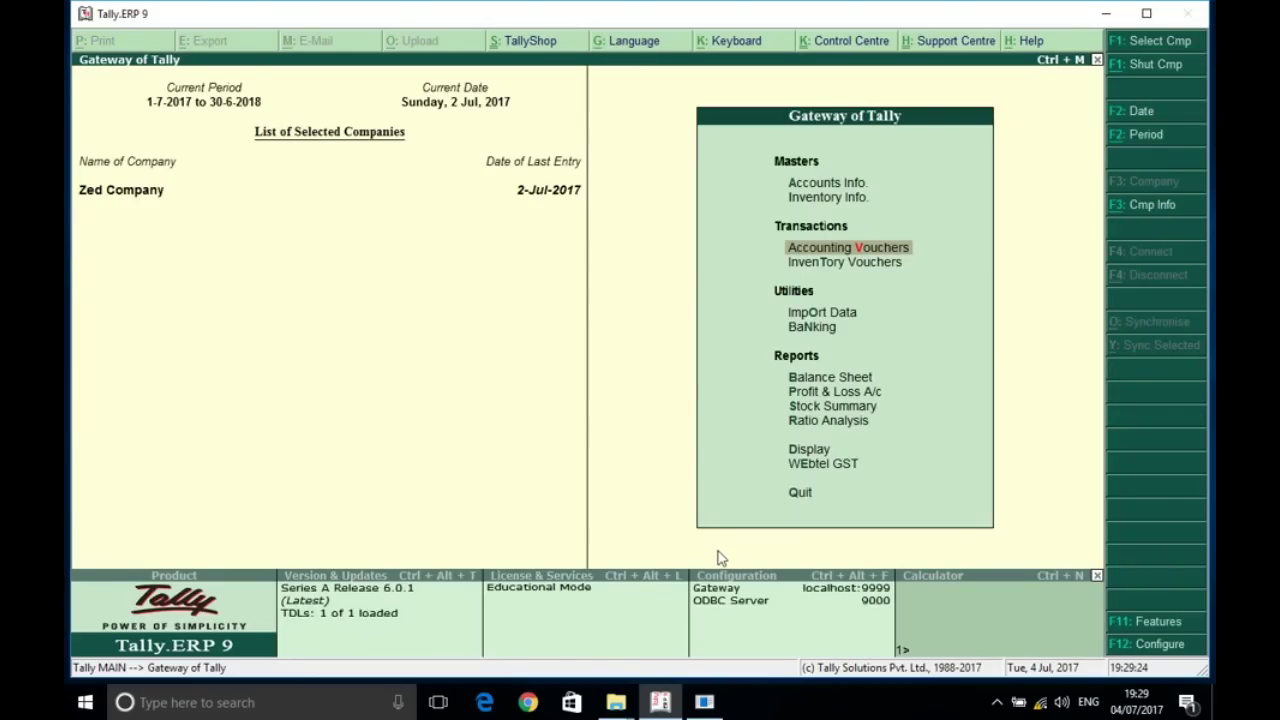
key("Down")
key("Down")
key("Down")
key("Down")
key("Down")
Step: Open the Unregistered Dealer Purchase report from the Webtel GST menu
key("Down")
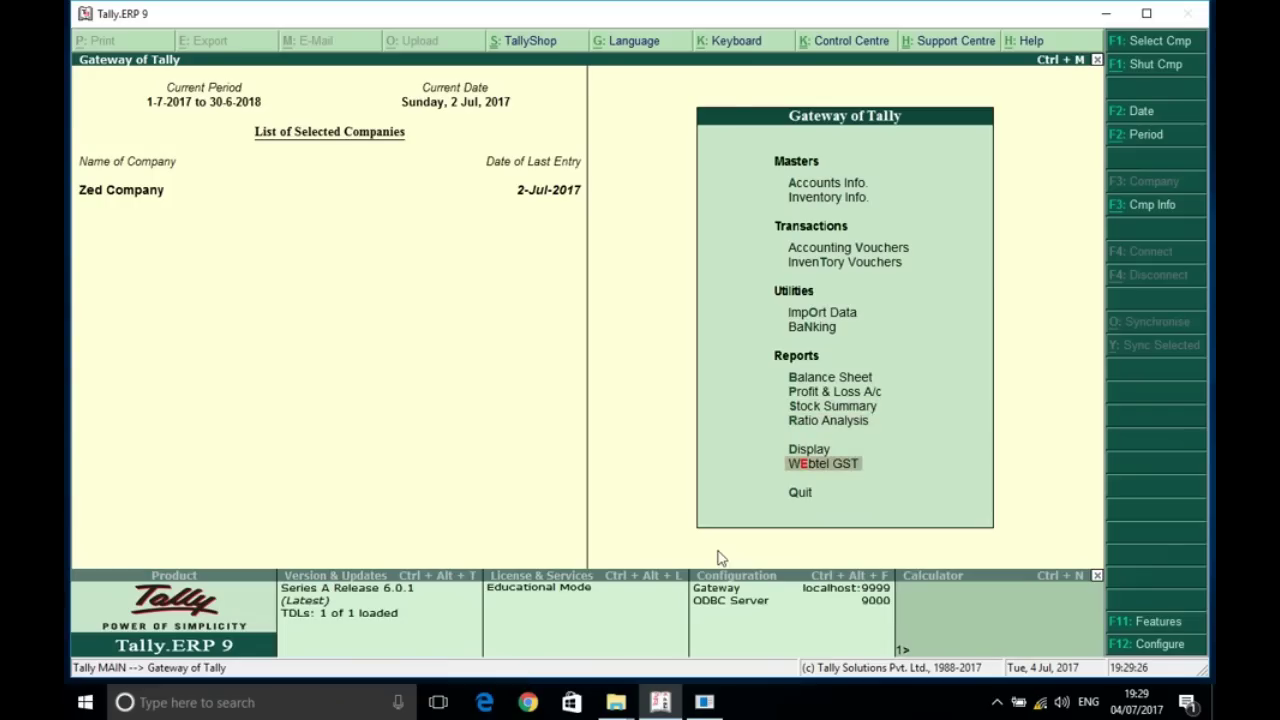
key("Return")
key("Down")
key("Down")
key("Down")
key("Down")
key("Down")
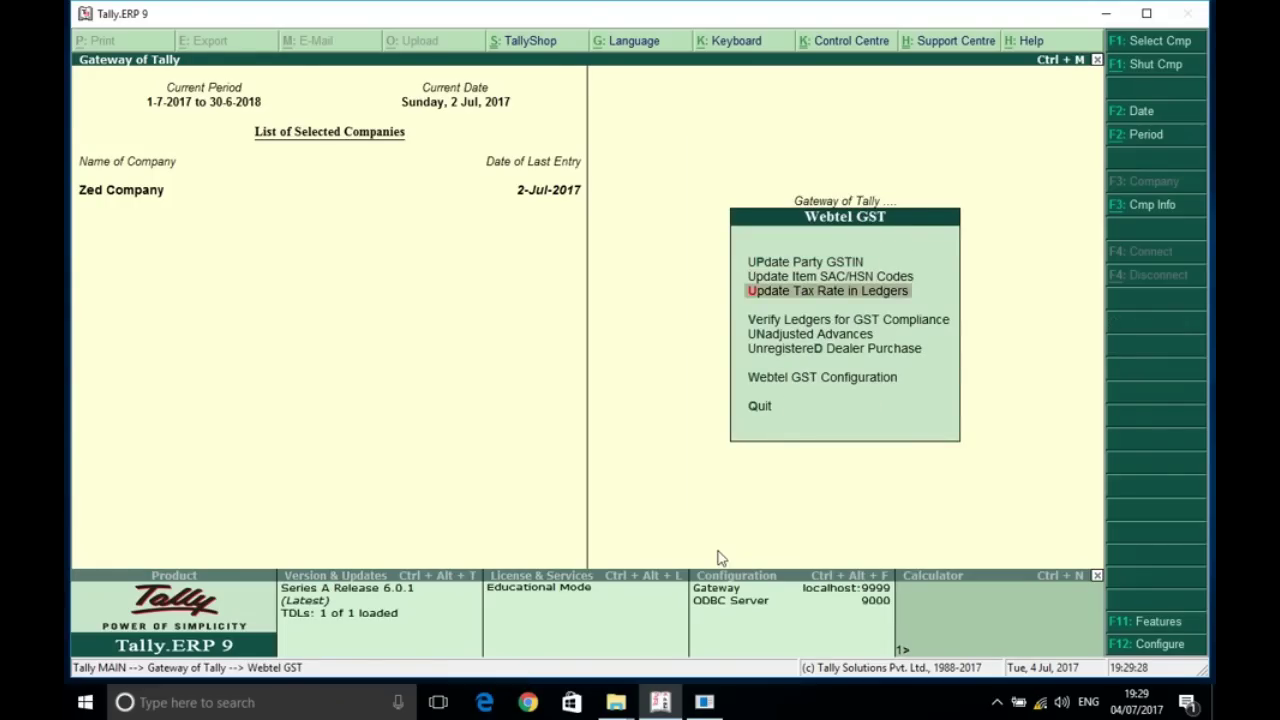
key("Return")
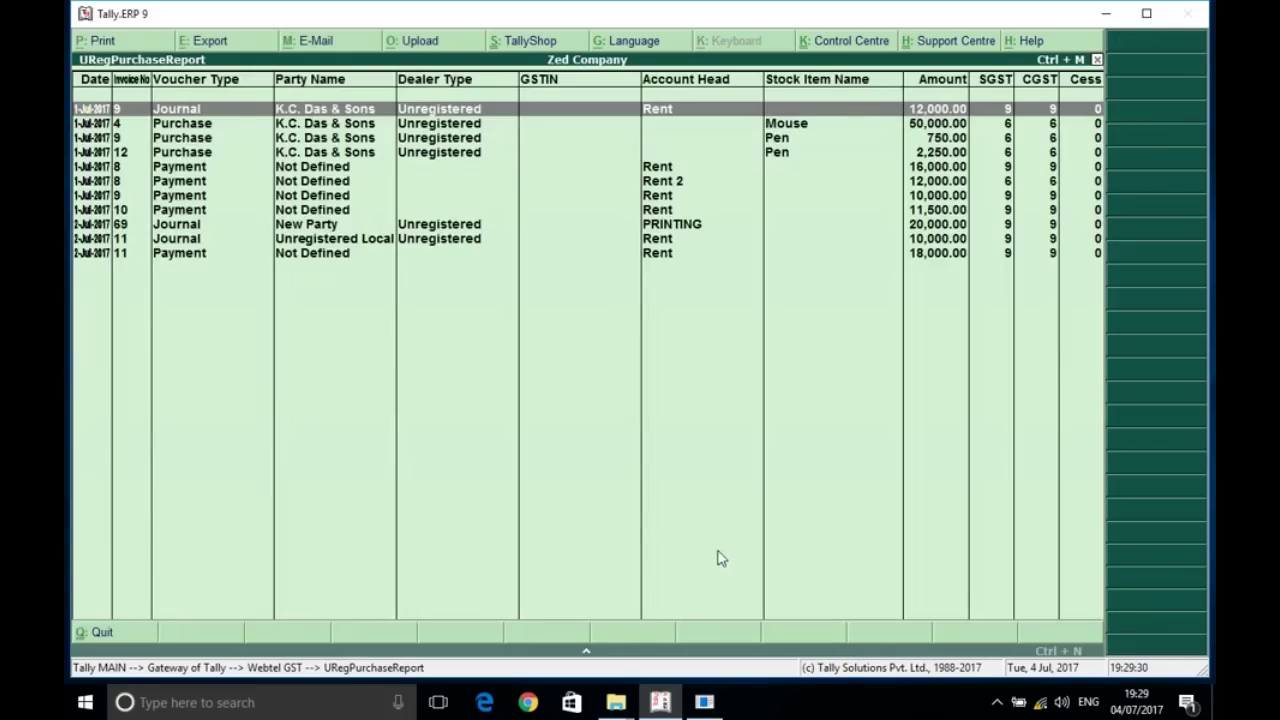
Step: Inspect Payment No. 11 for Rent 18,000, close it unchanged, and leave the report
left_click(320, 257)
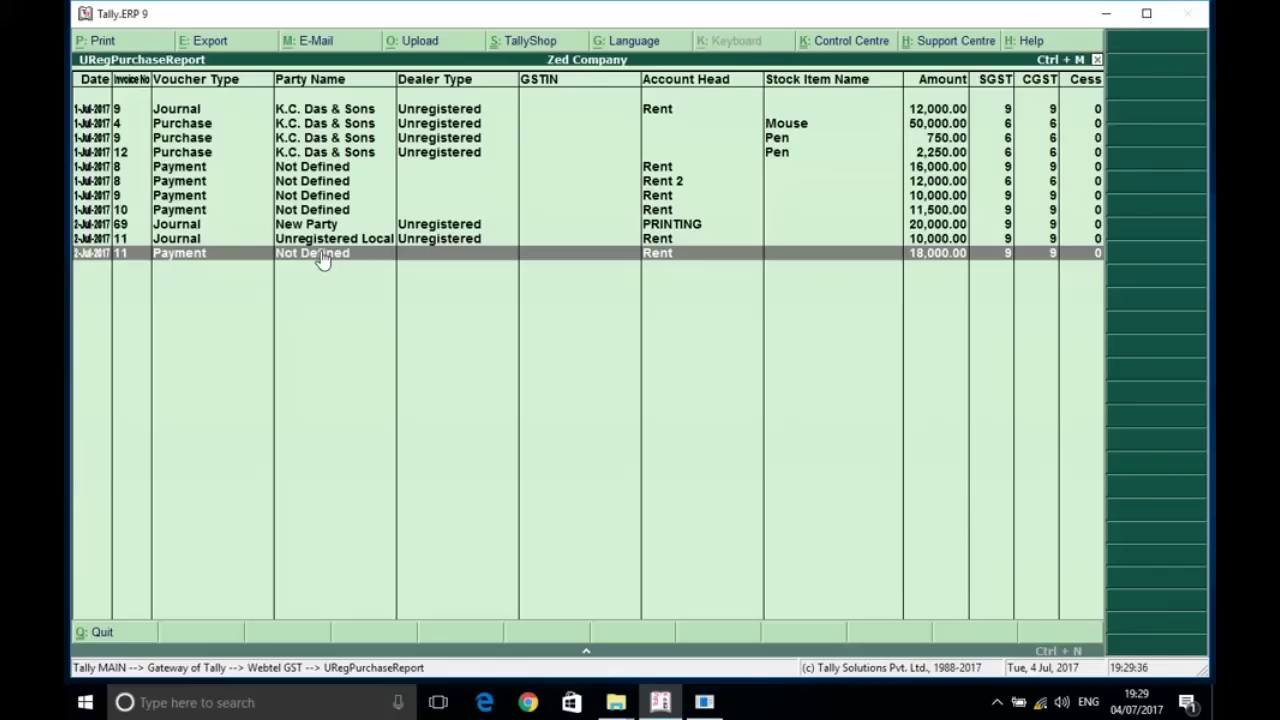
left_click(321, 257)
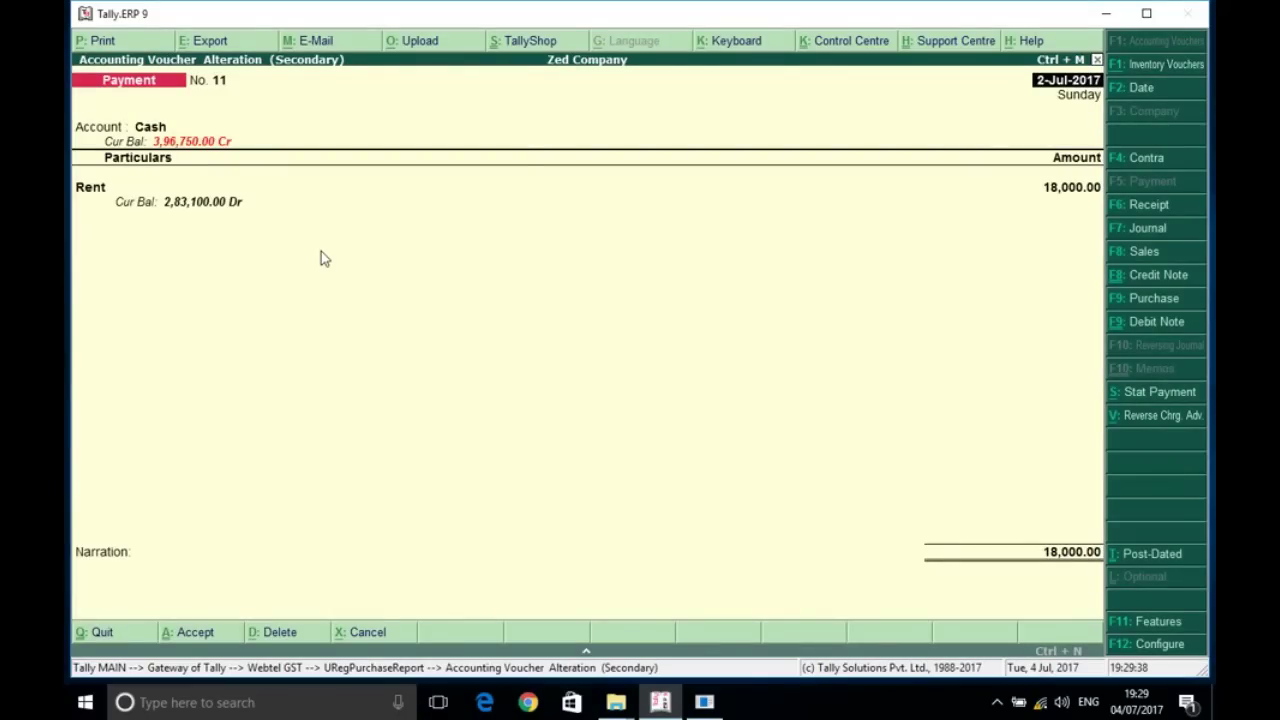
key("Escape")
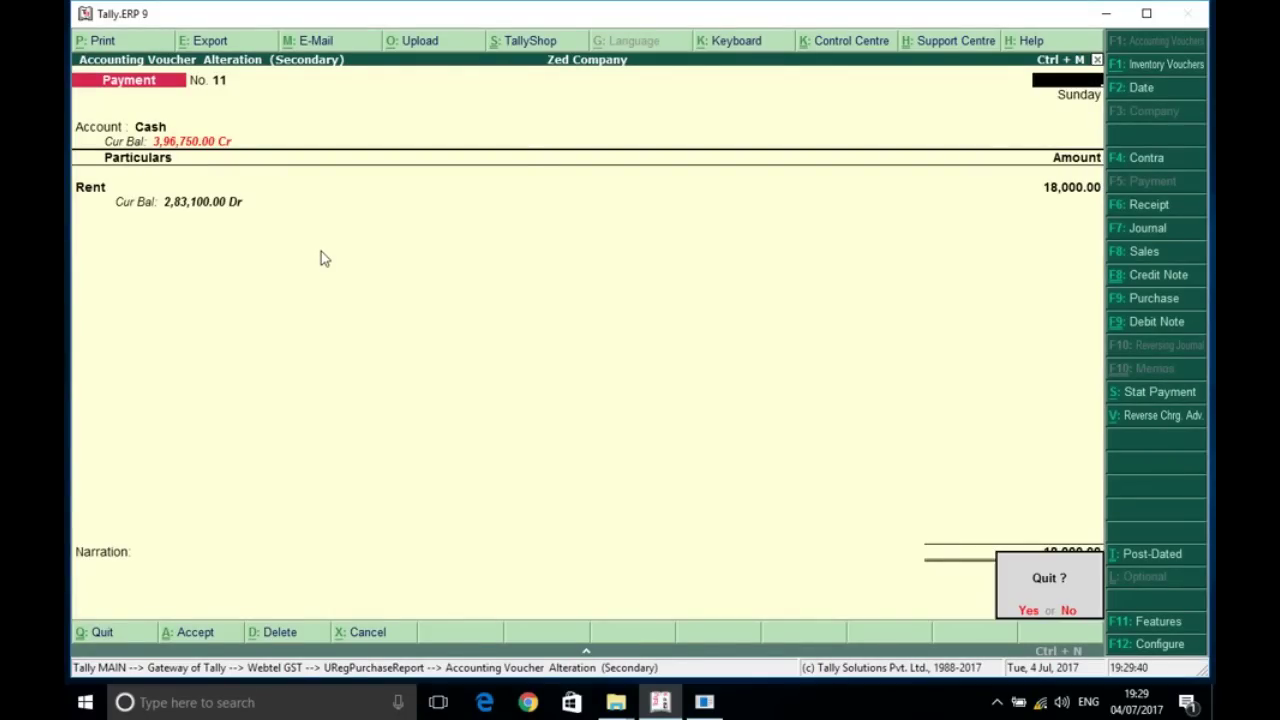
key("y")
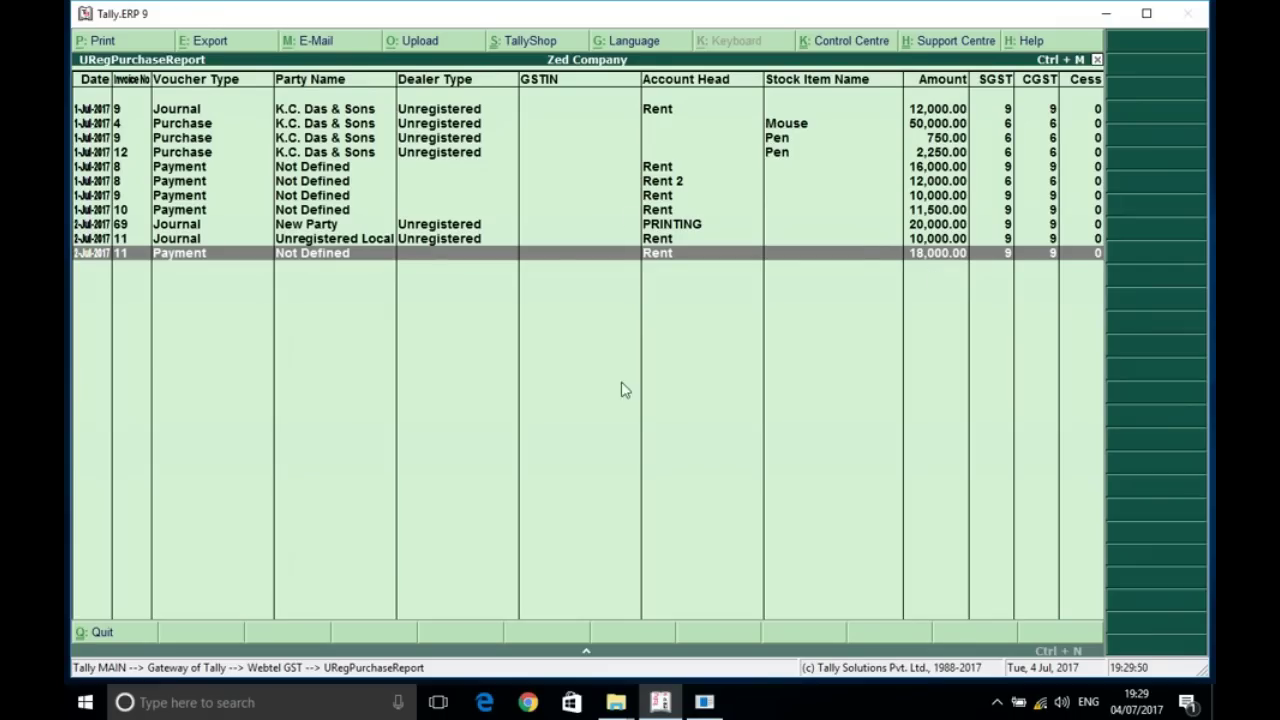
key("Escape")
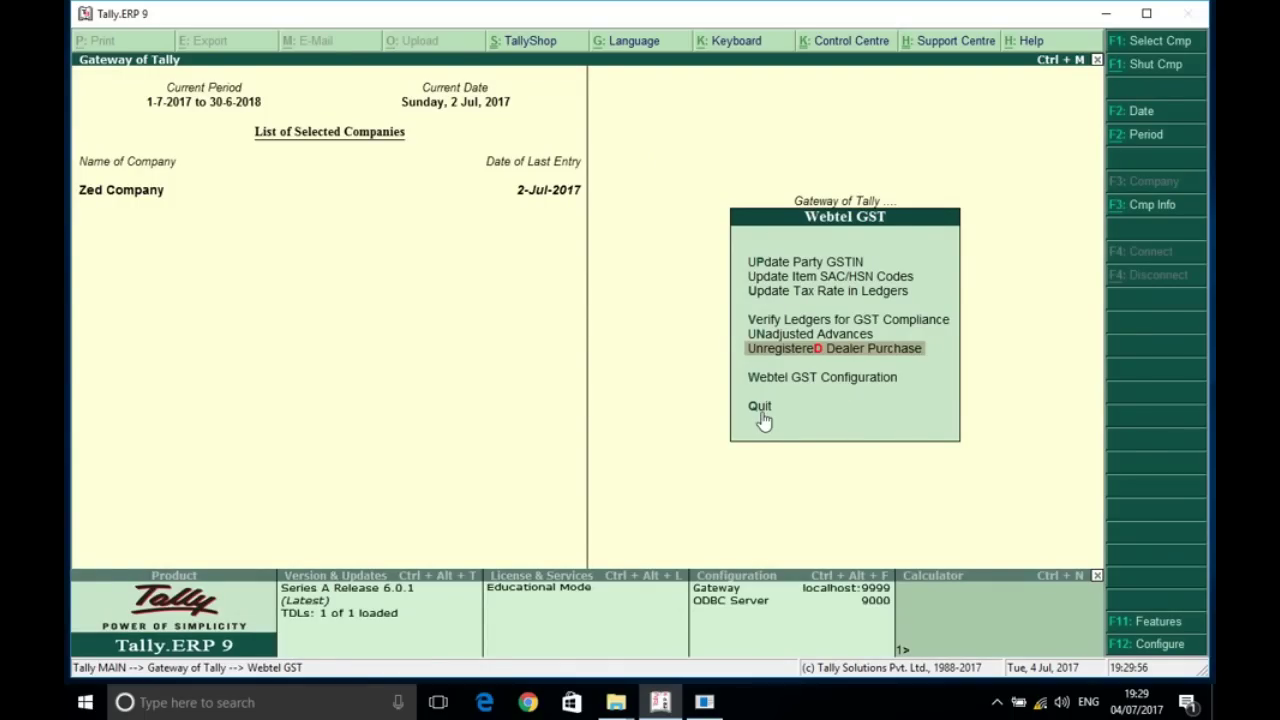
left_click(705, 702)
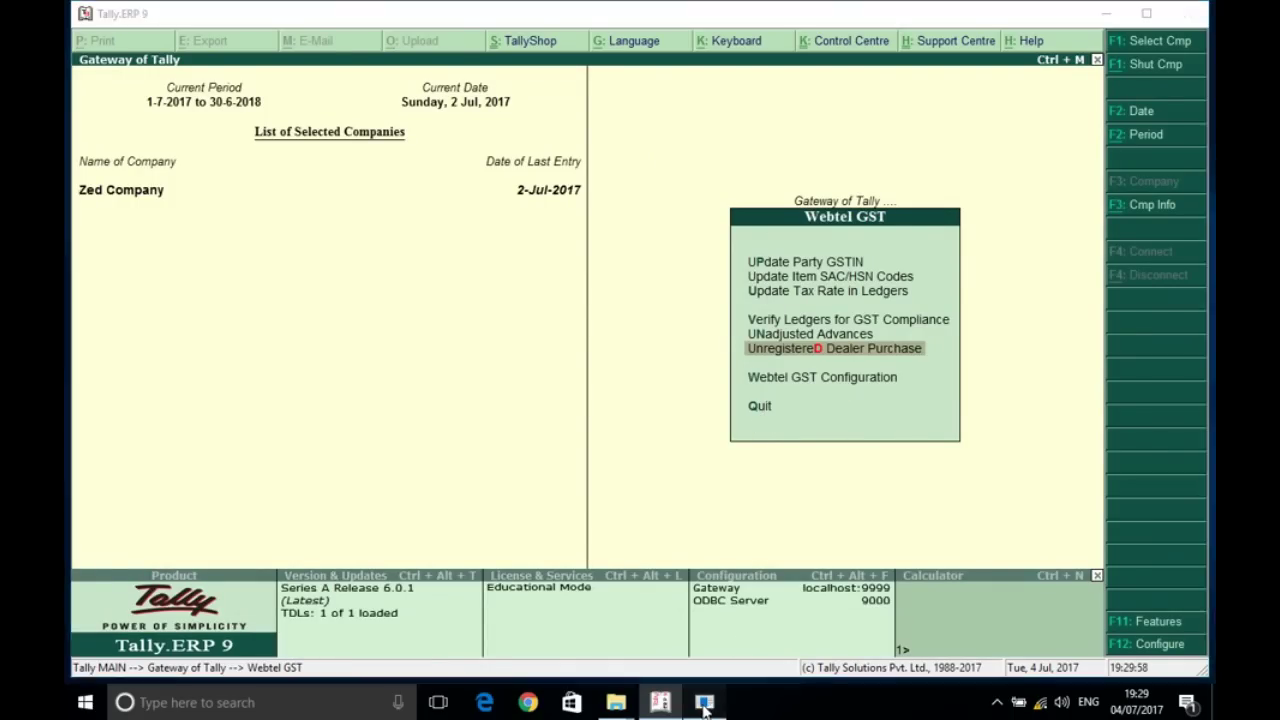